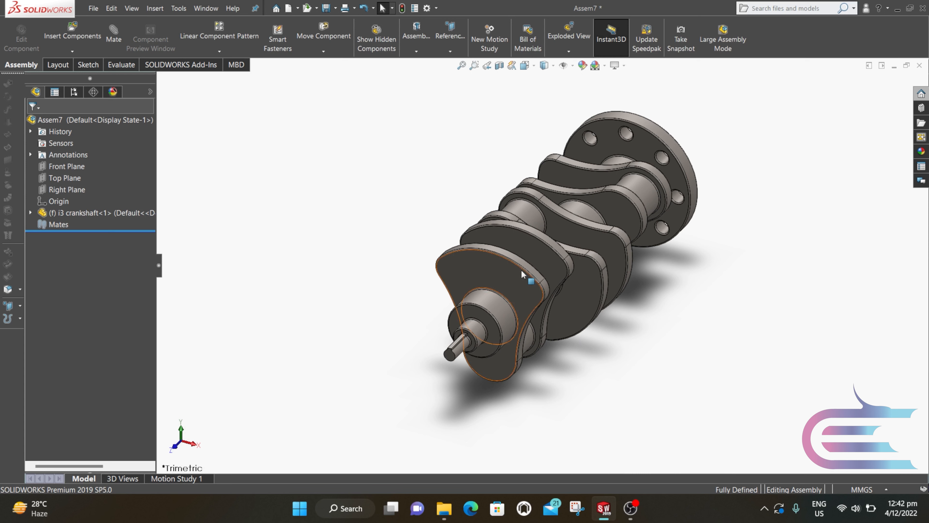
Step: Float the fixed crankshaft component so it can move freely in the assembly
{"action": "right_click", "coordinate": [490, 307]}
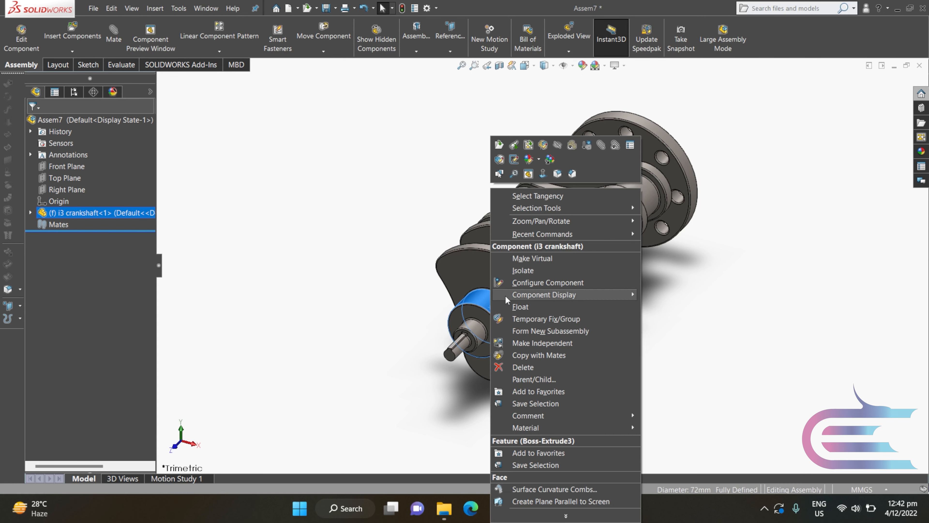
{"action": "left_click", "coordinate": [509, 307]}
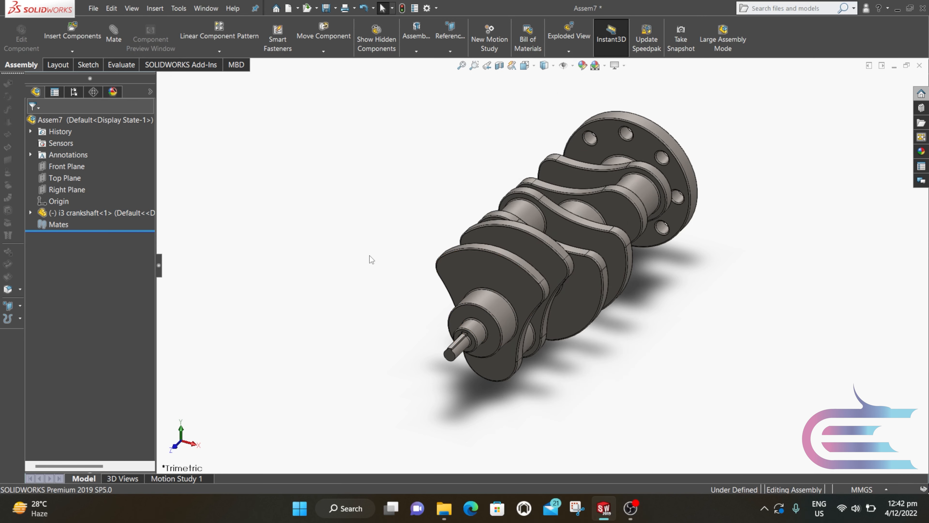
Step: Sketch a vertical centerline ending at the origin and a horizontal centerline from the origin beneath the crankshaft on the Right Plane, and finish the sketch
{"action": "right_click", "coordinate": [65, 190]}
{"action": "left_click", "coordinate": [115, 175]}
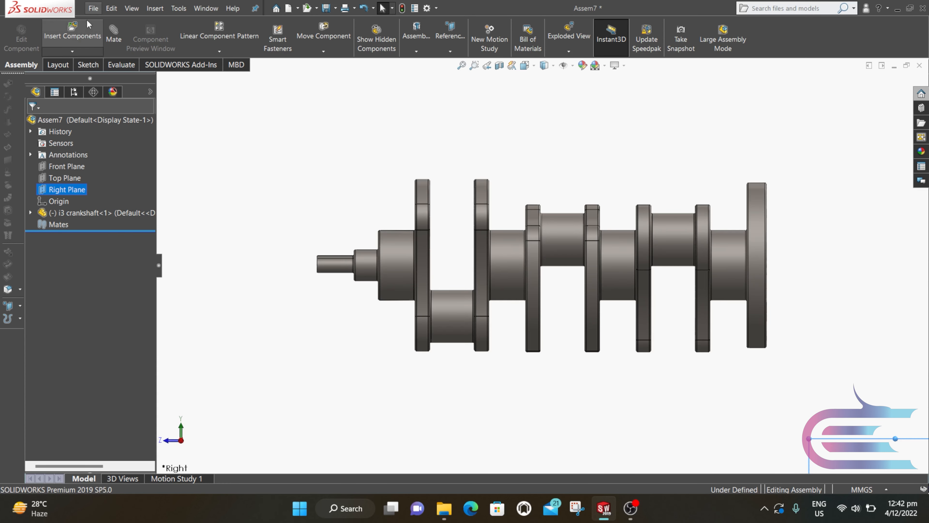
{"action": "left_click", "coordinate": [60, 65]}
{"action": "left_click", "coordinate": [99, 24]}
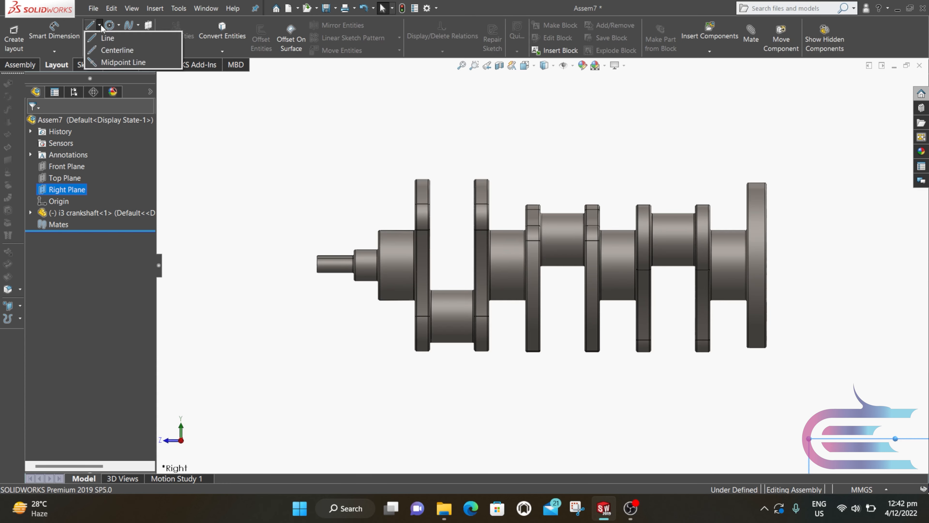
{"action": "left_click", "coordinate": [106, 49]}
{"action": "key", "text": "z"}
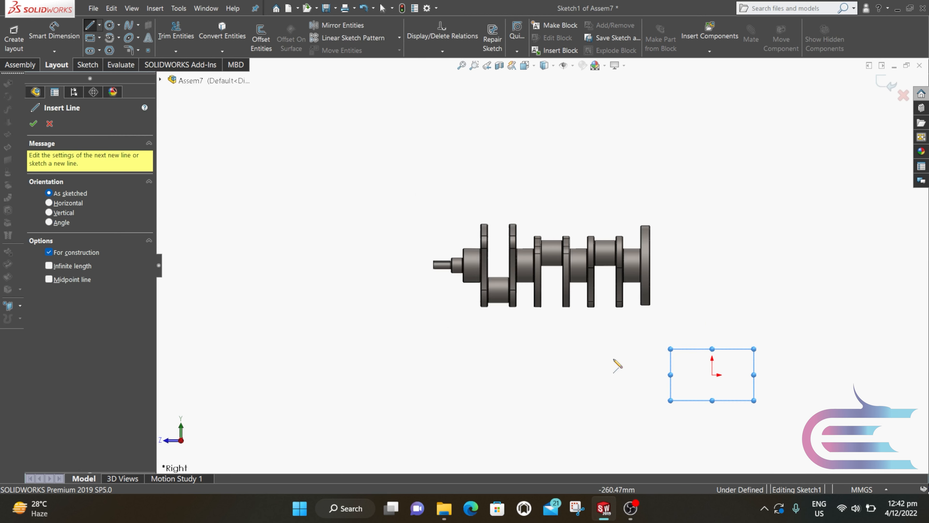
{"action": "left_click", "coordinate": [712, 316]}
{"action": "left_click", "coordinate": [712, 375]}
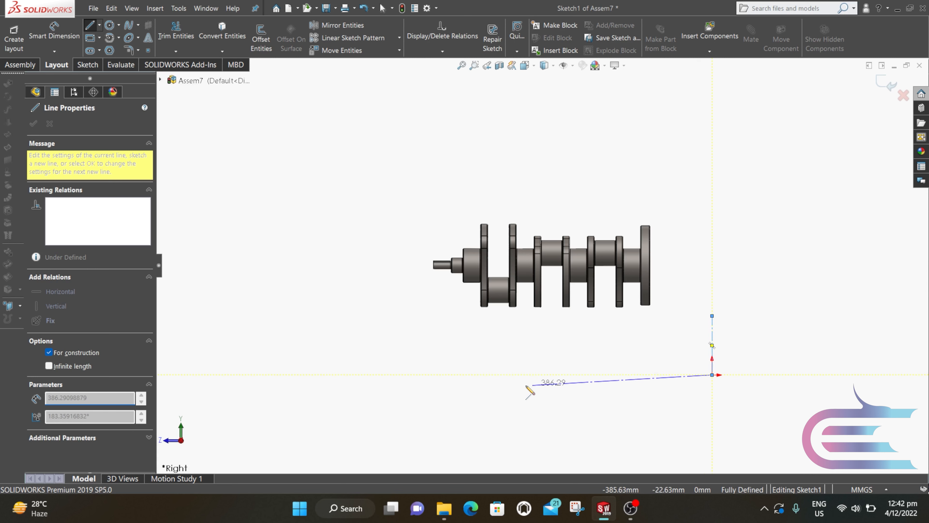
{"action": "left_click", "coordinate": [454, 375]}
{"action": "key", "text": "Escape"}
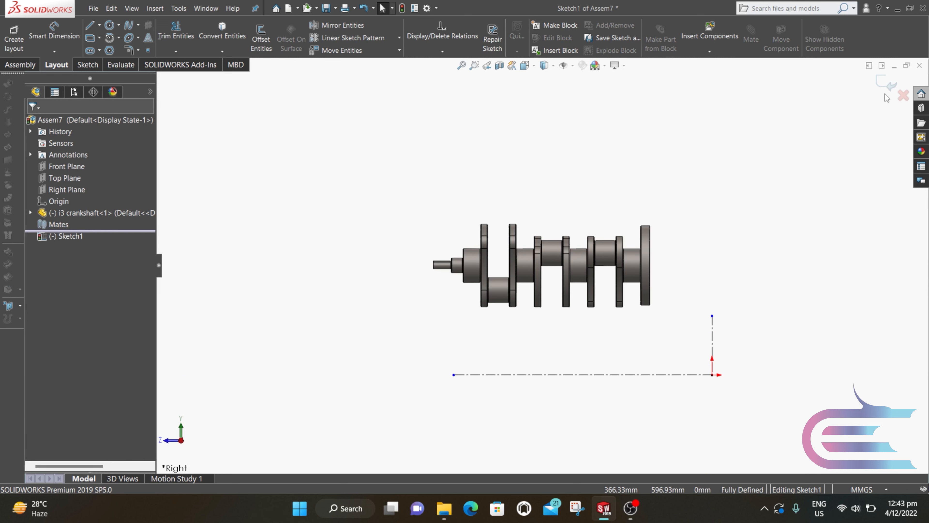
{"action": "left_click", "coordinate": [885, 86]}
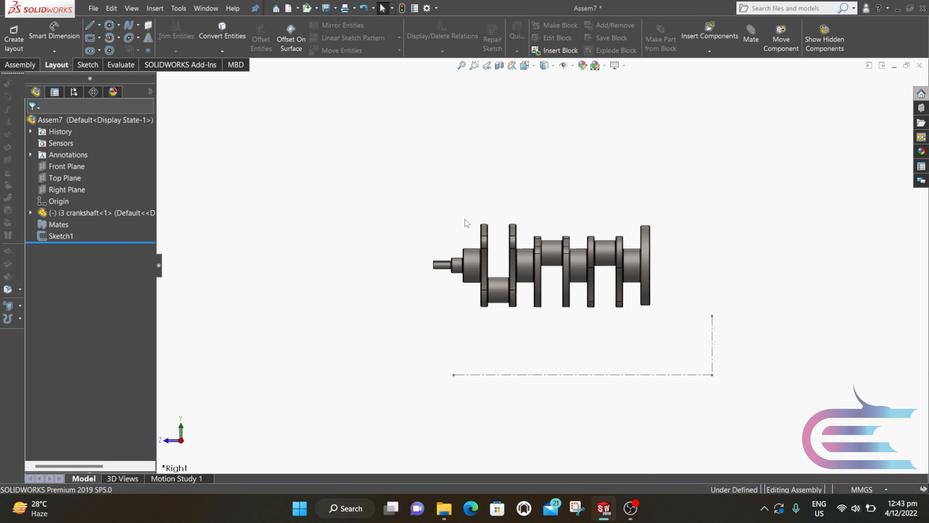
Step: Add a concentric mate between the crankshaft's large front cylindrical face and the horizontal centerline
{"action": "left_click", "coordinate": [20, 66]}
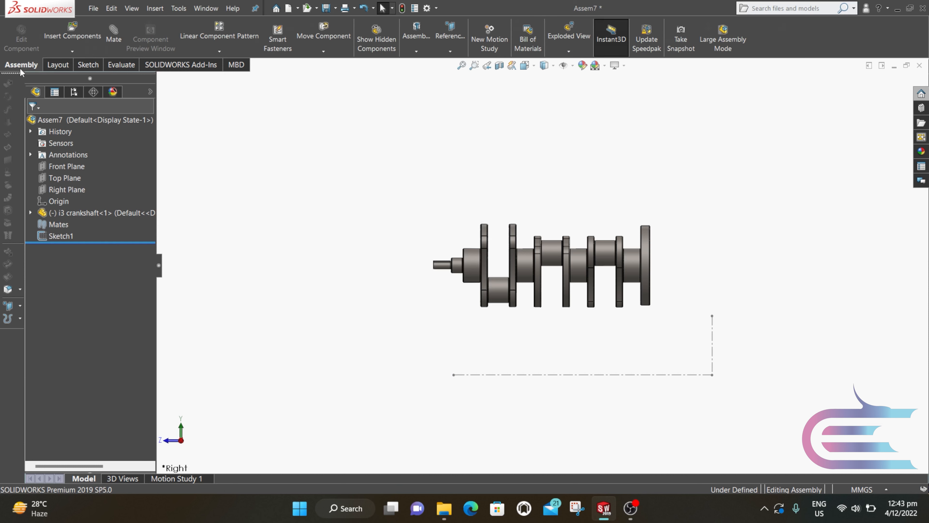
{"action": "left_click", "coordinate": [118, 30]}
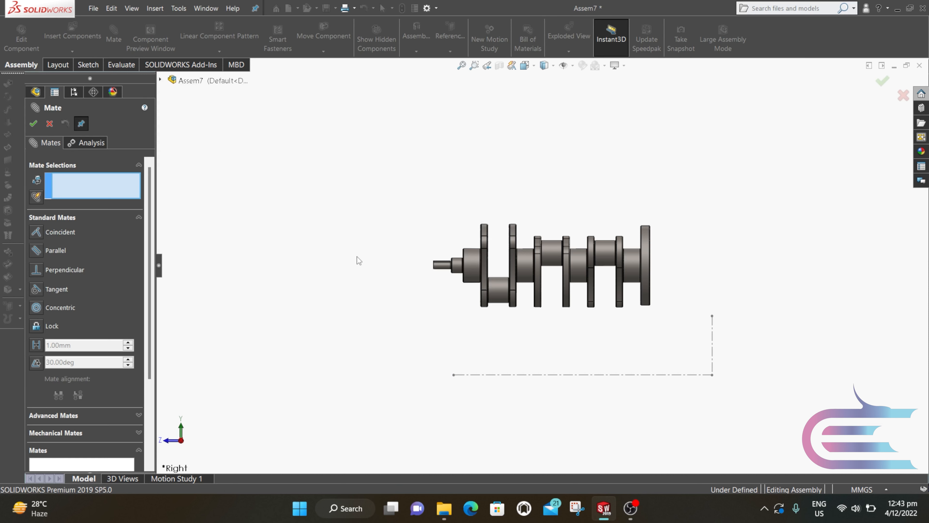
{"action": "left_click", "coordinate": [467, 259]}
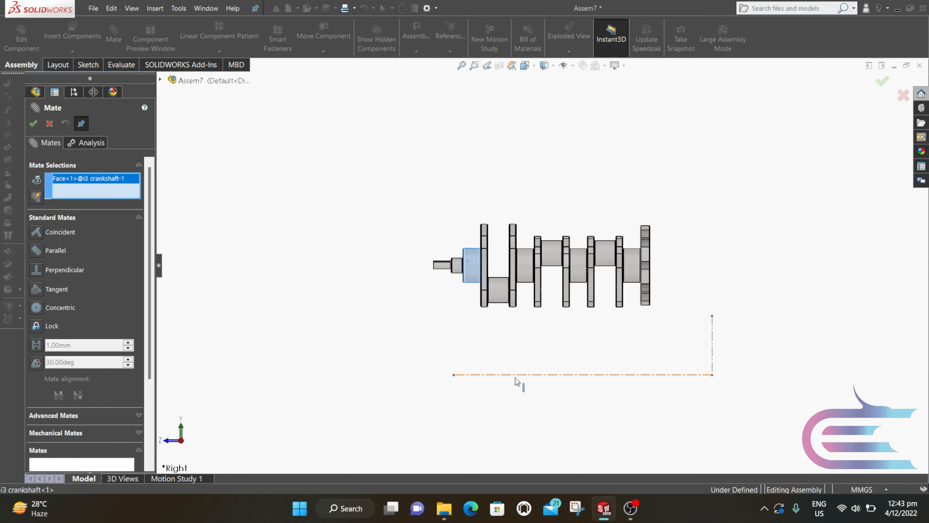
{"action": "left_click", "coordinate": [515, 378]}
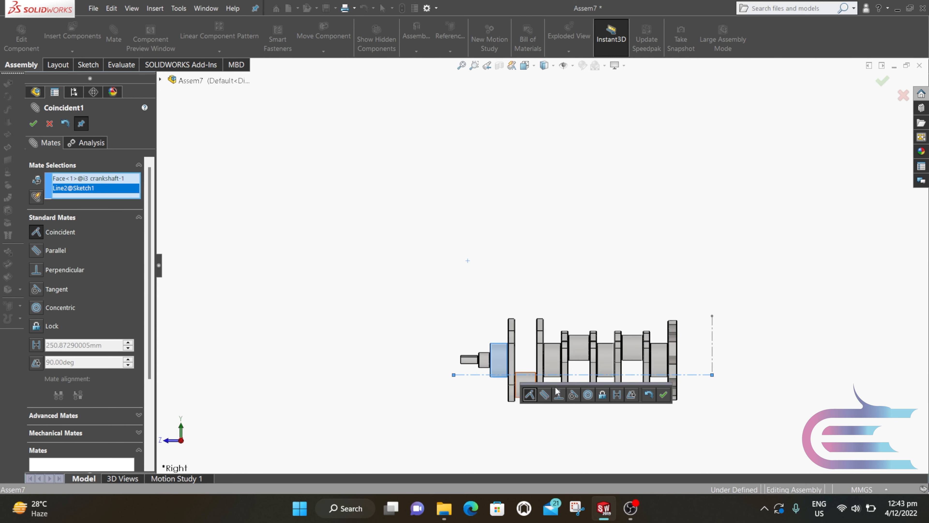
{"action": "left_click", "coordinate": [587, 395]}
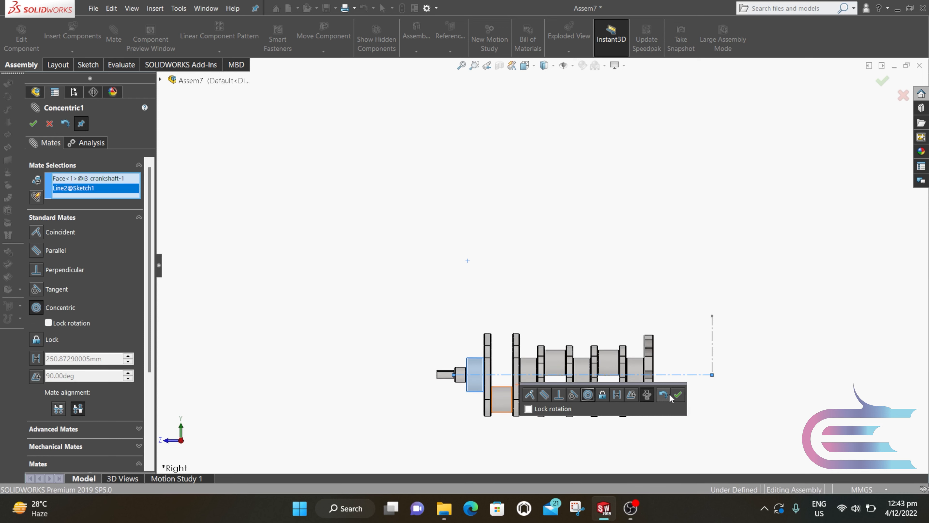
{"action": "left_click", "coordinate": [677, 395]}
Step: Mate the crankshaft's flange end face coincident with the vertical centerline, and turn the crankshaft until its front crankpin sits at the top
{"action": "middle_click_drag", "start_coordinate": [687, 385], "coordinate": [646, 368]}
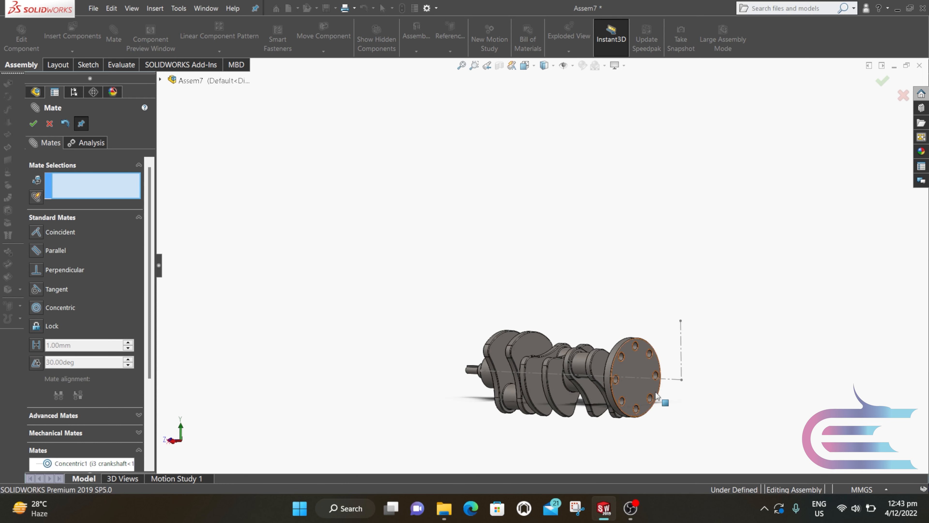
{"action": "left_click", "coordinate": [644, 368]}
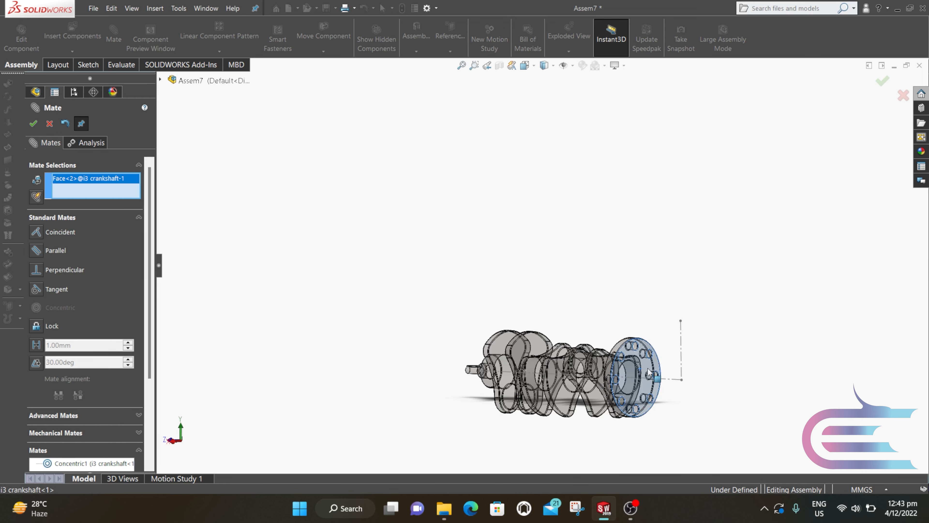
{"action": "left_click", "coordinate": [682, 360]}
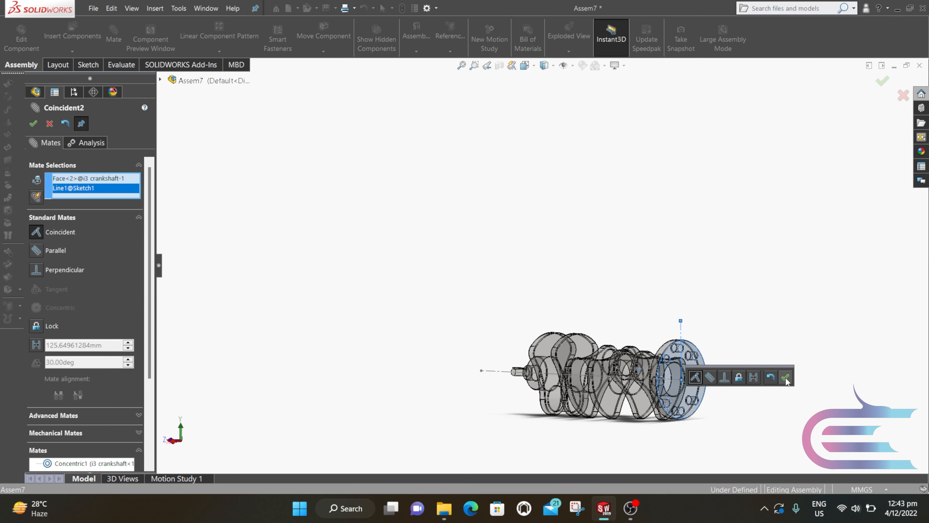
{"action": "left_click", "coordinate": [785, 377]}
{"action": "scroll", "coordinate": [673, 432], "scroll_direction": "down", "scroll_amount": 4}
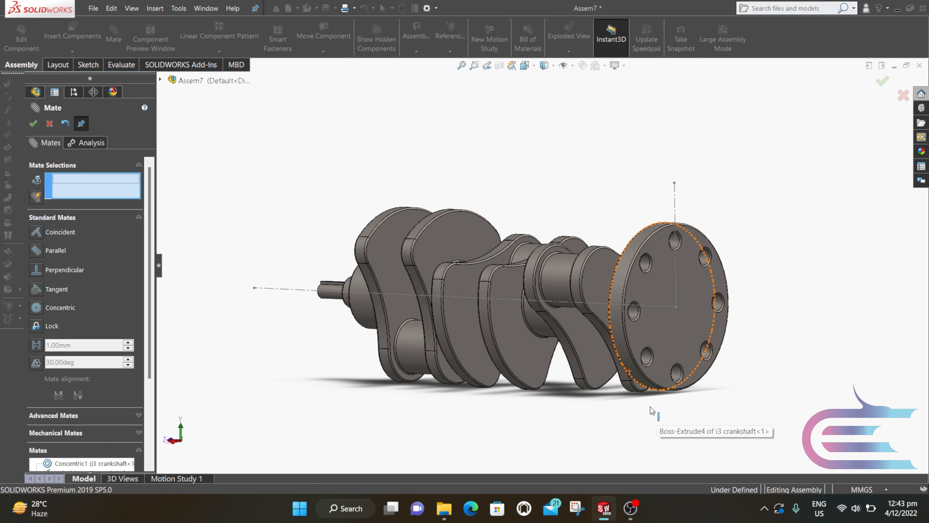
{"action": "left_click", "coordinate": [33, 123]}
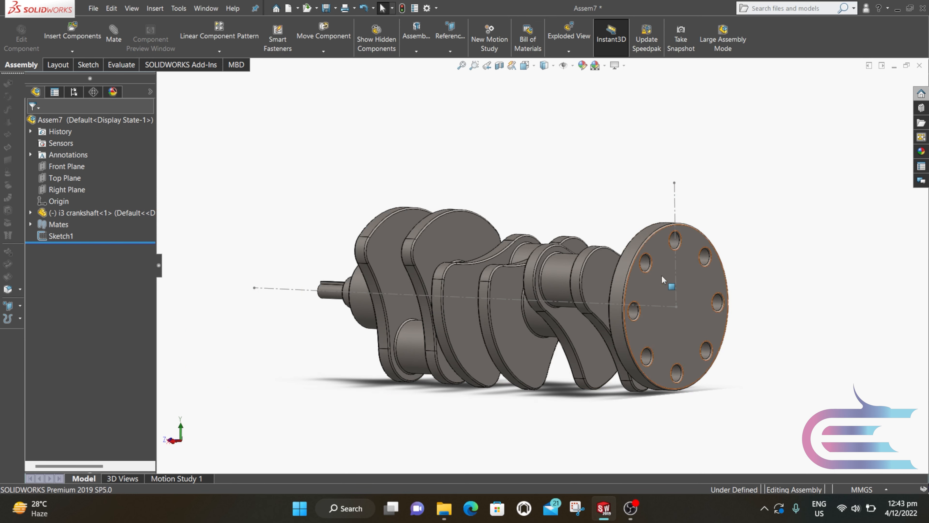
{"action": "left_click_drag", "start_coordinate": [661, 274], "coordinate": [754, 365]}
{"action": "left_click", "coordinate": [759, 380]}
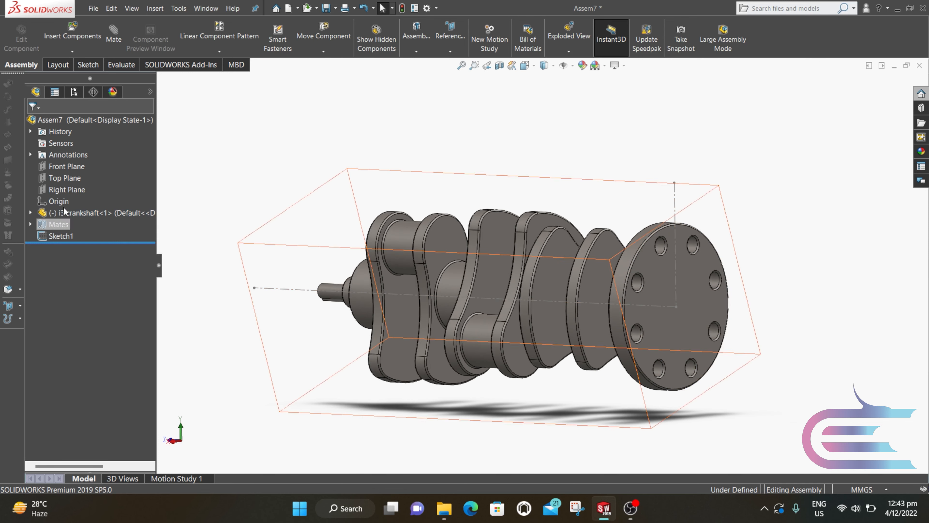
Step: Start a sketch on the Right Plane and draw a vertical centerline from above the front crankpin's midpoint down to the crankshaft axis
{"action": "right_click", "coordinate": [69, 190]}
{"action": "left_click", "coordinate": [119, 179]}
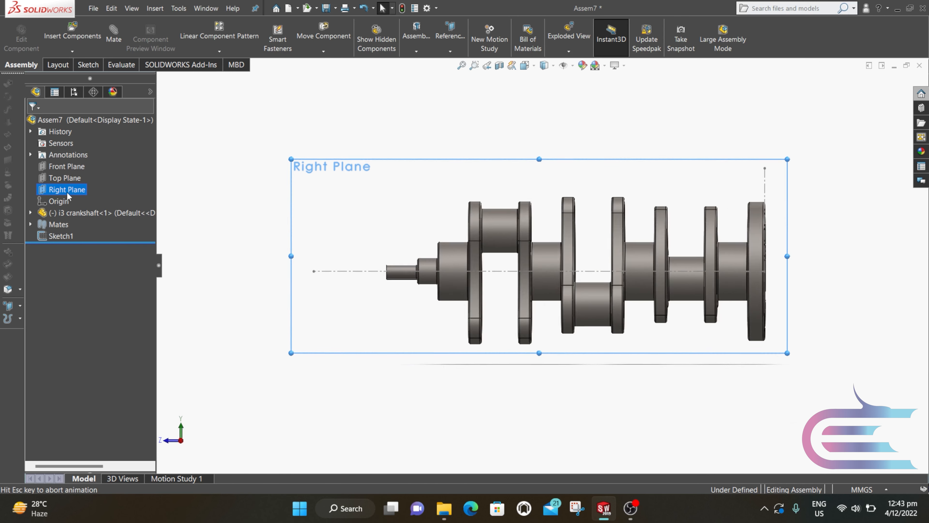
{"action": "right_click", "coordinate": [70, 189]}
{"action": "left_click", "coordinate": [82, 178]}
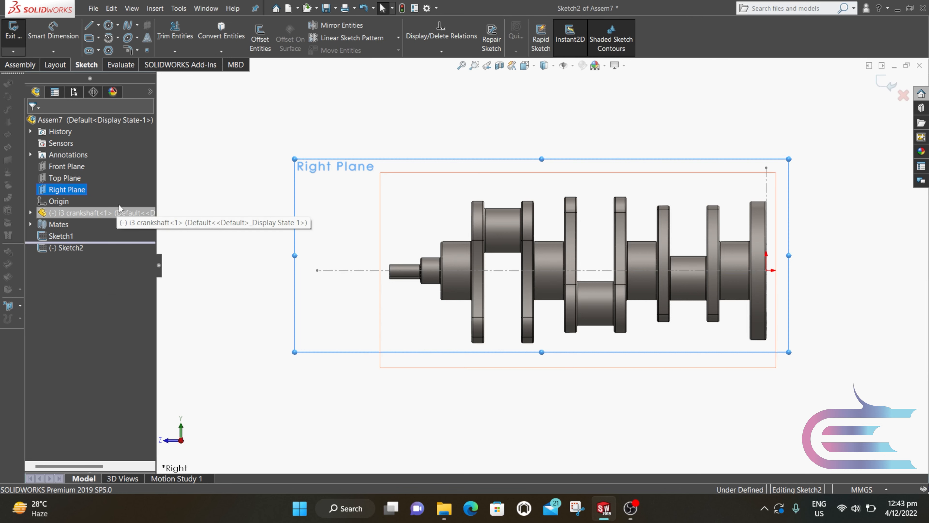
{"action": "left_click", "coordinate": [98, 25]}
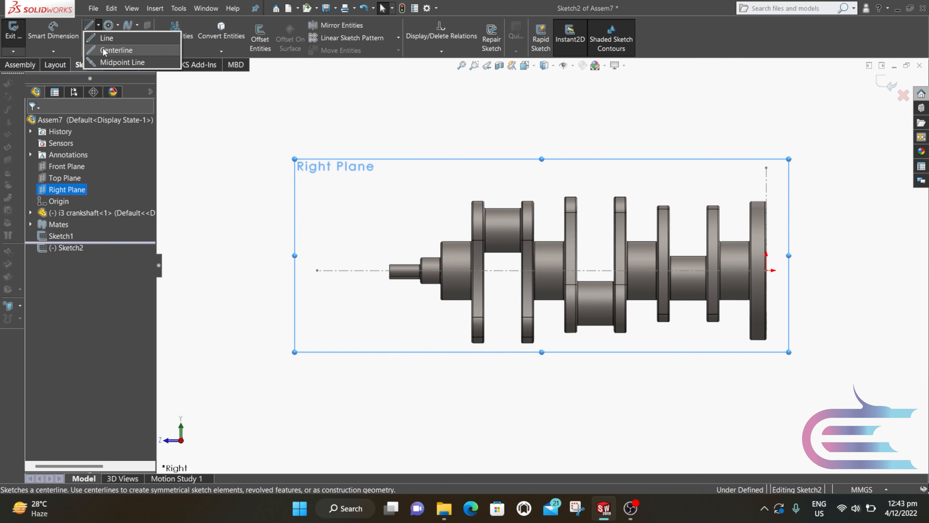
{"action": "left_click", "coordinate": [104, 50]}
{"action": "scroll", "coordinate": [512, 181], "scroll_direction": "down", "scroll_amount": 3}
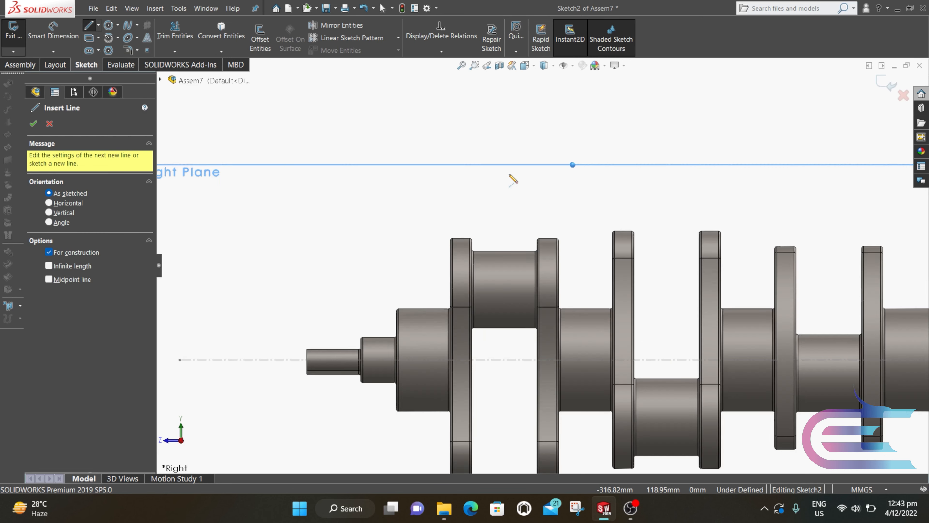
{"action": "left_click", "coordinate": [505, 251]}
{"action": "left_click", "coordinate": [505, 189]}
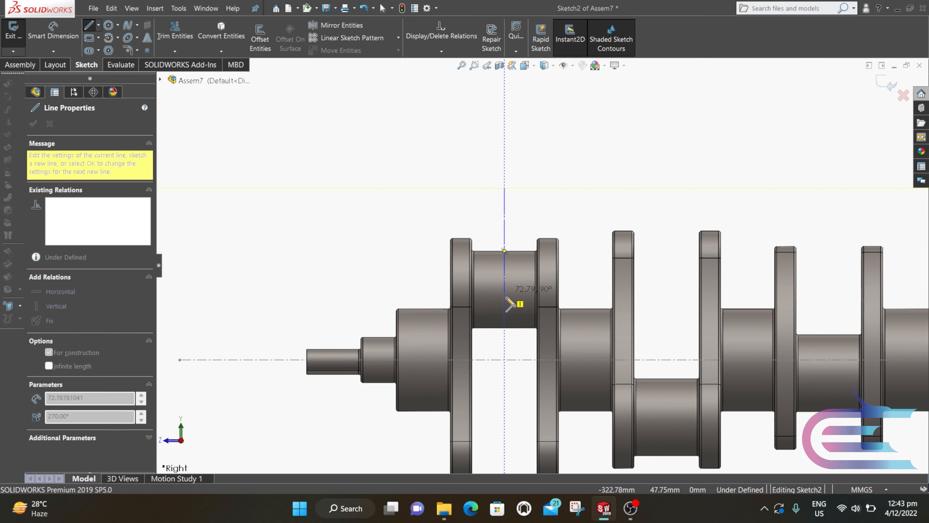
{"action": "double_click", "coordinate": [505, 359]}
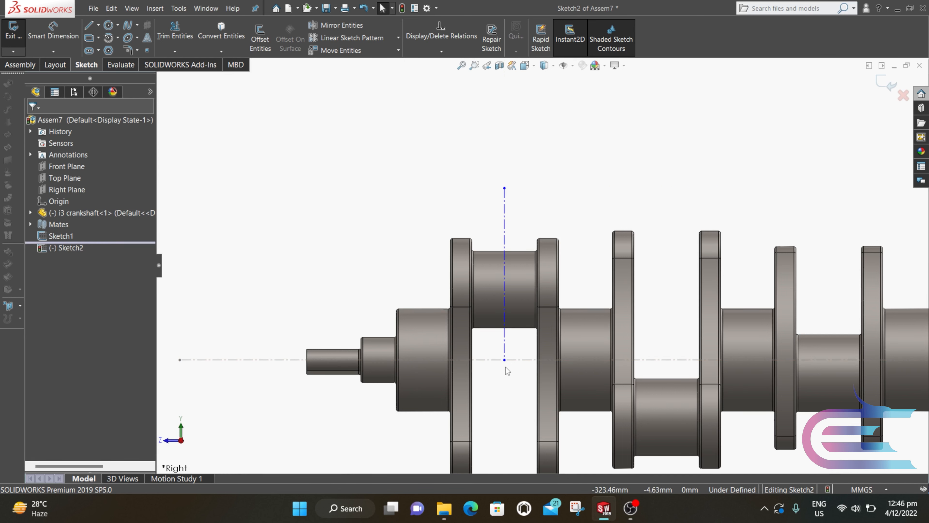
Step: Draw a vertical centerline from the crankshaft axis upward at the middle crankpin's midpoint, level with the front centerline's upper end
{"action": "key", "text": "Return"}
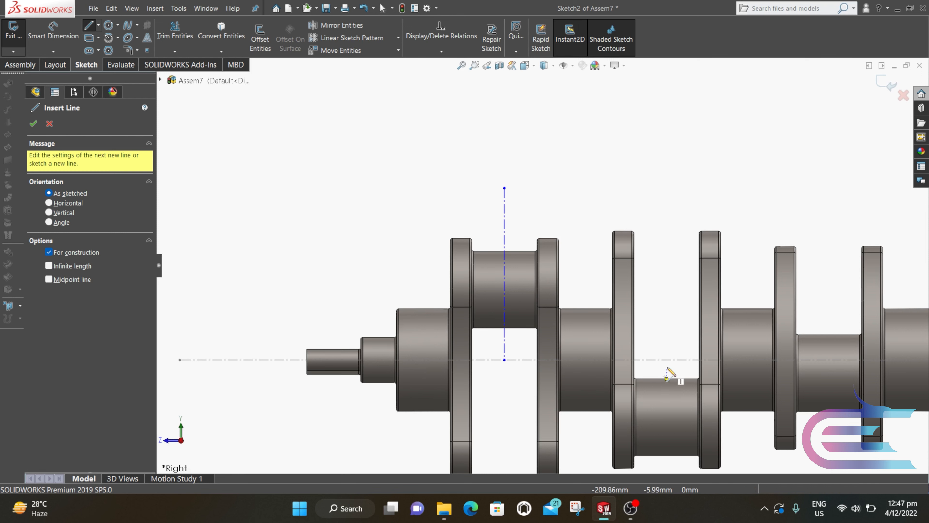
{"action": "left_click", "coordinate": [666, 360]}
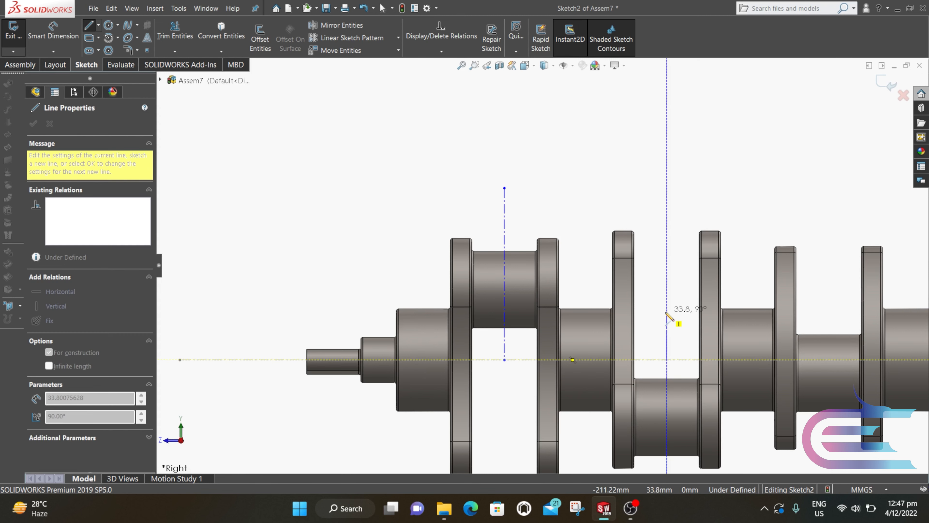
{"action": "left_click", "coordinate": [666, 188]}
{"action": "key", "text": "Escape"}
{"action": "key", "text": "f"}
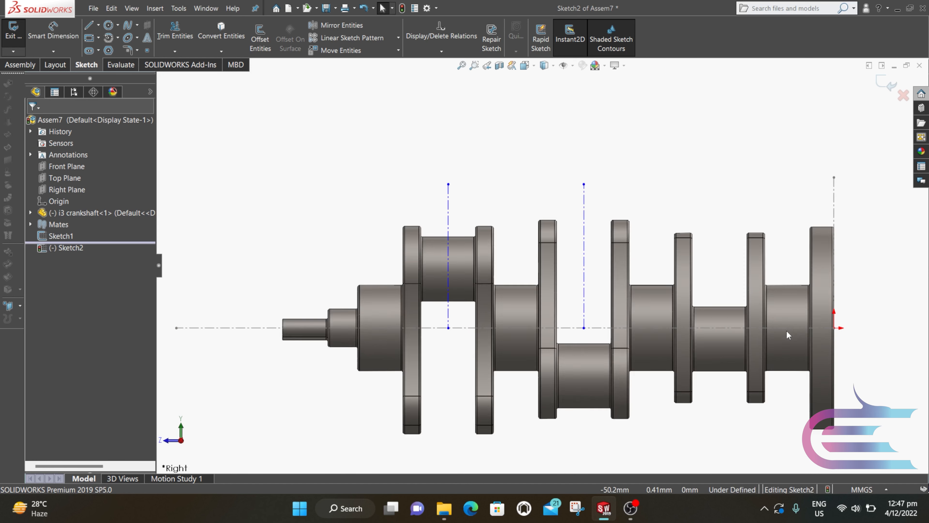
Step: Draw a vertical centerline about 120.5 mm long from the crankshaft axis upward at the rear crankpin's midpoint, and finish the sketch
{"action": "key", "text": "l"}
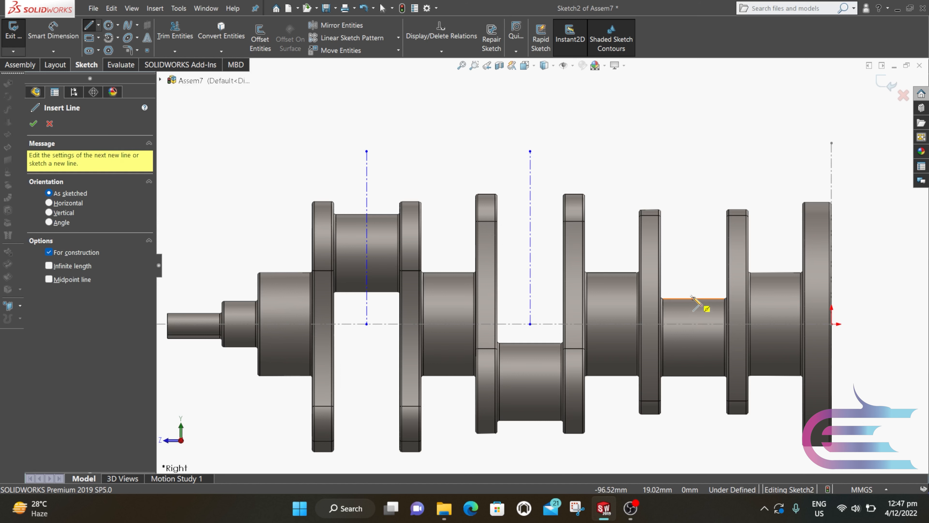
{"action": "left_click", "coordinate": [694, 324]}
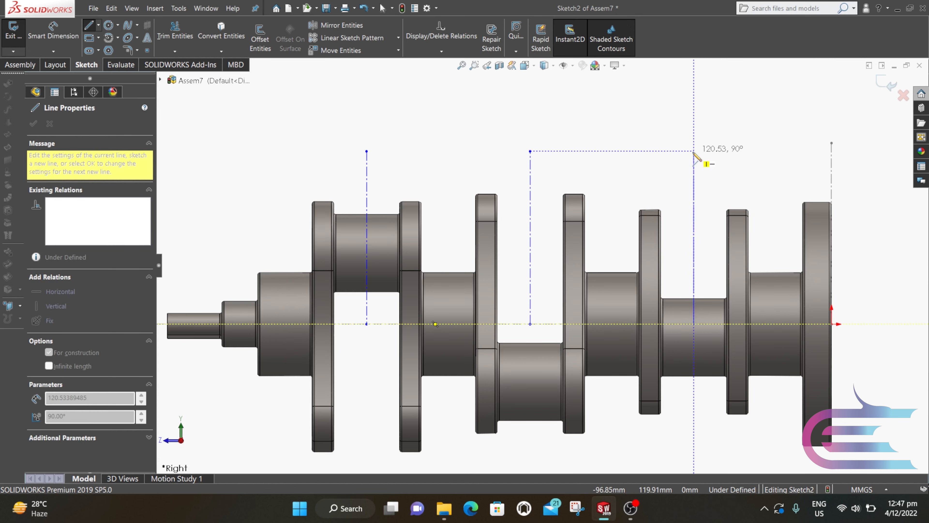
{"action": "left_click", "coordinate": [694, 151]}
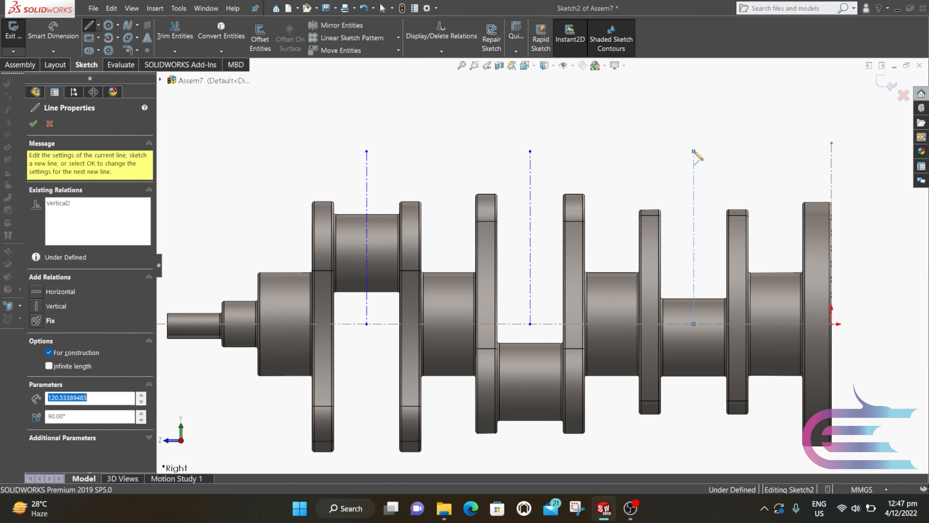
{"action": "key", "text": "Escape"}
{"action": "scroll", "coordinate": [631, 146], "scroll_direction": "up", "scroll_amount": 2}
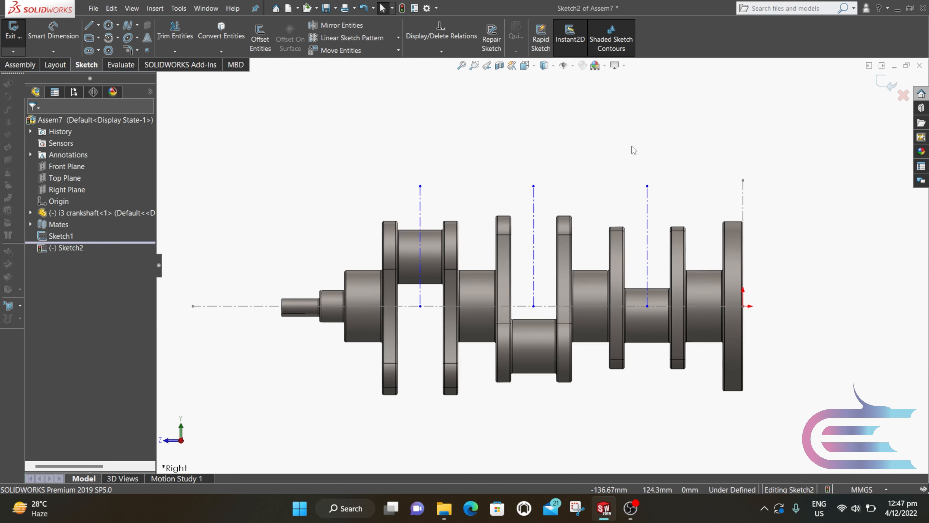
{"action": "middle_click_drag", "start_coordinate": [629, 147], "coordinate": [649, 201]}
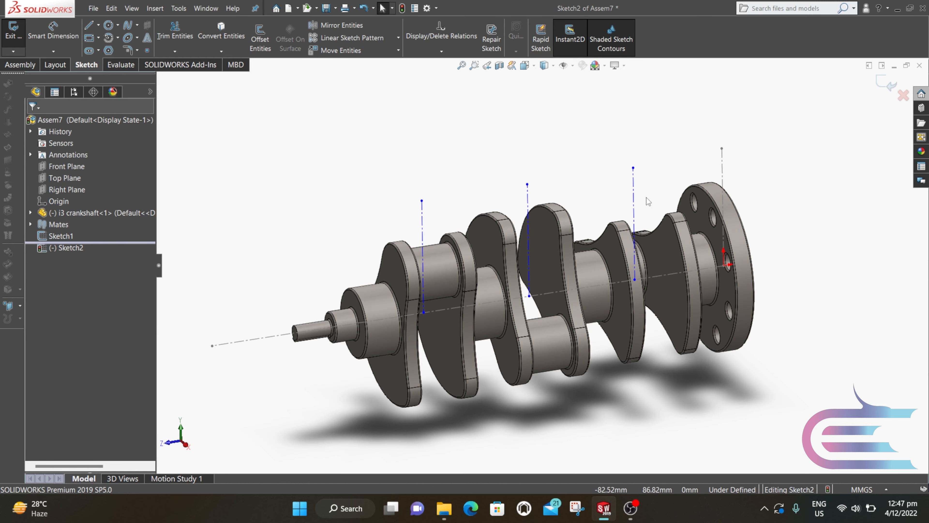
{"action": "left_click", "coordinate": [885, 84]}
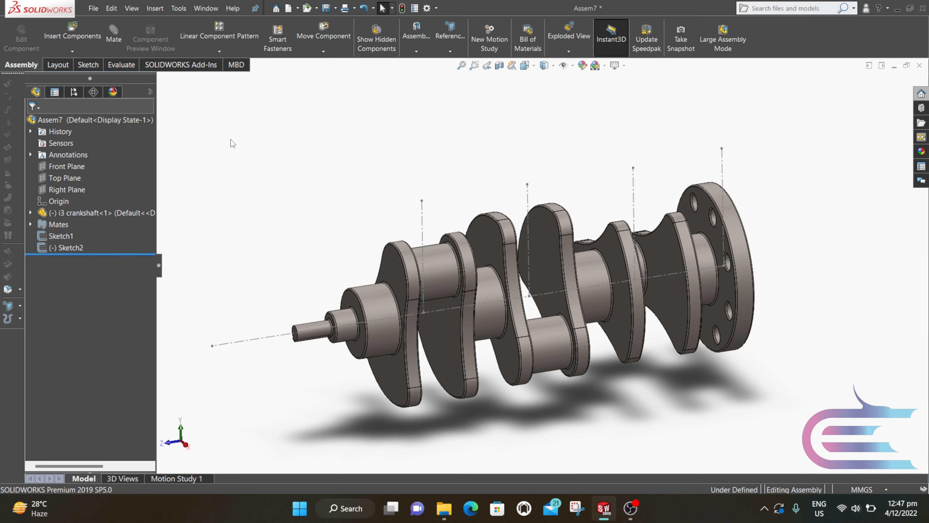
Step: Open the piston, connecting rod, connecting rod part, compression ring, expander, oil ring and piston pin from the i3 folder for insertion
{"action": "left_click", "coordinate": [87, 37]}
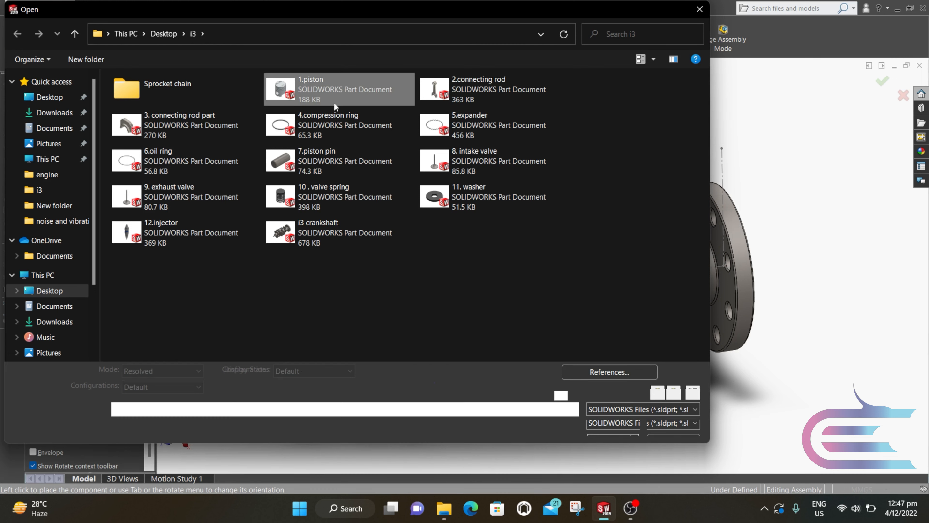
{"action": "left_click", "coordinate": [334, 103]}
{"action": "left_click", "coordinate": [476, 90], "text": "ctrl"}
{"action": "left_click", "coordinate": [217, 125], "text": "ctrl"}
{"action": "left_click", "coordinate": [343, 119], "text": "ctrl"}
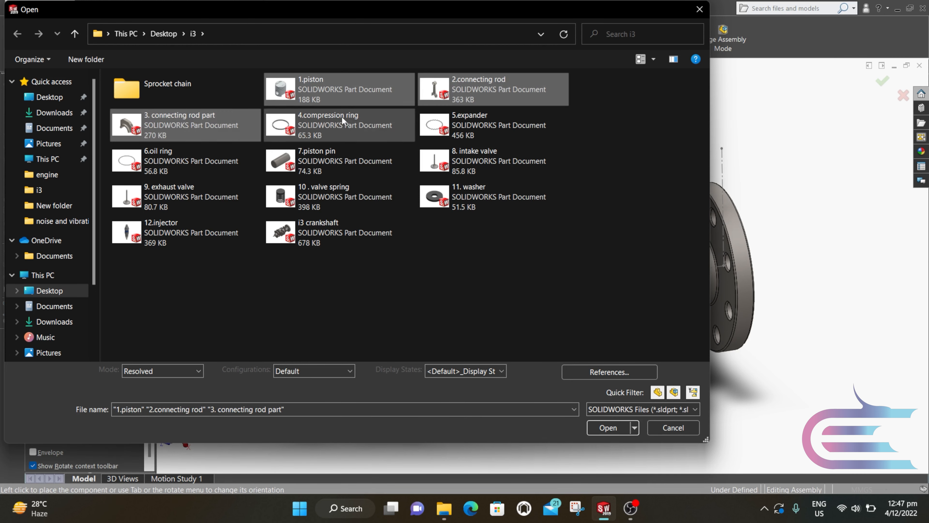
{"action": "left_click", "coordinate": [472, 127], "text": "ctrl"}
{"action": "left_click", "coordinate": [183, 161], "text": "ctrl"}
{"action": "left_click", "coordinate": [344, 161], "text": "ctrl"}
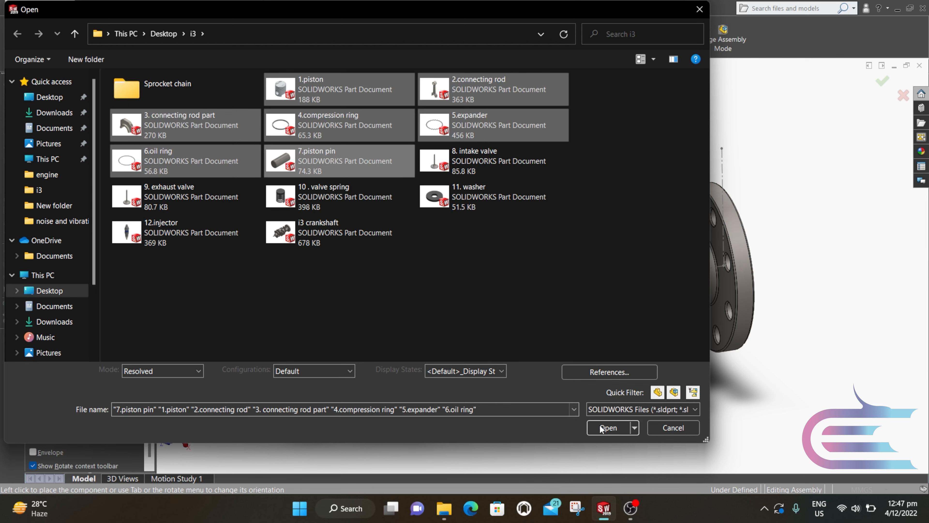
{"action": "left_click", "coordinate": [608, 427]}
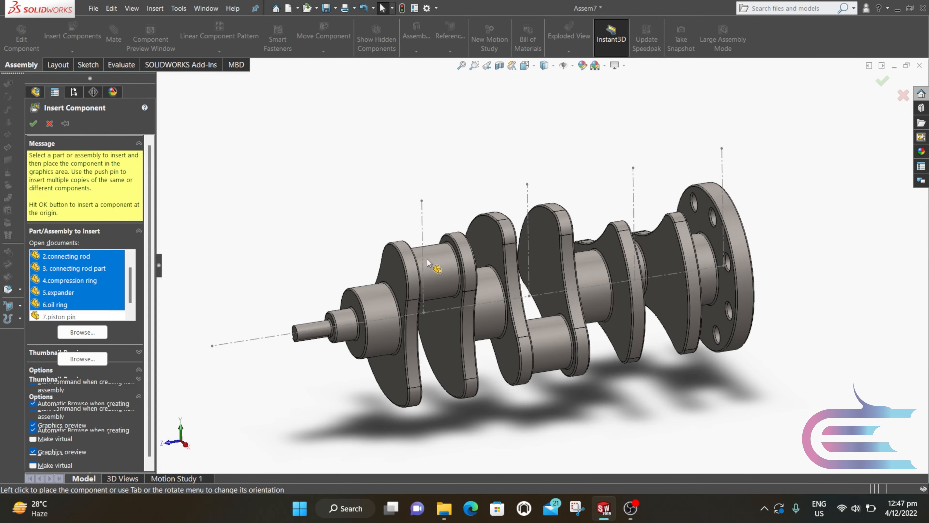
Step: Place the piston in front of and above the crankshaft, with the connecting rod and connecting rod part stacked below it
{"action": "scroll", "coordinate": [417, 241], "scroll_direction": "up", "scroll_amount": 2}
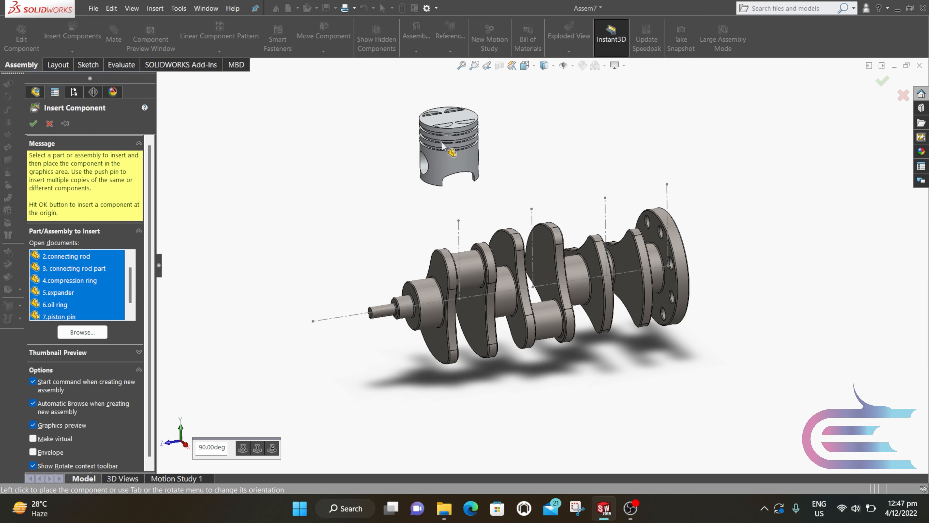
{"action": "left_click", "coordinate": [372, 130]}
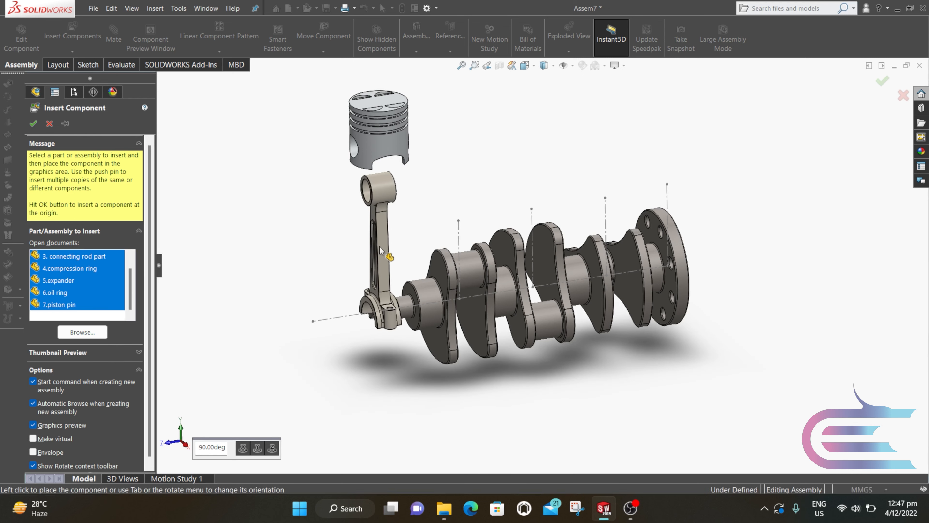
{"action": "left_click", "coordinate": [381, 251]}
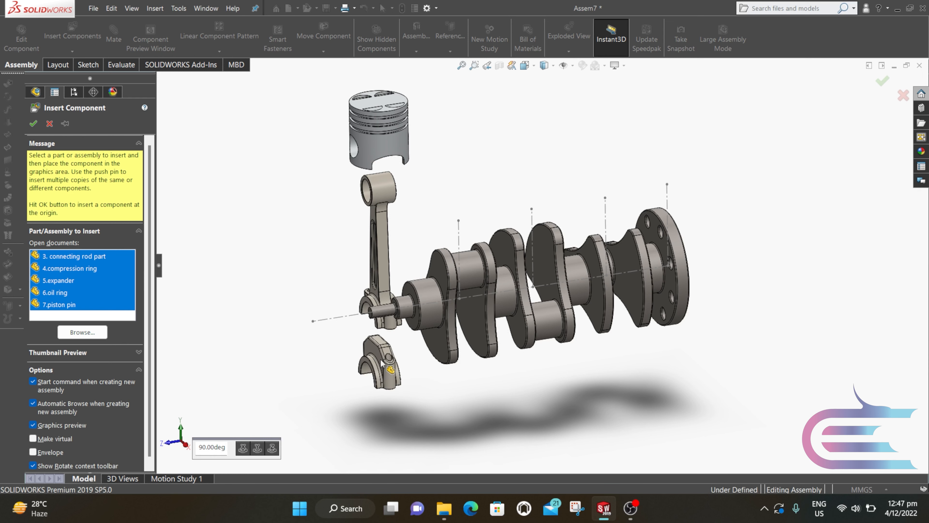
{"action": "left_click", "coordinate": [382, 363]}
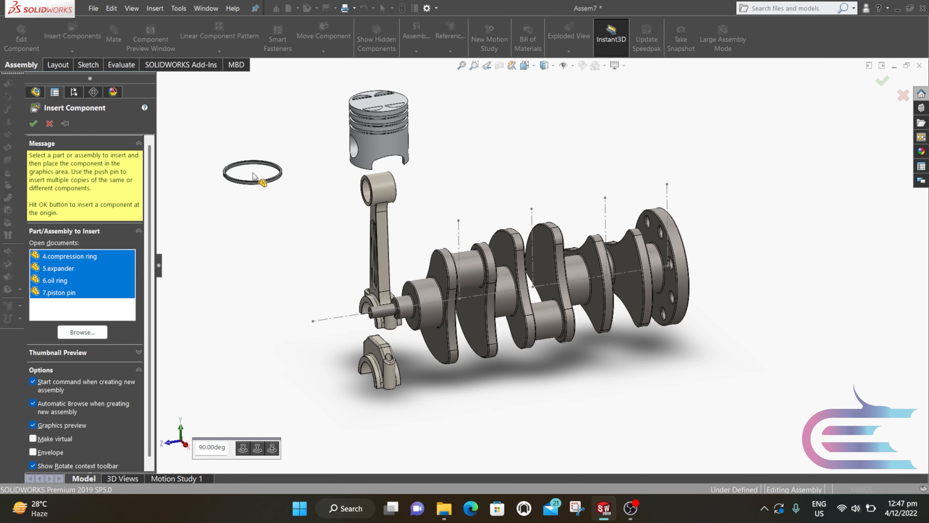
Step: Place the compression ring, expander and oil ring in a column beside the piston, and the piston pin above them
{"action": "left_click", "coordinate": [248, 175]}
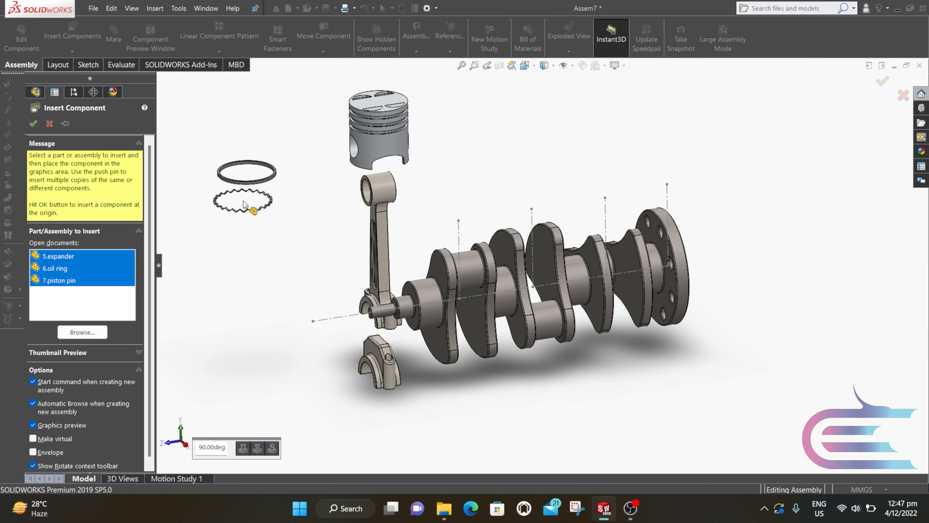
{"action": "left_click", "coordinate": [253, 221]}
{"action": "left_click", "coordinate": [274, 220]}
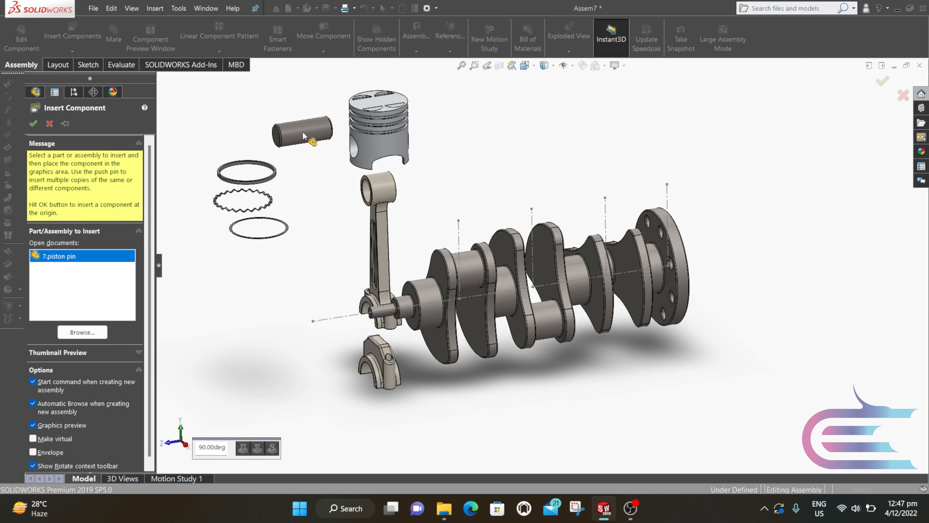
{"action": "left_click", "coordinate": [303, 130]}
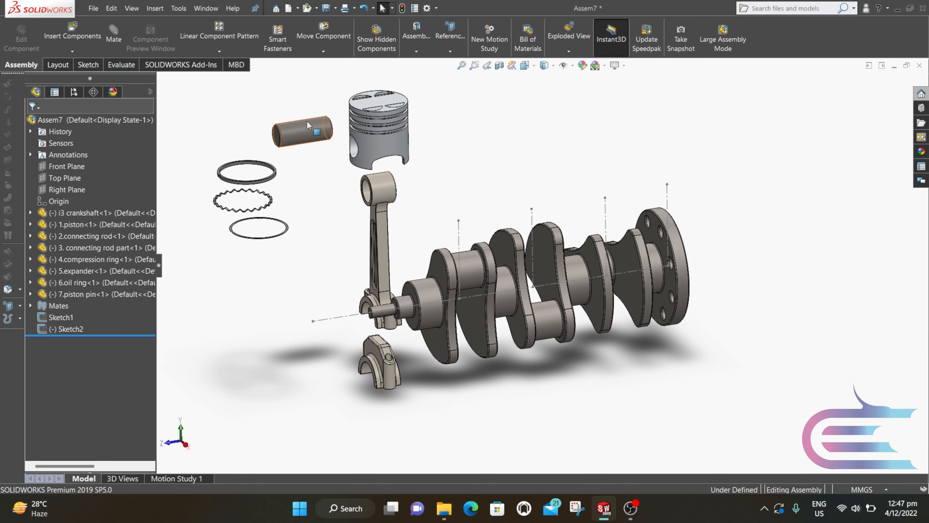
Step: Mate the piston's Front Plane coincident with the piston pin's Front Plane
{"action": "middle_click_drag", "start_coordinate": [306, 124], "coordinate": [353, 129]}
{"action": "scroll", "coordinate": [353, 147], "scroll_direction": "down", "scroll_amount": 3}
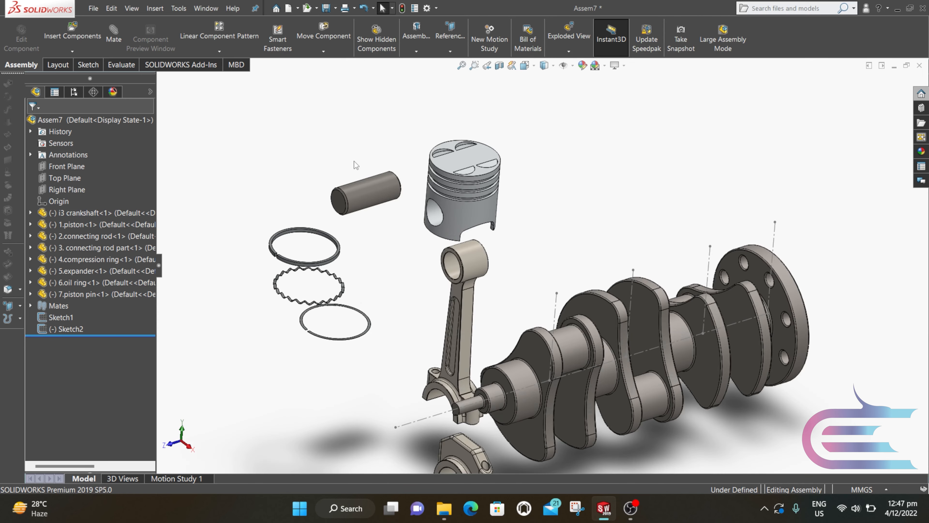
{"action": "scroll", "coordinate": [388, 171], "scroll_direction": "down", "scroll_amount": 4}
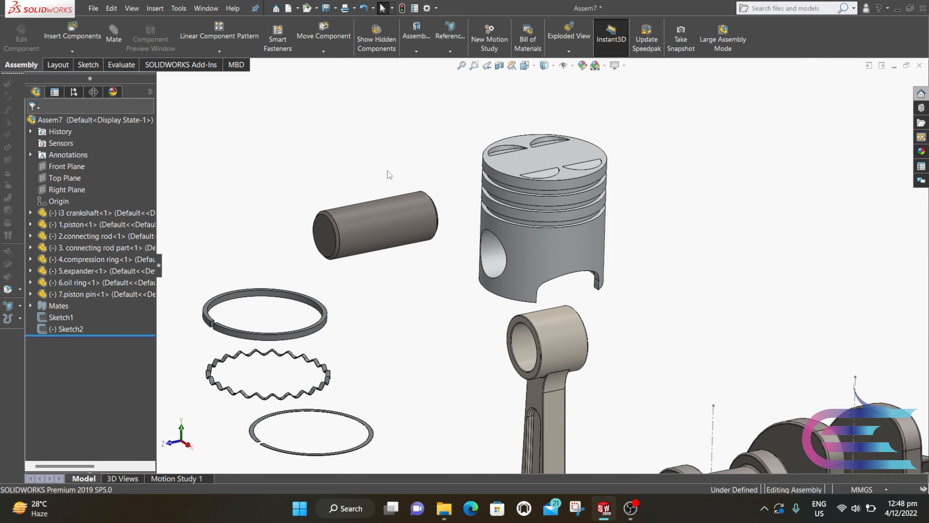
{"action": "left_click", "coordinate": [32, 222]}
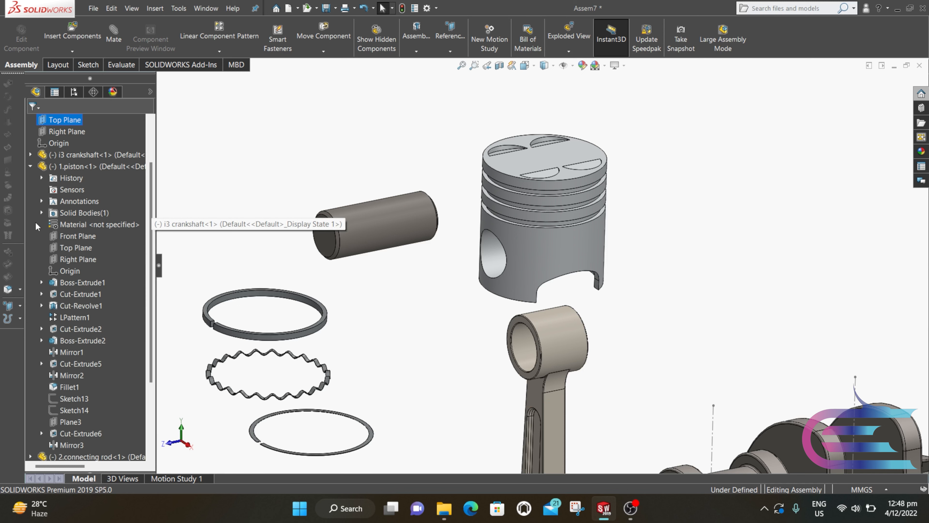
{"action": "left_click", "coordinate": [77, 236]}
{"action": "scroll", "coordinate": [84, 237], "scroll_direction": "down", "scroll_amount": 3}
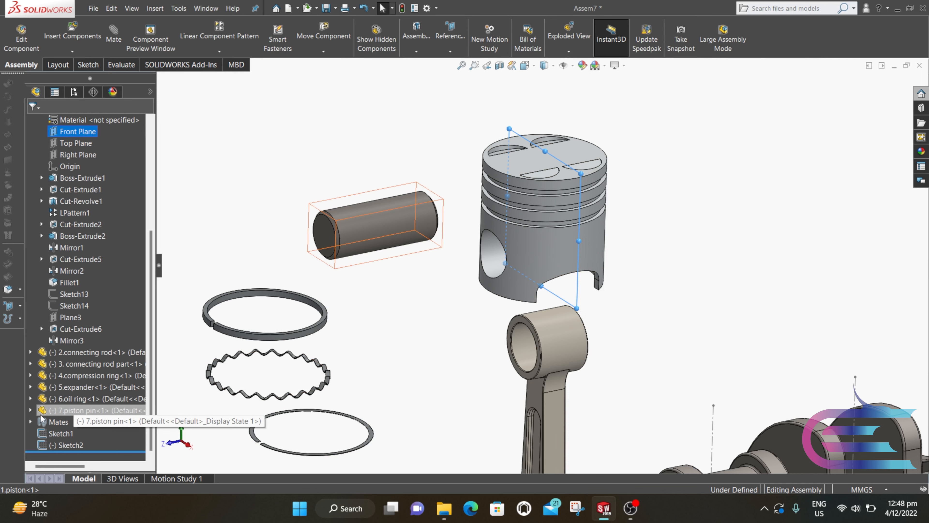
{"action": "left_click", "coordinate": [30, 411]}
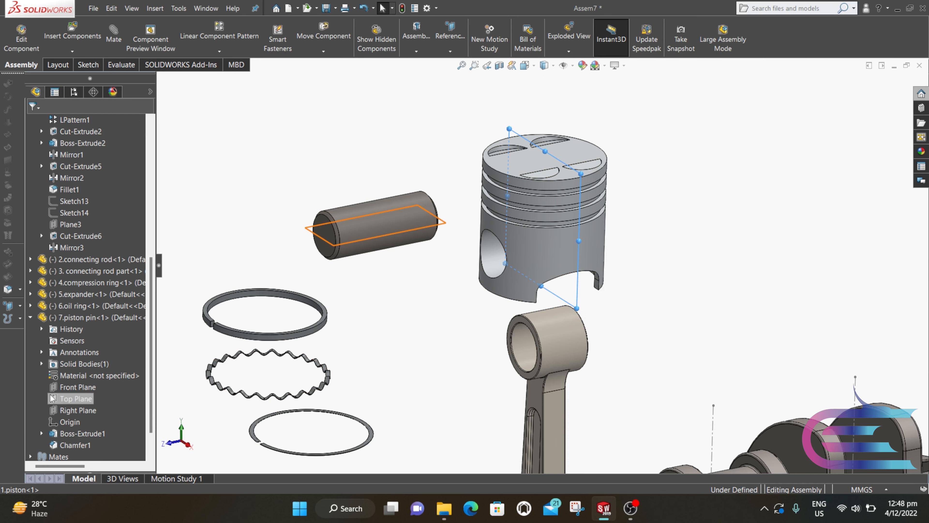
{"action": "left_click", "coordinate": [76, 387]}
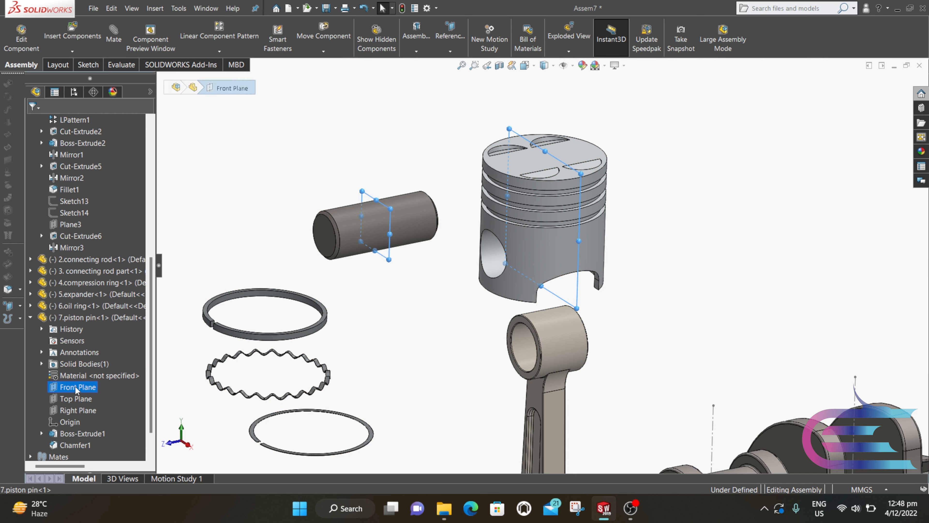
{"action": "left_click", "coordinate": [114, 37]}
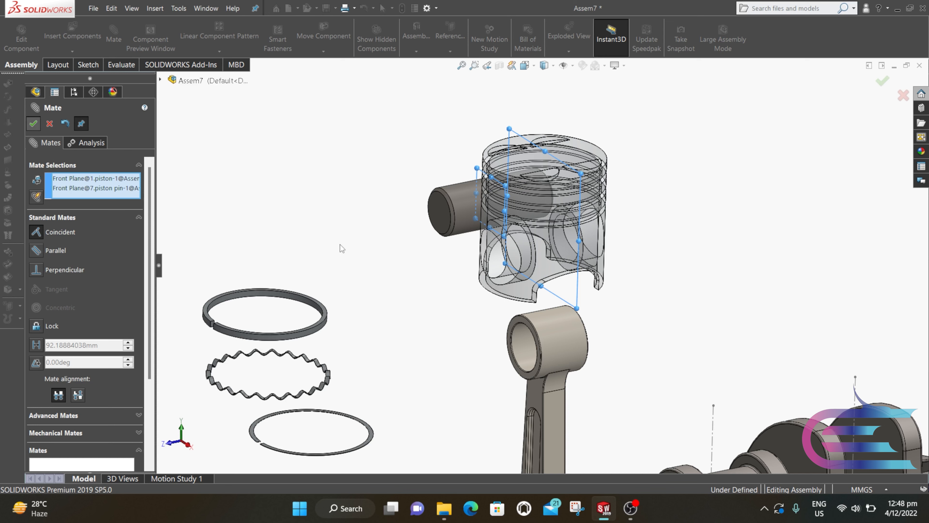
{"action": "key", "text": "Return"}
Step: Mate the piston pin's cylindrical face concentric with the piston's pin hole
{"action": "left_click", "coordinate": [463, 200]}
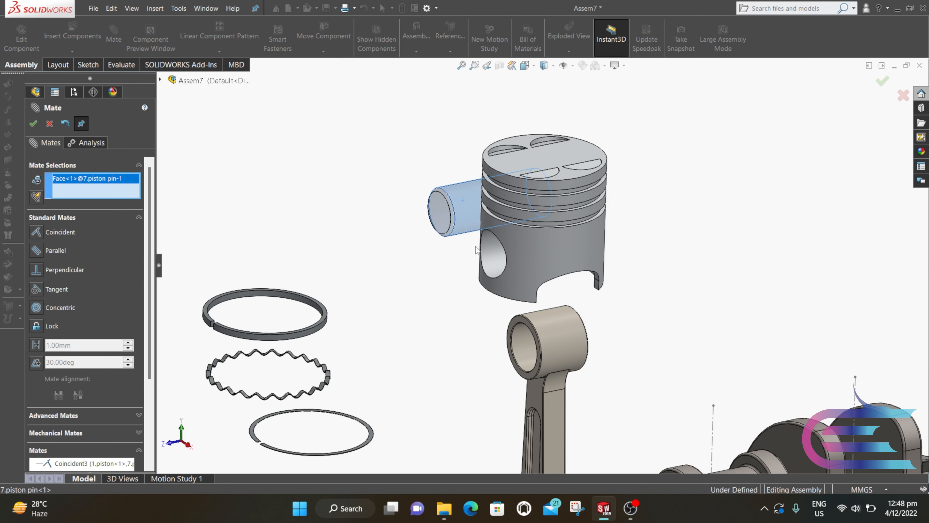
{"action": "left_click", "coordinate": [493, 255]}
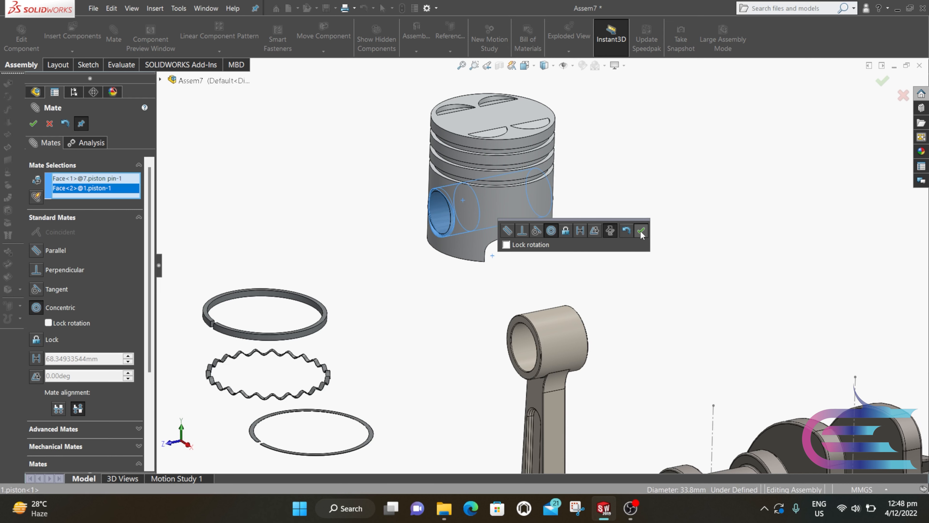
{"action": "left_click", "coordinate": [641, 230]}
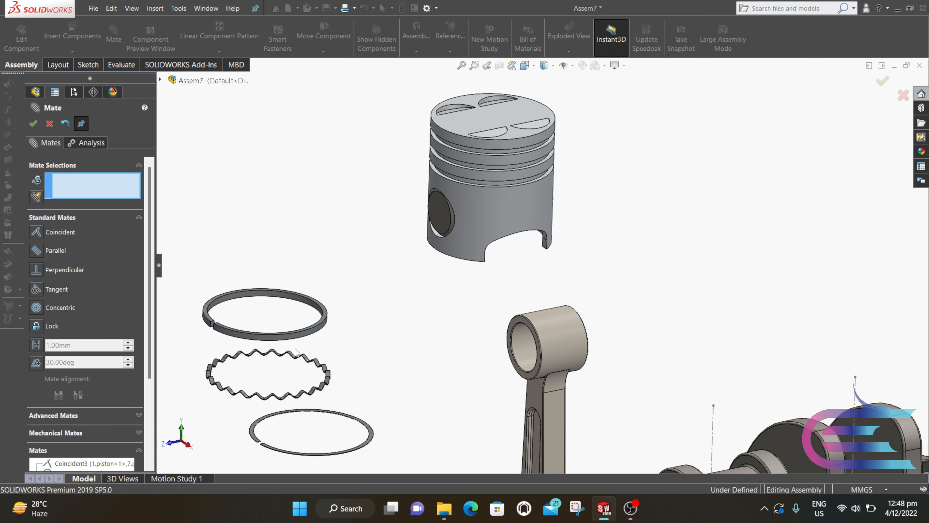
Step: Mate the compression ring's cylindrical face concentric with the piston near its uppermost ring groove
{"action": "scroll", "coordinate": [264, 332], "scroll_direction": "down", "scroll_amount": 3}
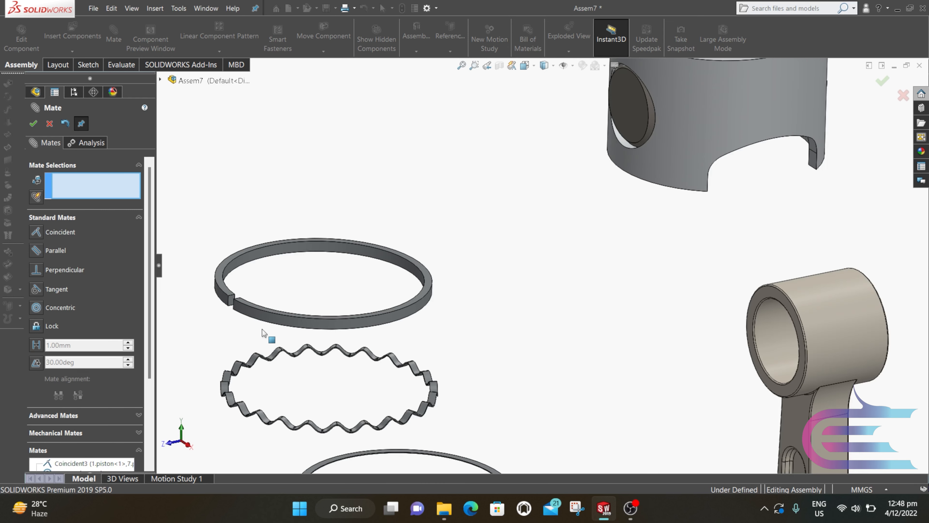
{"action": "left_click", "coordinate": [290, 324]}
{"action": "scroll", "coordinate": [521, 278], "scroll_direction": "up", "scroll_amount": 3}
{"action": "scroll", "coordinate": [619, 132], "scroll_direction": "down", "scroll_amount": 3}
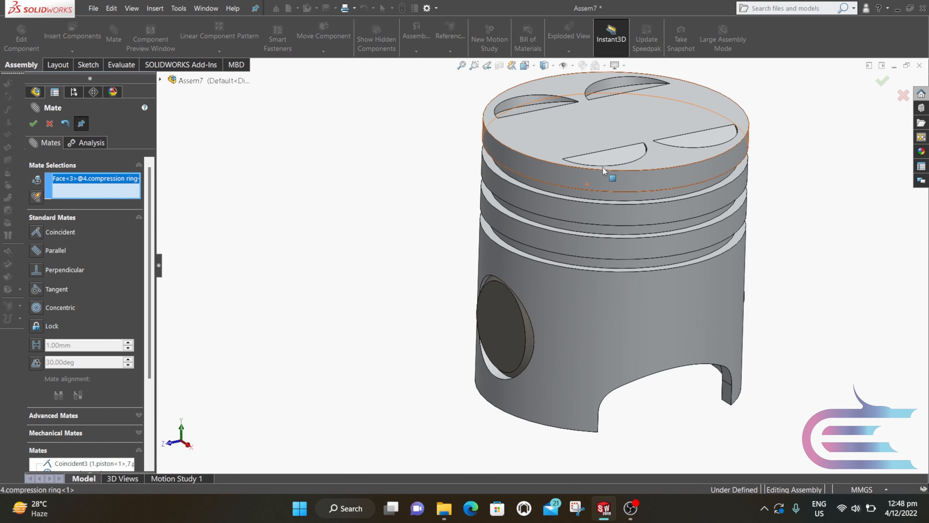
{"action": "left_click", "coordinate": [587, 198]}
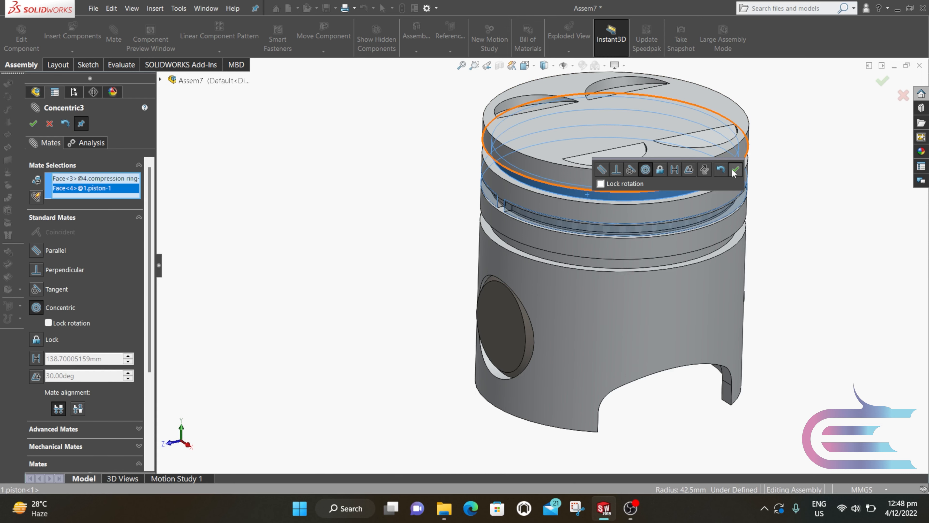
{"action": "left_click", "coordinate": [735, 170]}
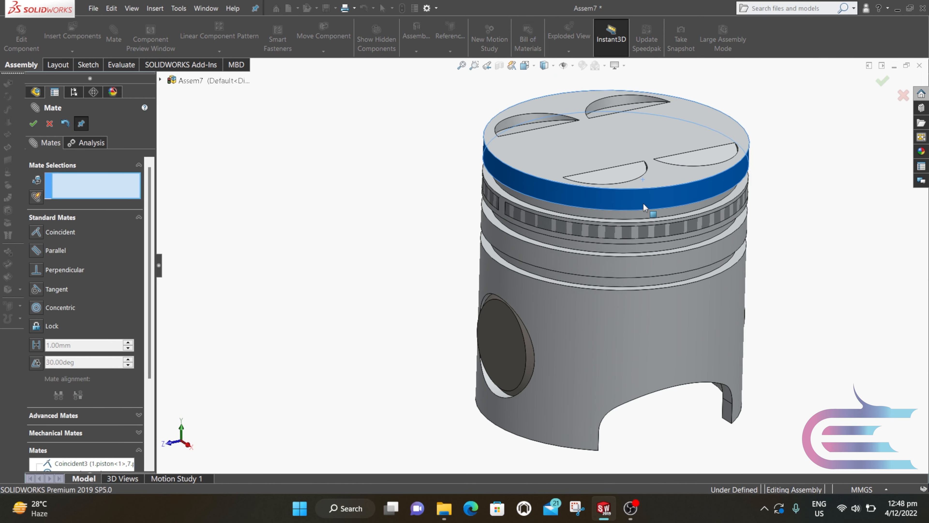
Step: Mate the compression ring's upper face coincident with the upper wall of the piston's uppermost groove, and finish mating
{"action": "scroll", "coordinate": [622, 212], "scroll_direction": "down", "scroll_amount": 5}
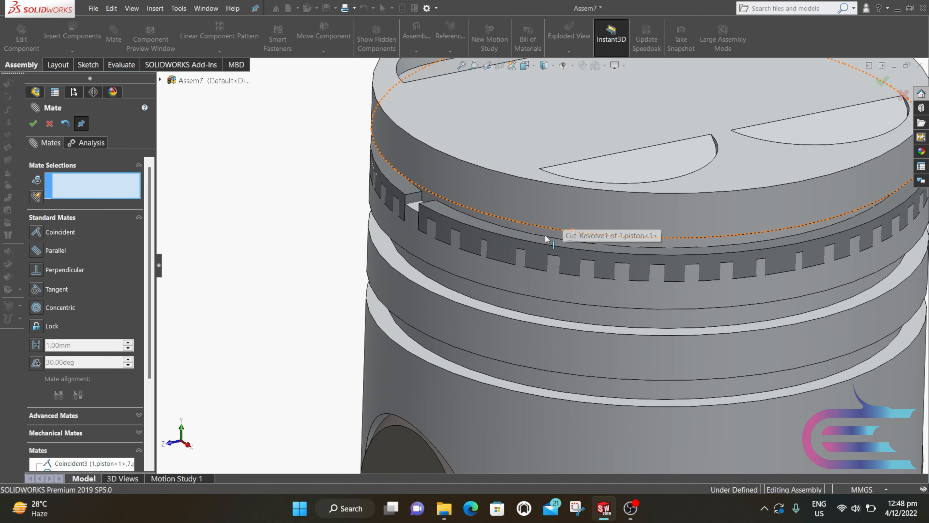
{"action": "left_click", "coordinate": [540, 237]}
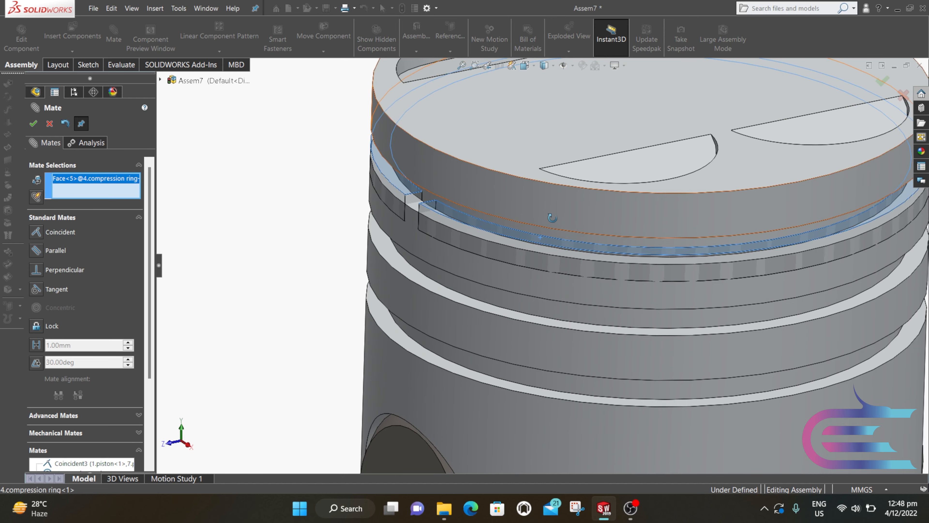
{"action": "mouse_move", "coordinate": [552, 218]}
{"action": "middle_mouse_down"}
{"action": "mouse_move", "coordinate": [546, 148]}
{"action": "mouse_move", "coordinate": [549, 228]}
{"action": "mouse_move", "coordinate": [546, 214]}
{"action": "middle_mouse_up"}
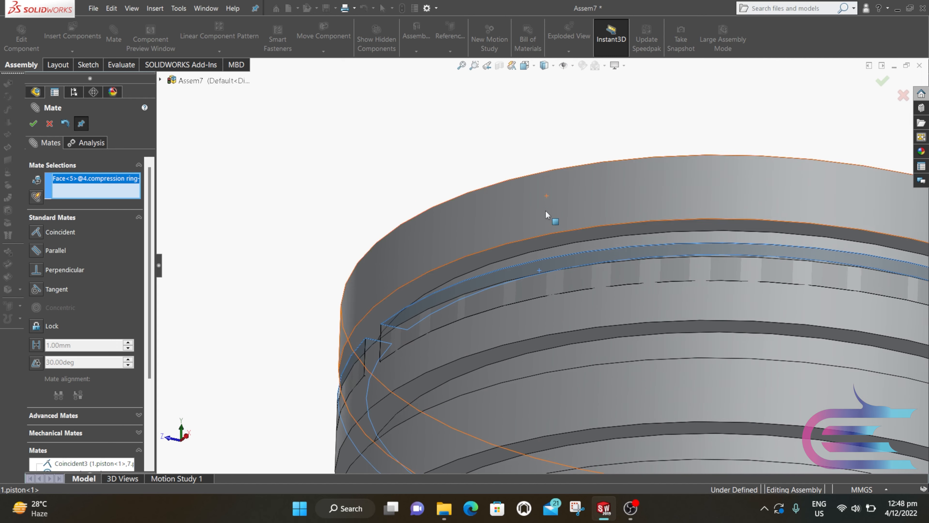
{"action": "left_click", "coordinate": [545, 238]}
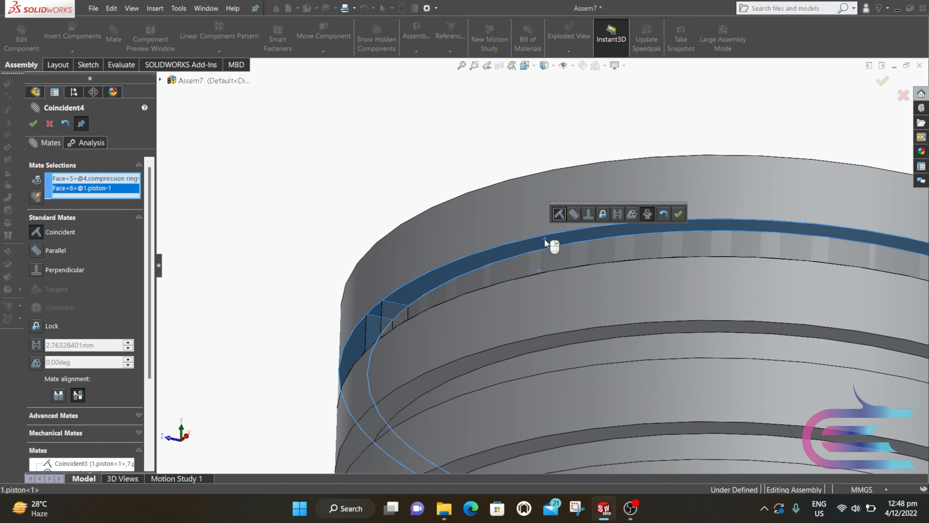
{"action": "left_click", "coordinate": [679, 214]}
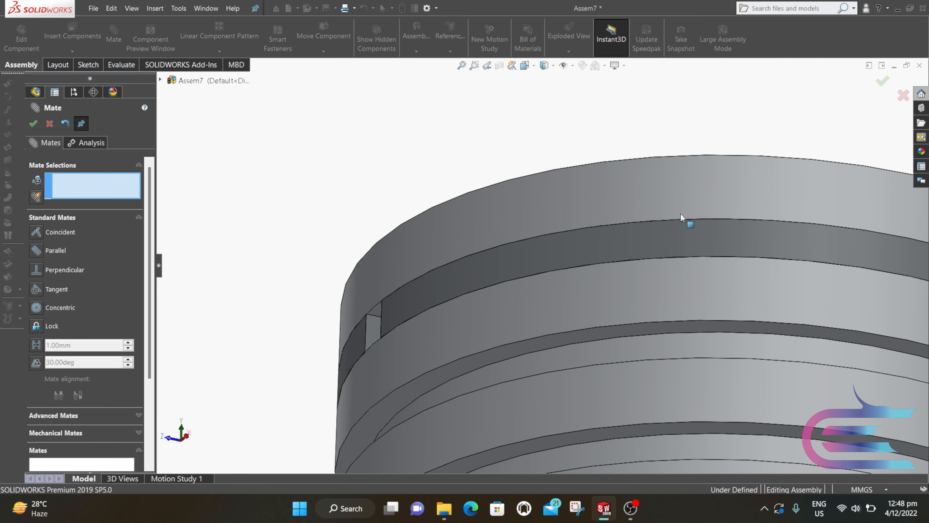
{"action": "left_click", "coordinate": [50, 124]}
Step: Copy the compression ring with its mates into the piston's second groove, referencing that groove's cylindrical face and upper wall
{"action": "left_click", "coordinate": [72, 52]}
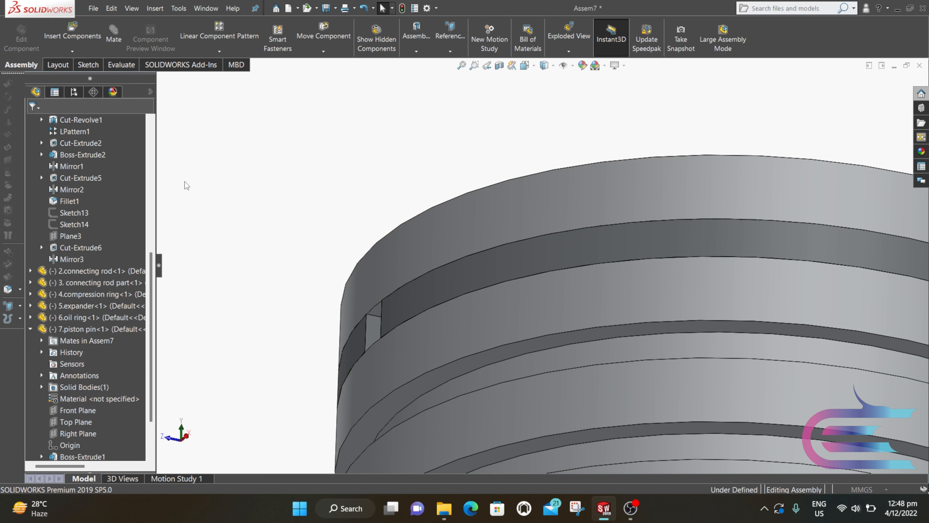
{"action": "left_click", "coordinate": [448, 283]}
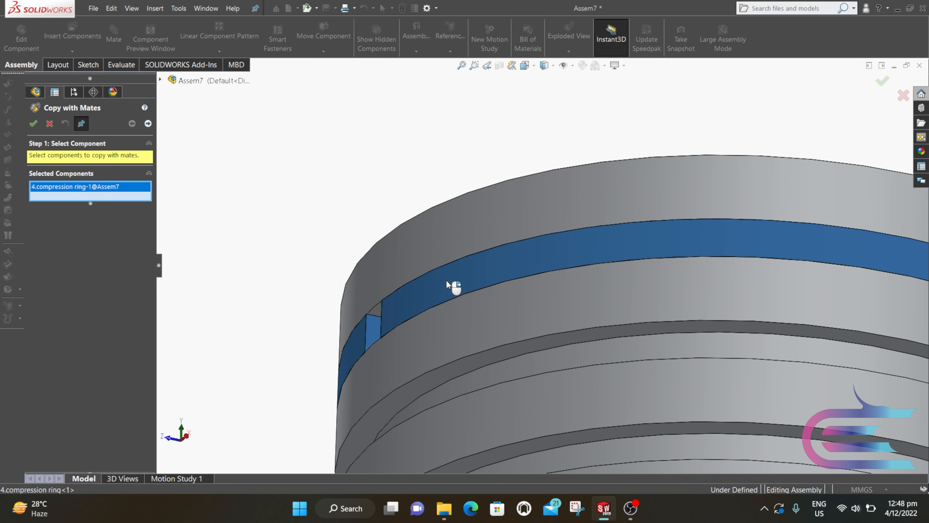
{"action": "left_click", "coordinate": [148, 123]}
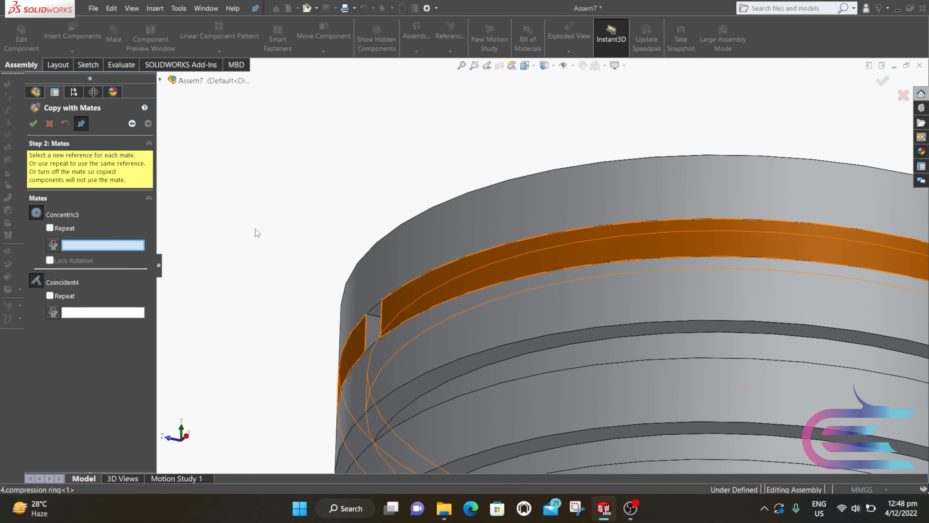
{"action": "left_click", "coordinate": [548, 364]}
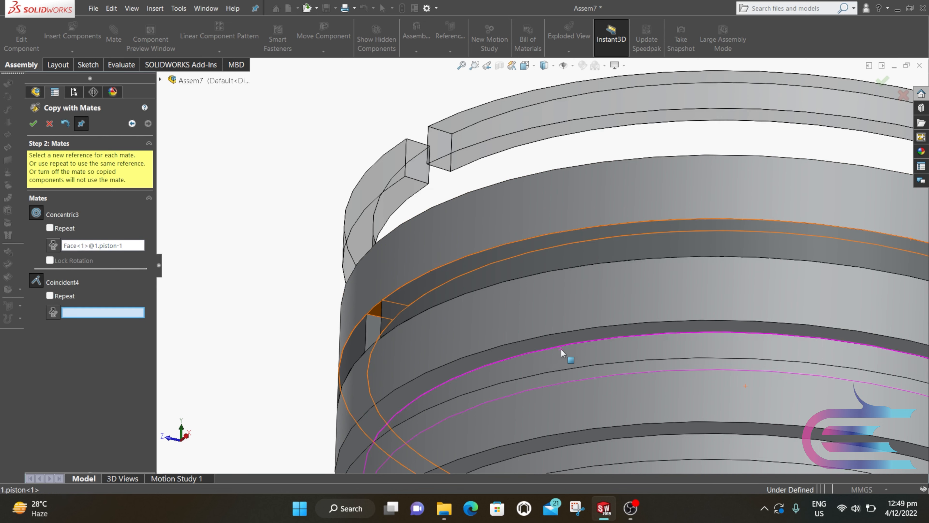
{"action": "left_click", "coordinate": [532, 345]}
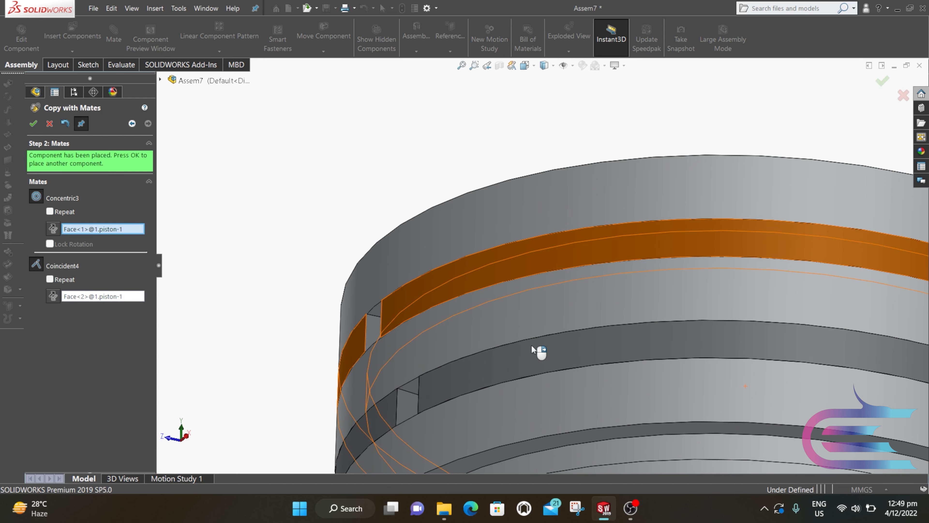
{"action": "left_click", "coordinate": [32, 124]}
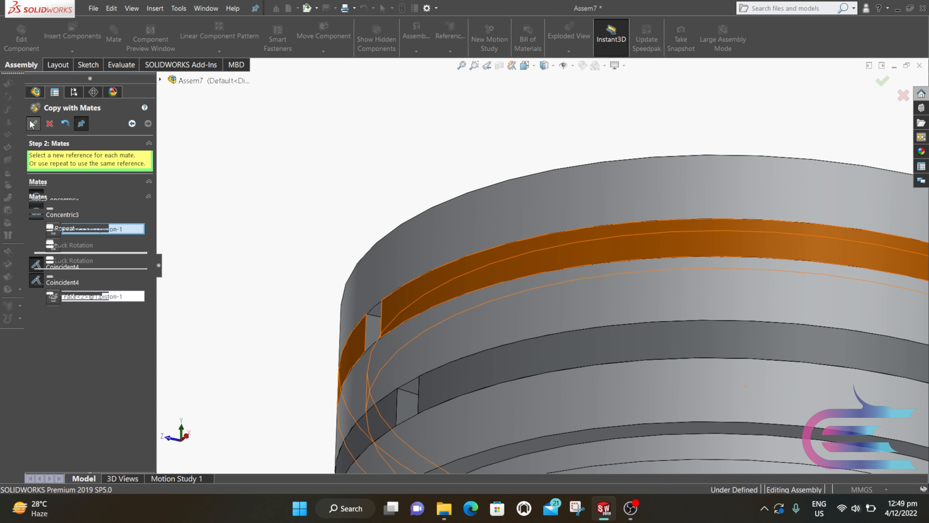
{"action": "left_click", "coordinate": [50, 124]}
Step: Mate the oil ring's outer cylindrical face concentric with the inner cylindrical face of the piston's lowest groove
{"action": "scroll", "coordinate": [461, 263], "scroll_direction": "up", "scroll_amount": 5}
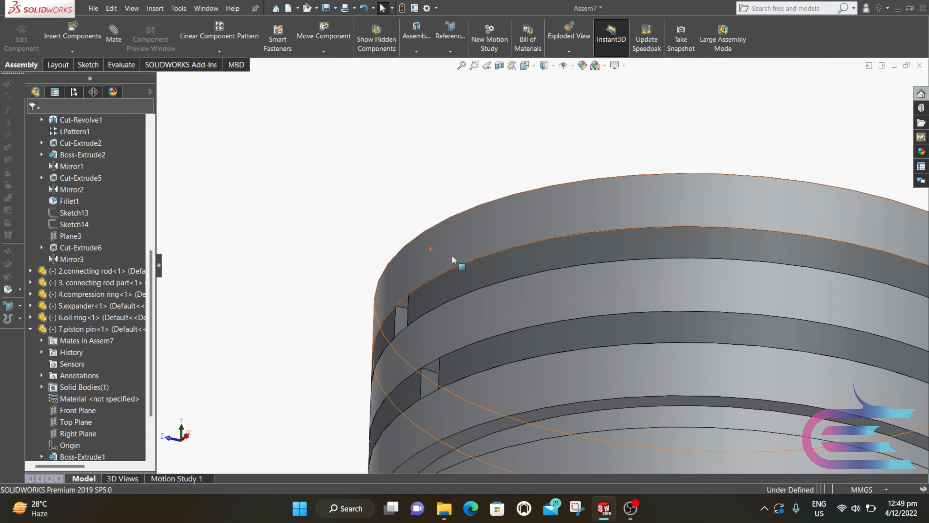
{"action": "scroll", "coordinate": [485, 270], "scroll_direction": "up", "scroll_amount": 6}
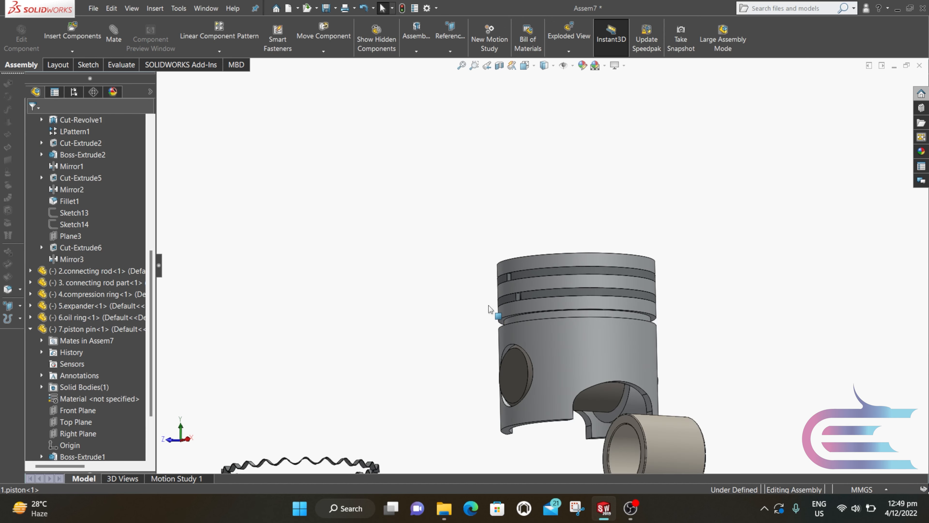
{"action": "scroll", "coordinate": [407, 391], "scroll_direction": "down", "scroll_amount": 8}
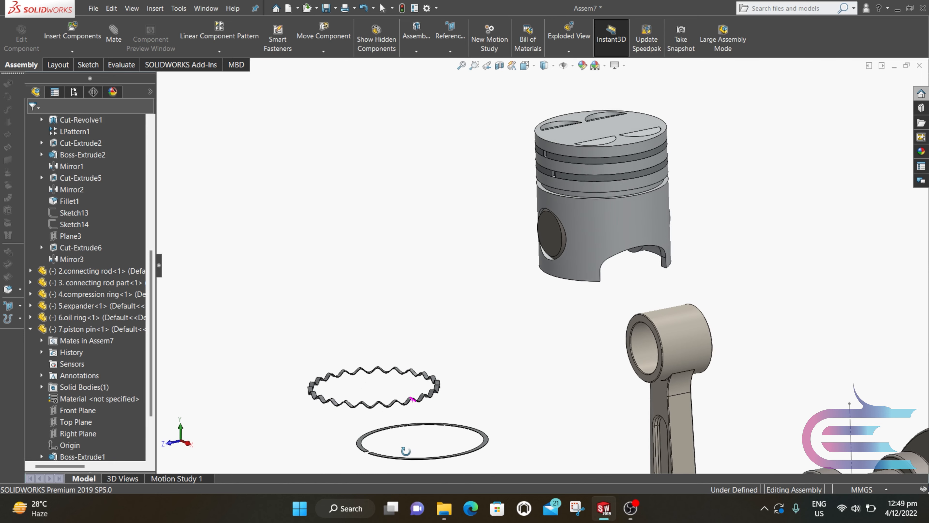
{"action": "scroll", "coordinate": [423, 382], "scroll_direction": "down", "scroll_amount": 3}
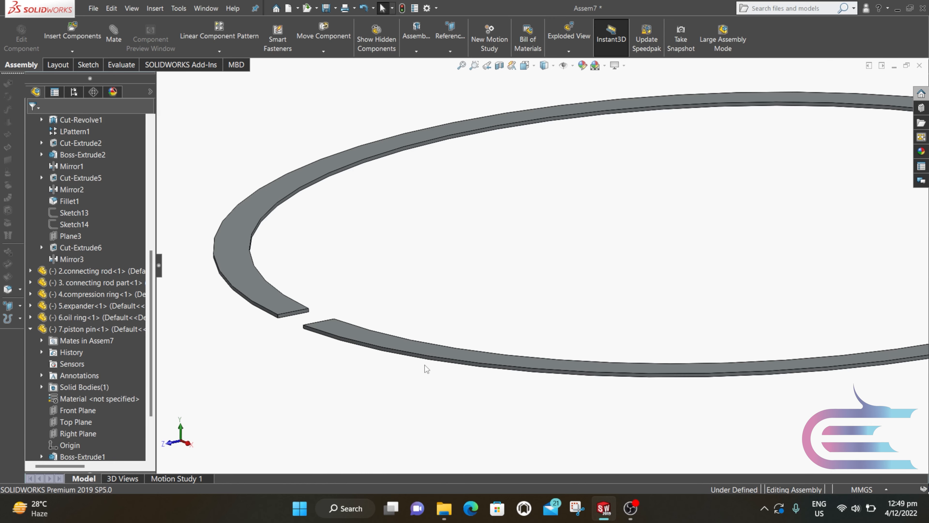
{"action": "scroll", "coordinate": [431, 368], "scroll_direction": "down", "scroll_amount": 5}
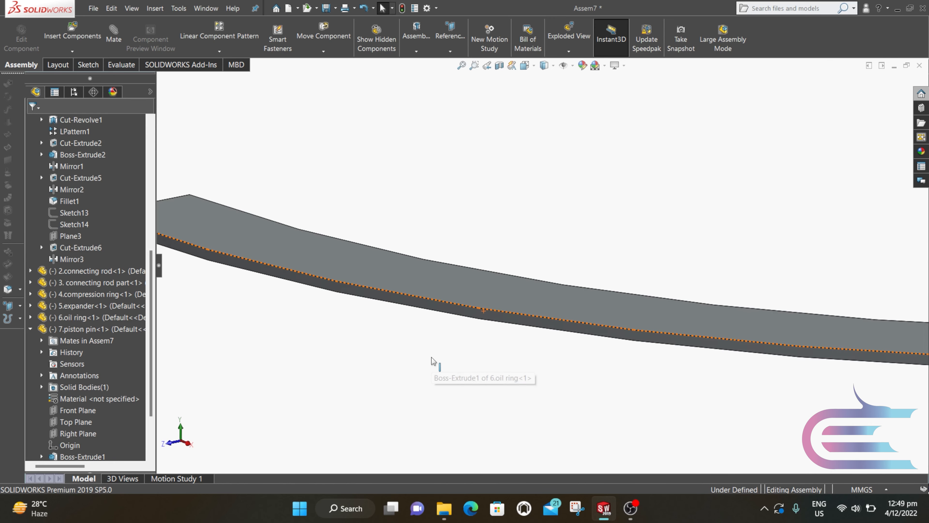
{"action": "left_click", "coordinate": [465, 312]}
{"action": "scroll", "coordinate": [466, 312], "scroll_direction": "up", "scroll_amount": 10}
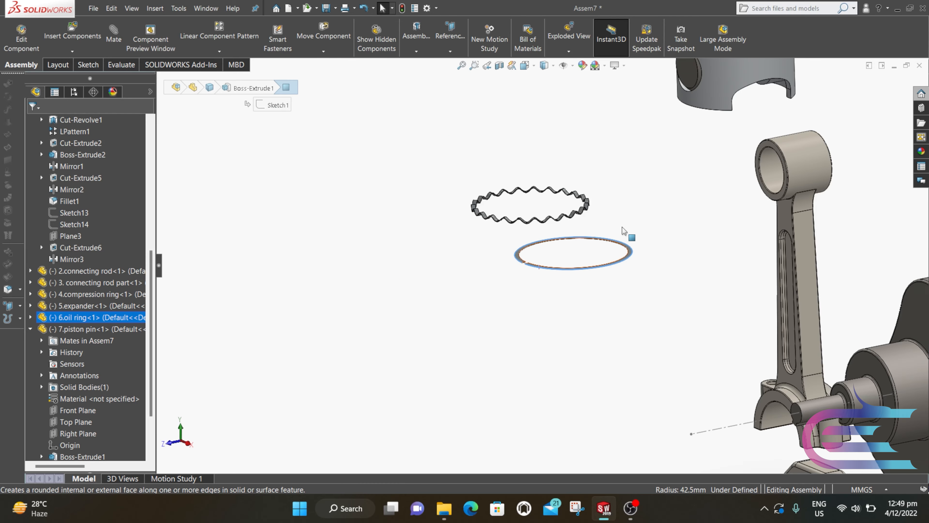
{"action": "scroll", "coordinate": [650, 207], "scroll_direction": "up", "scroll_amount": 4}
{"action": "scroll", "coordinate": [655, 181], "scroll_direction": "down", "scroll_amount": 7}
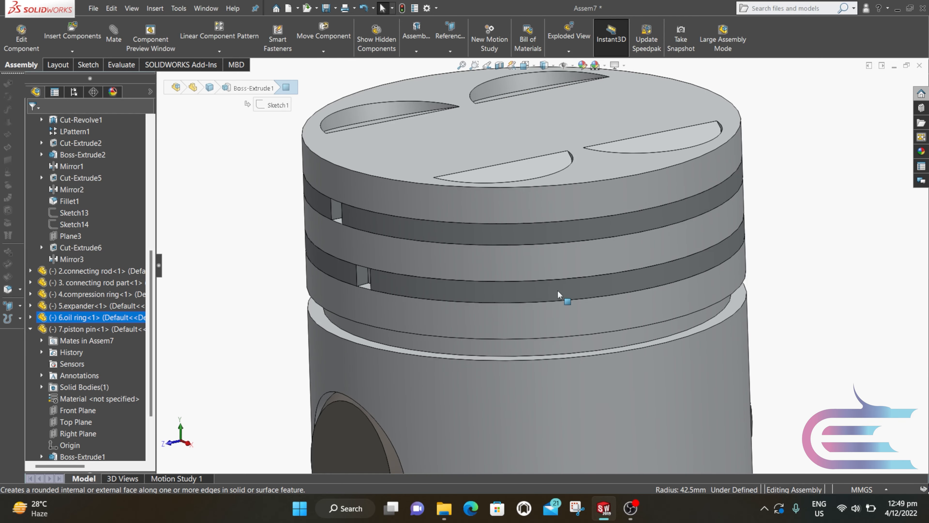
{"action": "left_click", "coordinate": [515, 347]}
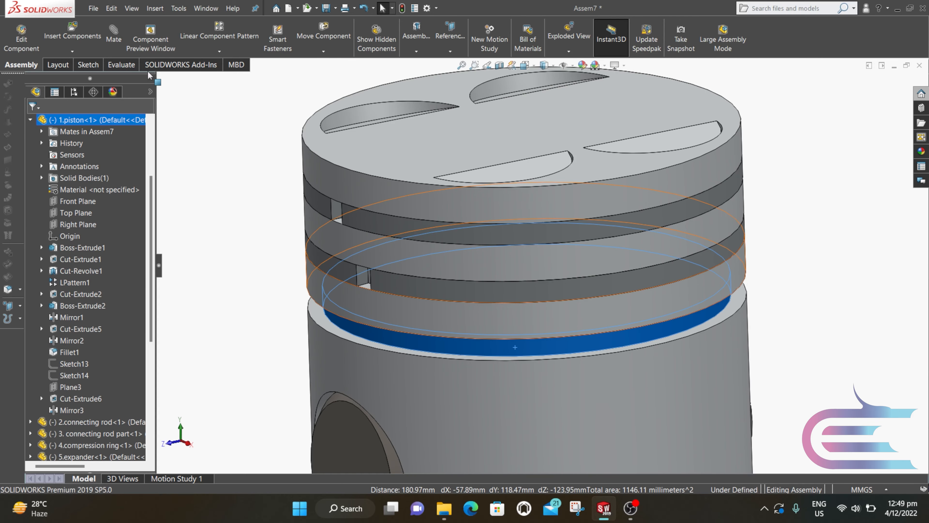
{"action": "left_click", "coordinate": [113, 38]}
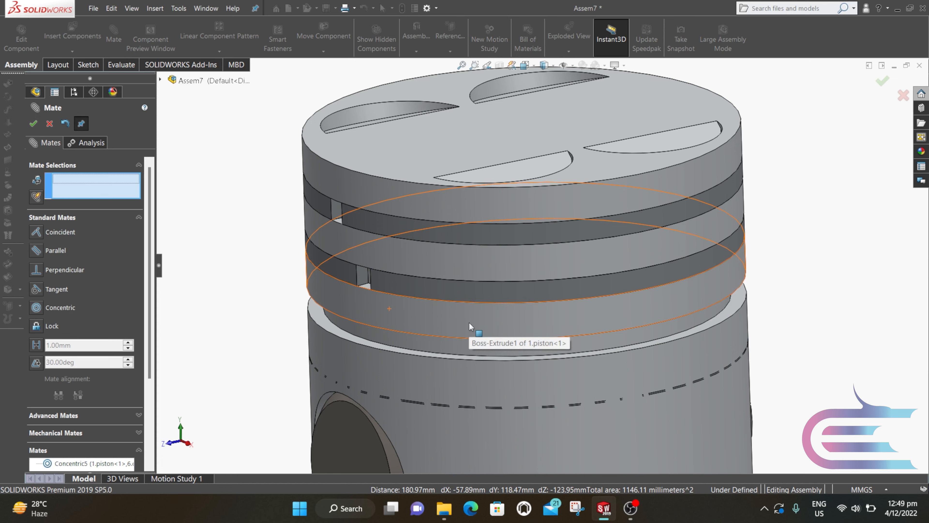
Step: Mate the oil ring's upper face coincident with the upper wall of the piston's lowest groove, and finish mating
{"action": "left_click_drag", "start_coordinate": [478, 318], "coordinate": [464, 404]}
{"action": "scroll", "coordinate": [463, 403], "scroll_direction": "down", "scroll_amount": 5}
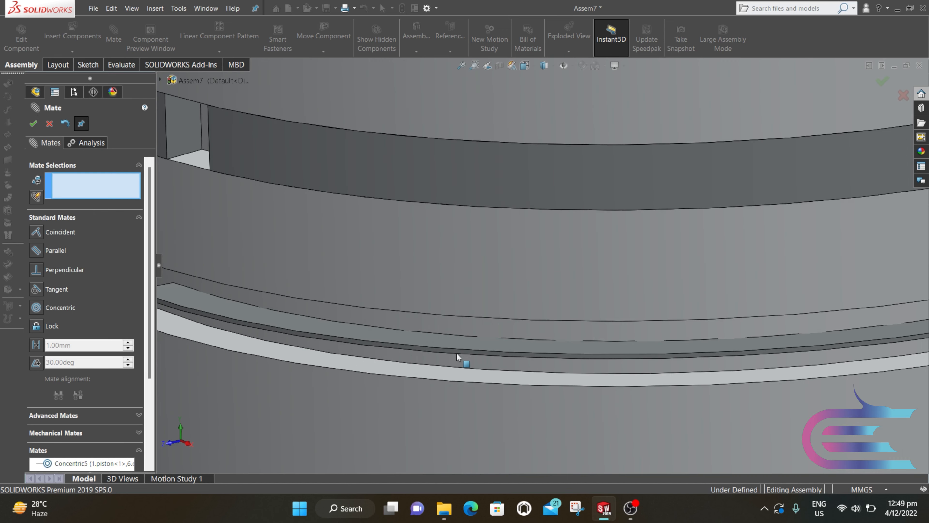
{"action": "left_click", "coordinate": [452, 339]}
{"action": "middle_click_drag", "start_coordinate": [451, 322], "coordinate": [446, 252]}
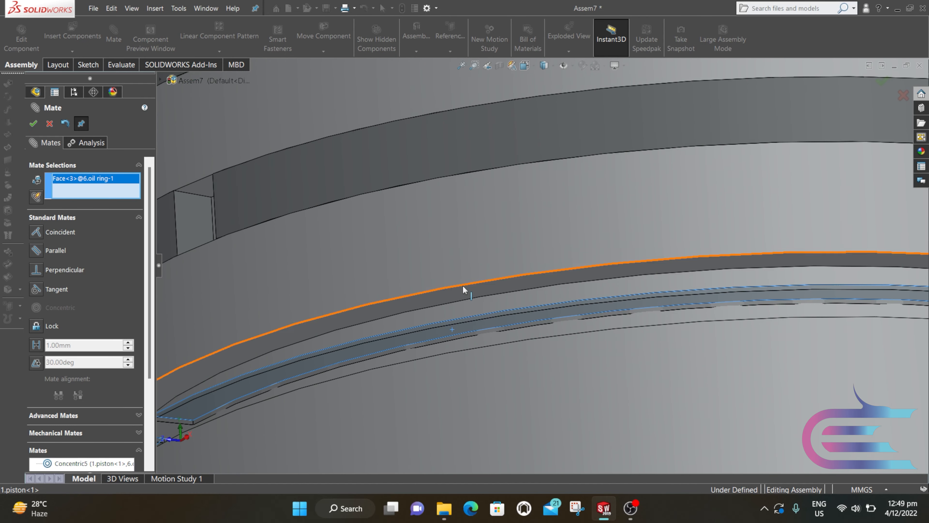
{"action": "left_click", "coordinate": [449, 294]}
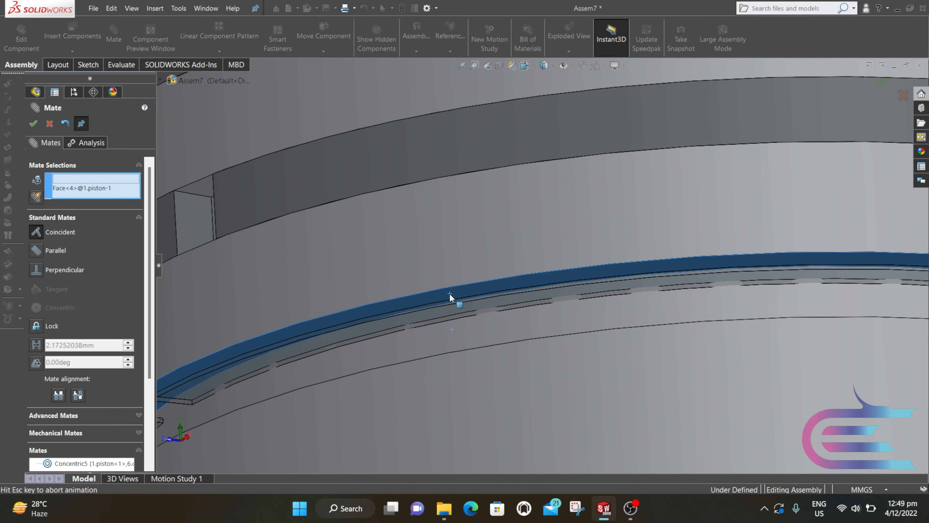
{"action": "left_click", "coordinate": [34, 127]}
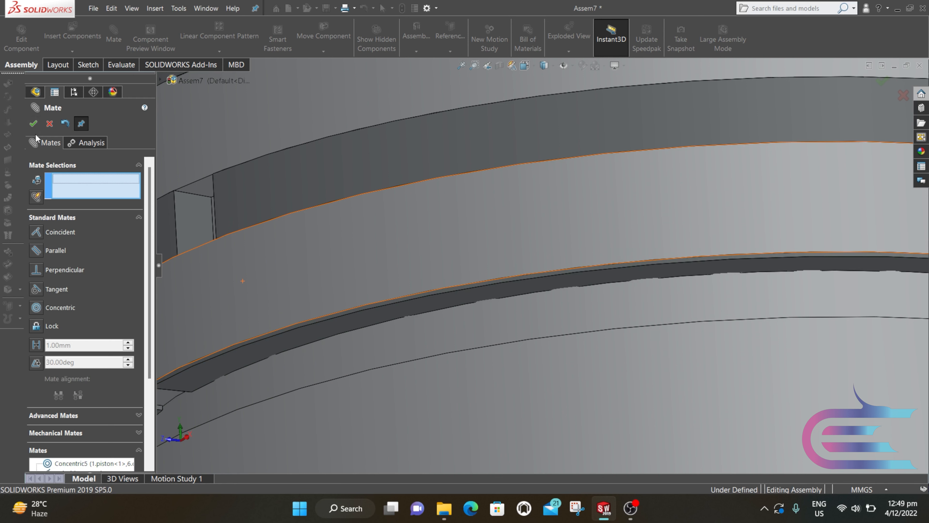
{"action": "left_click", "coordinate": [51, 124]}
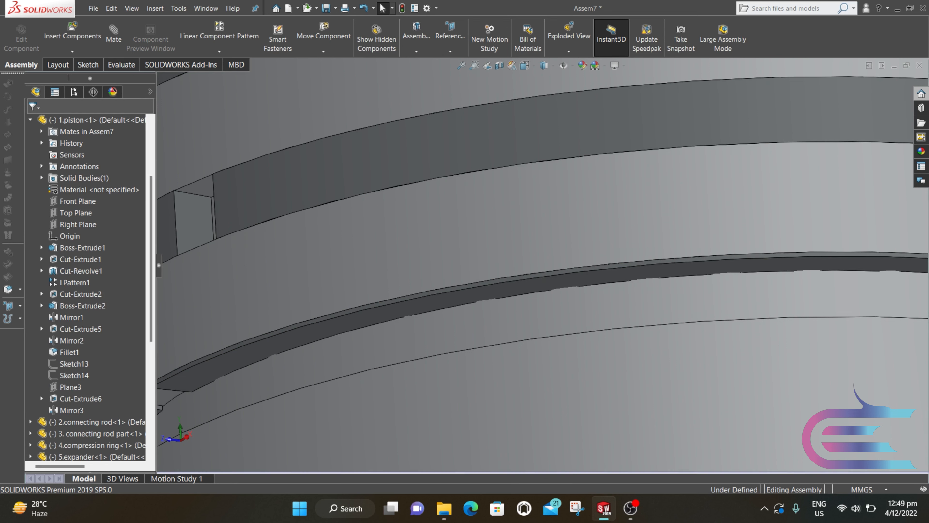
Step: Copy the oil ring with its mates onto the lower wall of the piston's lowest groove, concentric with that groove's cylindrical face
{"action": "left_click", "coordinate": [72, 51]}
{"action": "left_click", "coordinate": [81, 100]}
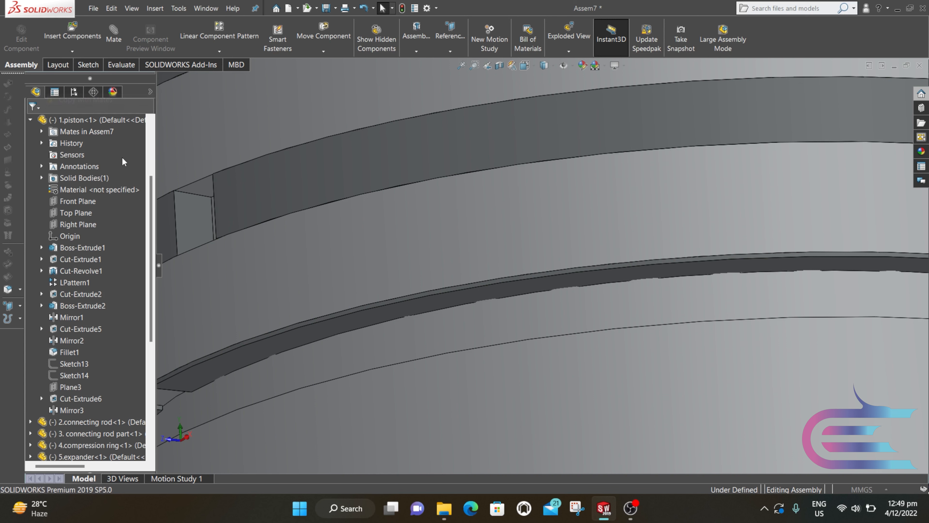
{"action": "left_click", "coordinate": [343, 331]}
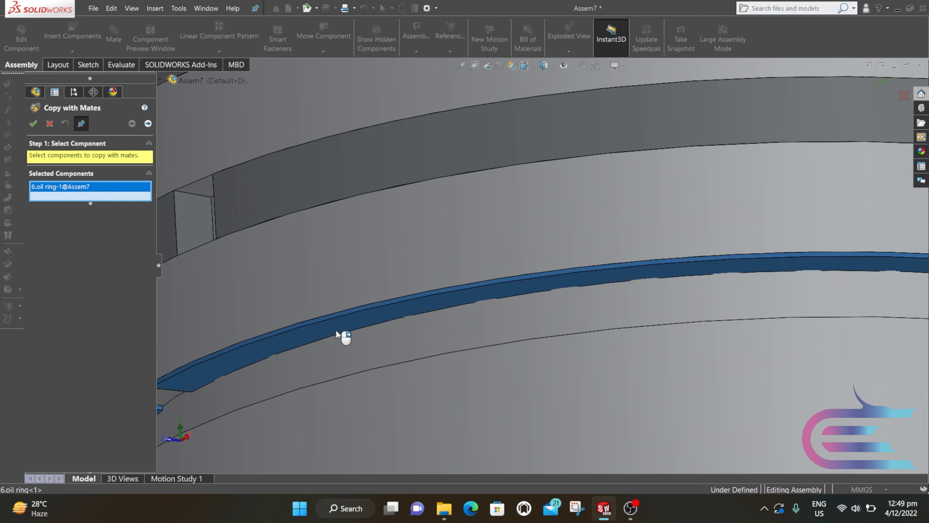
{"action": "left_click", "coordinate": [147, 123]}
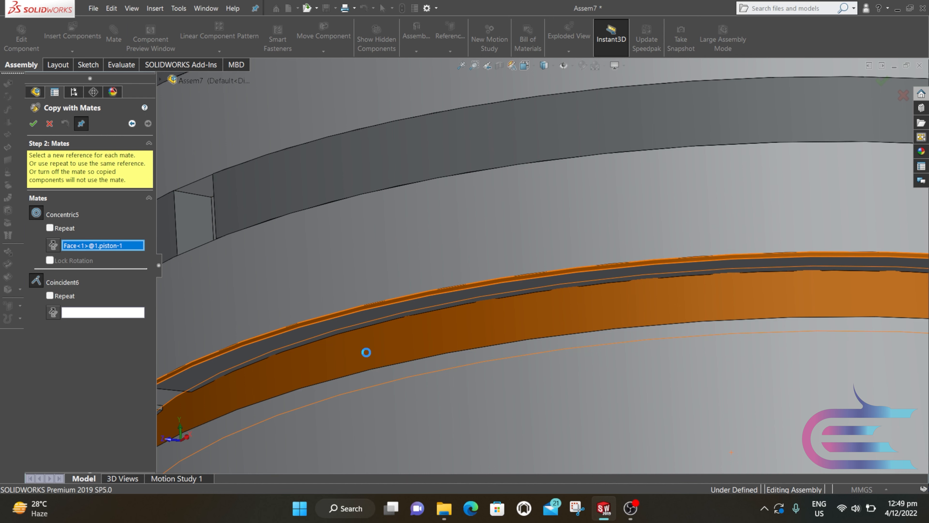
{"action": "middle_click_drag", "start_coordinate": [367, 355], "coordinate": [332, 326]}
{"action": "left_click", "coordinate": [334, 323]}
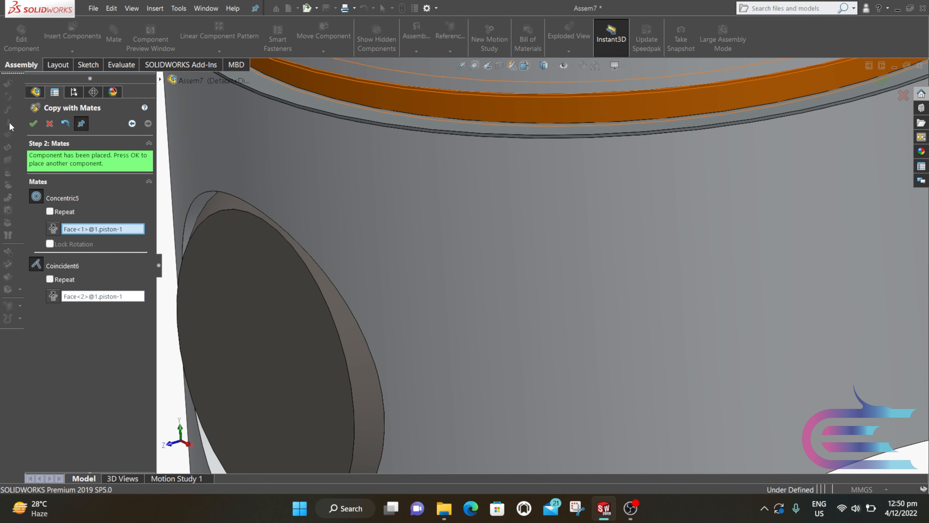
{"action": "left_click", "coordinate": [33, 124]}
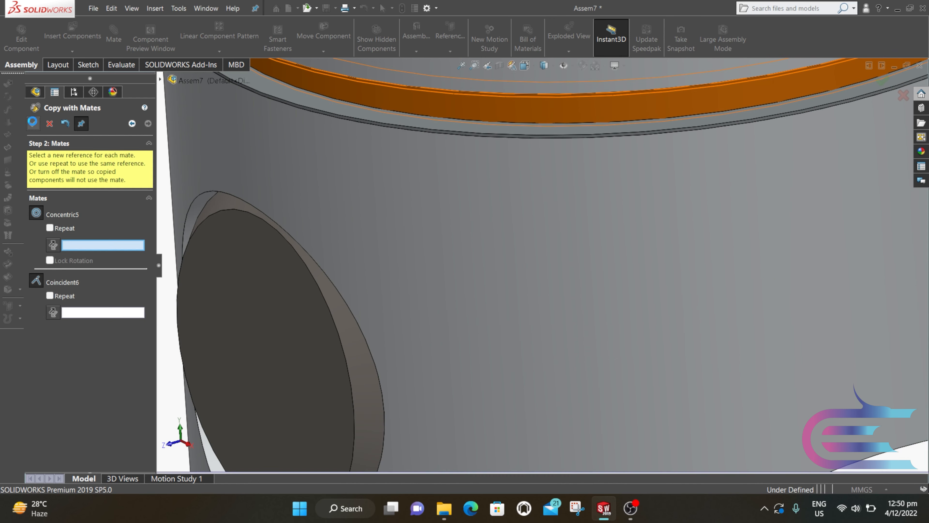
{"action": "key", "text": "Escape"}
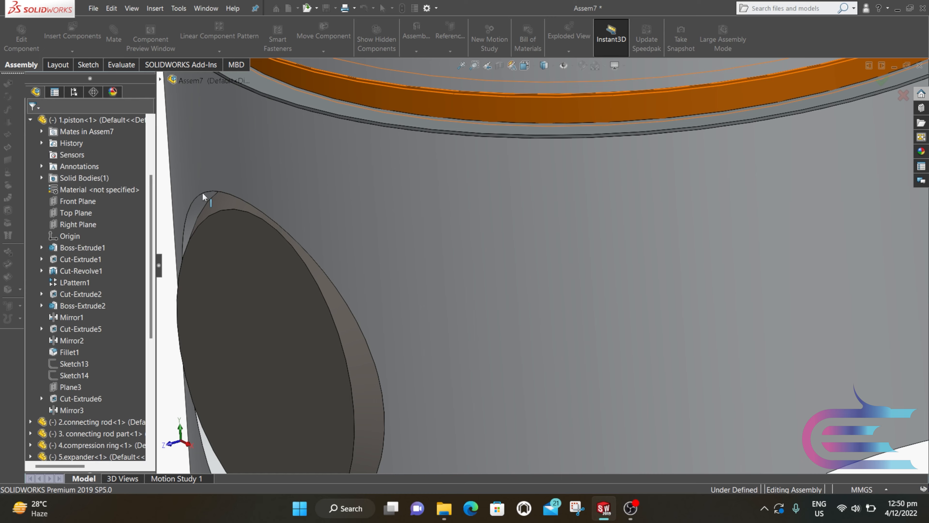
Step: Mate the expander's cylindrical face concentric with the inner cylindrical face of the piston's lowest groove
{"action": "scroll", "coordinate": [283, 266], "scroll_direction": "up", "scroll_amount": 3}
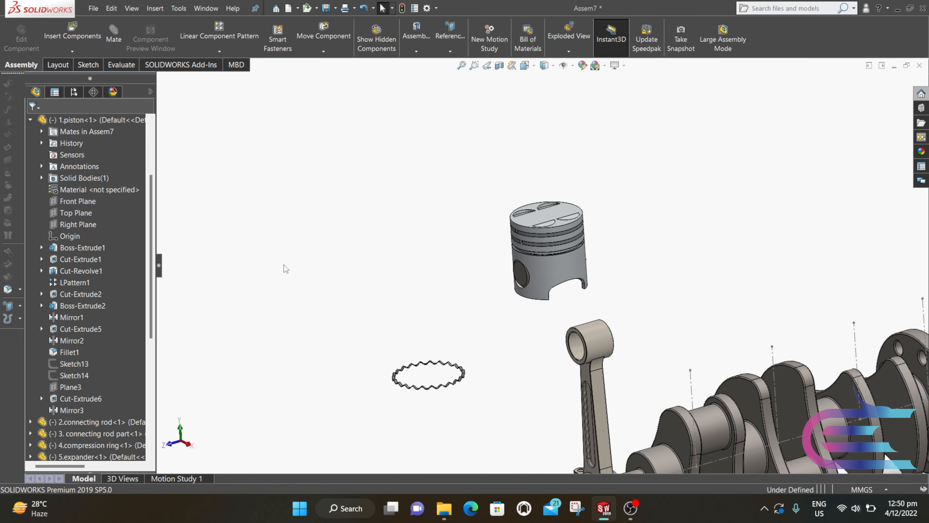
{"action": "scroll", "coordinate": [415, 387], "scroll_direction": "down", "scroll_amount": 10}
{"action": "scroll", "coordinate": [470, 351], "scroll_direction": "down", "scroll_amount": 3}
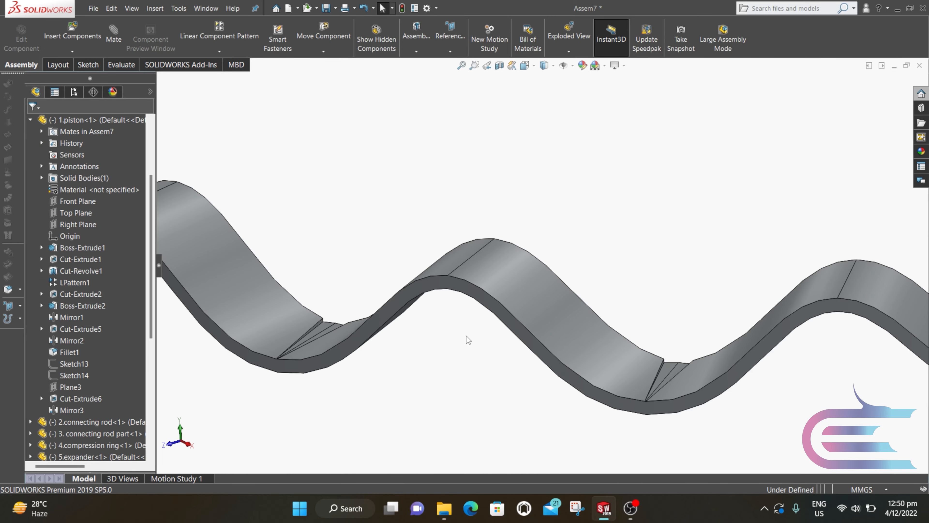
{"action": "left_click", "coordinate": [455, 293]}
{"action": "scroll", "coordinate": [527, 291], "scroll_direction": "up", "scroll_amount": 6}
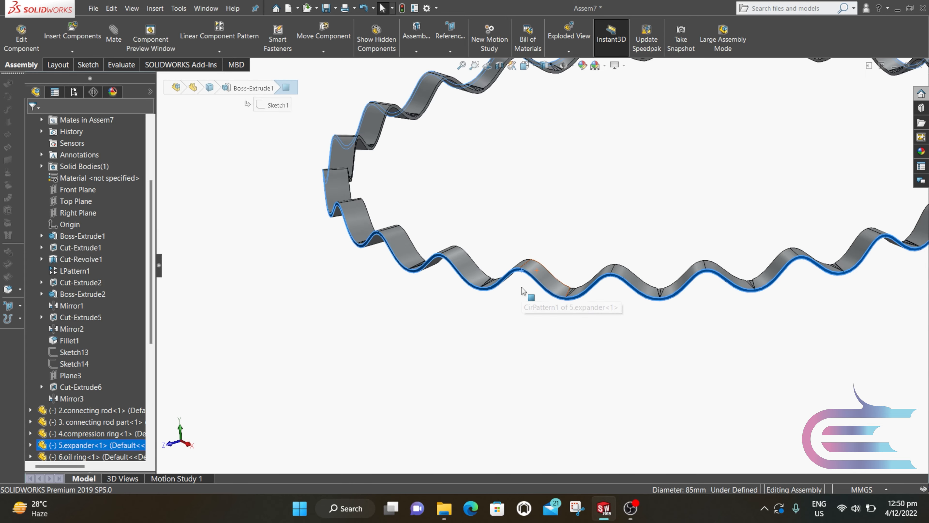
{"action": "scroll", "coordinate": [525, 290], "scroll_direction": "up", "scroll_amount": 4}
{"action": "scroll", "coordinate": [635, 157], "scroll_direction": "down", "scroll_amount": 4}
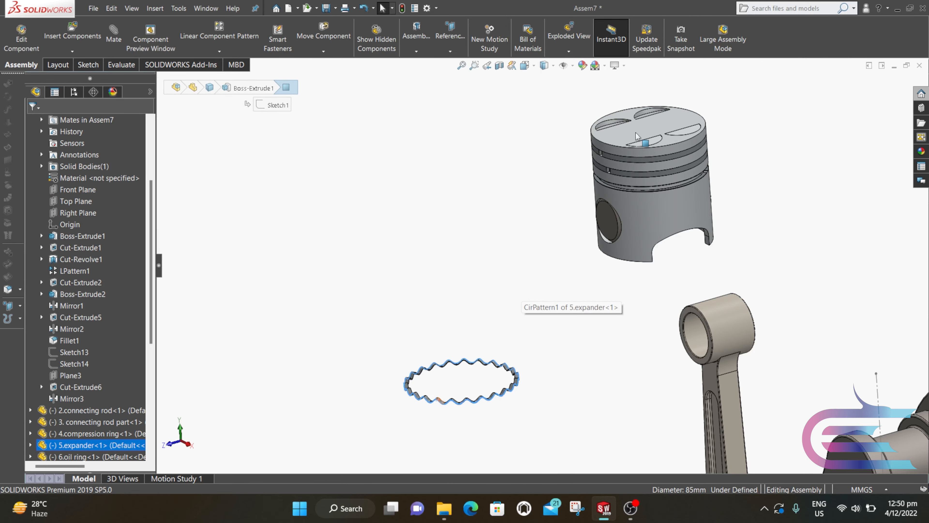
{"action": "scroll", "coordinate": [642, 198], "scroll_direction": "down", "scroll_amount": 4}
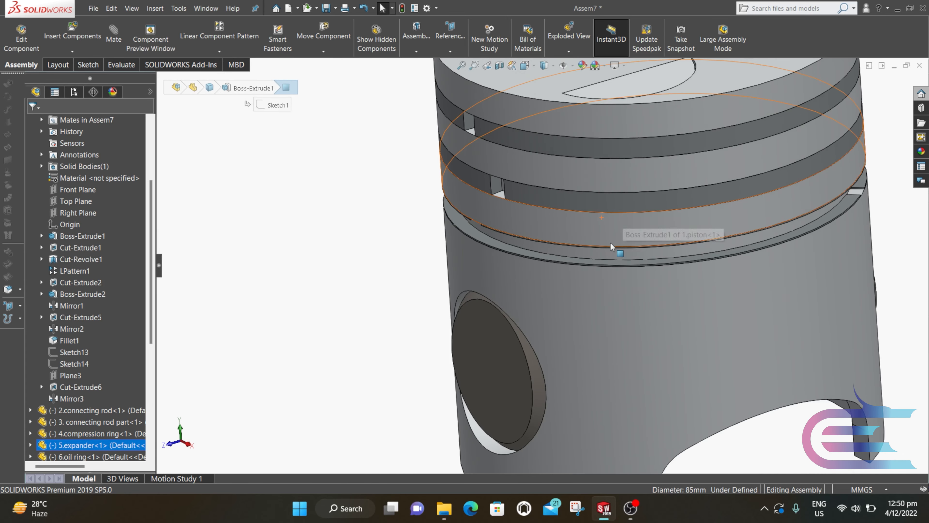
{"action": "left_click", "coordinate": [600, 255], "text": "ctrl"}
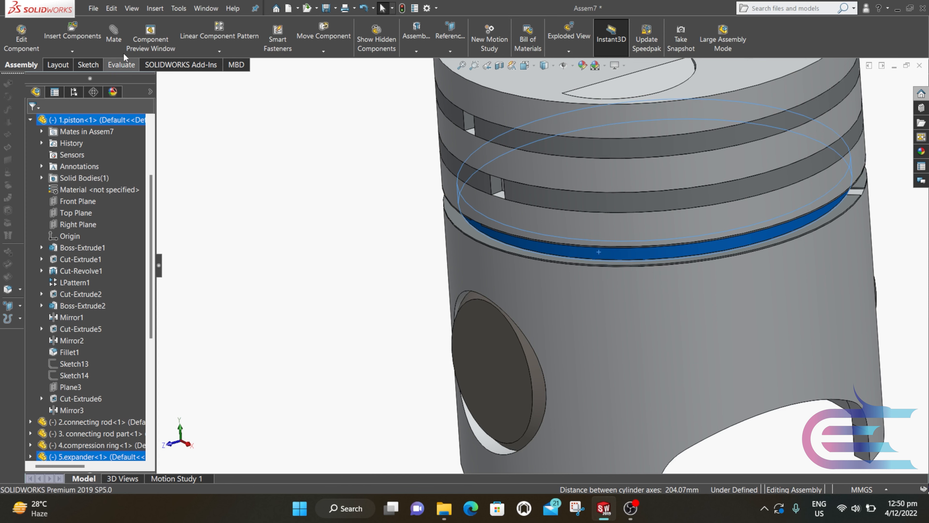
{"action": "left_click", "coordinate": [113, 38]}
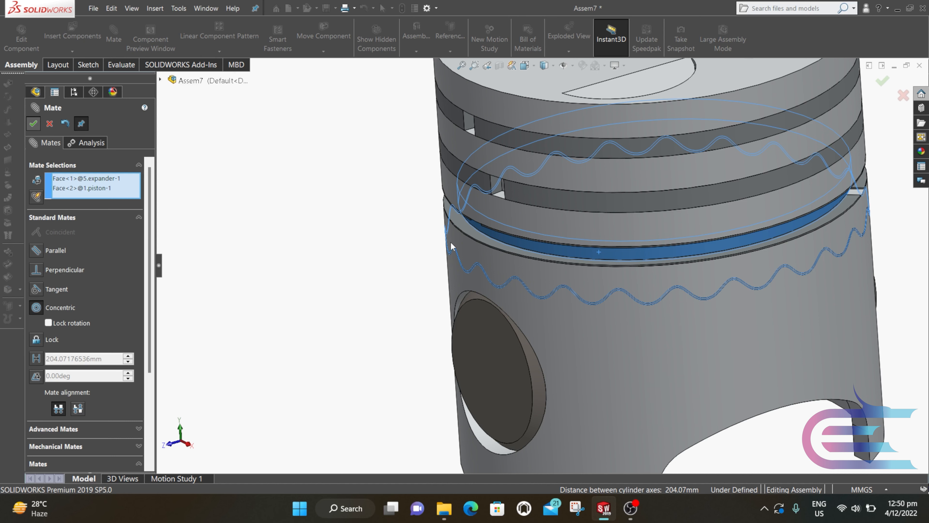
{"action": "key", "text": "Return"}
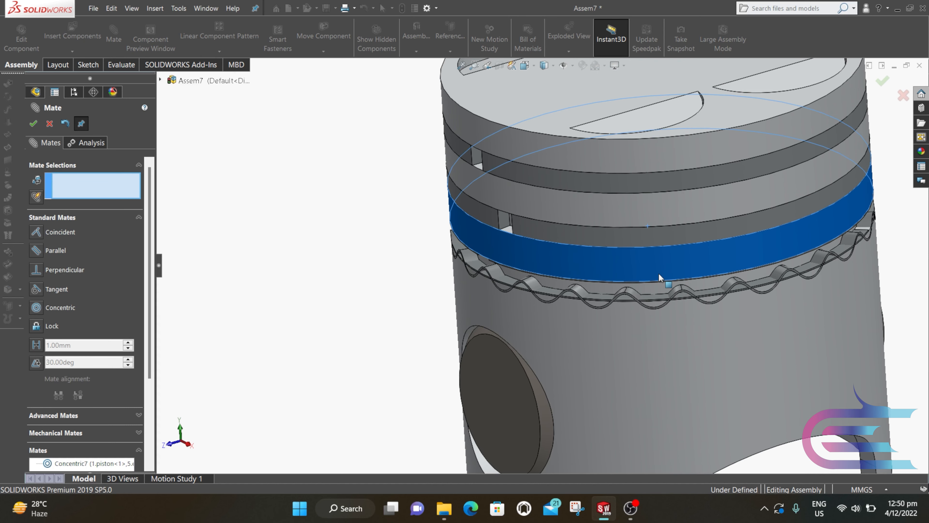
{"action": "scroll", "coordinate": [659, 277], "scroll_direction": "down", "scroll_amount": 5}
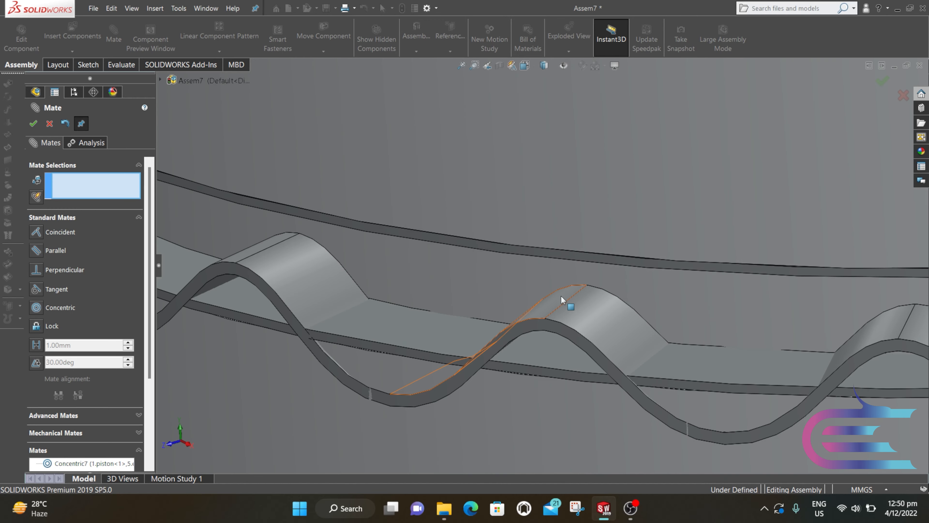
Step: Mate an edge on the expander's wave crest coincident with the lower face of the upper oil ring, and finish mating
{"action": "left_click", "coordinate": [556, 311]}
{"action": "middle_click_drag", "start_coordinate": [556, 310], "coordinate": [560, 284]}
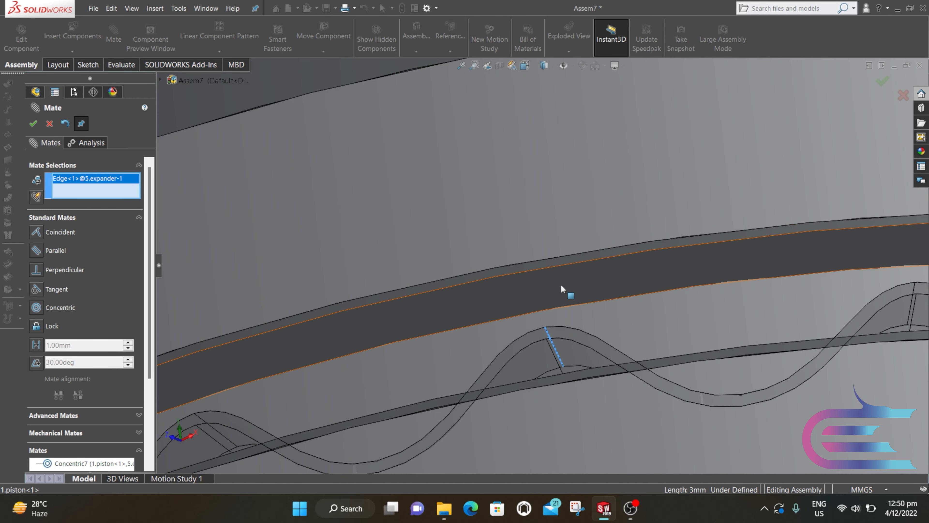
{"action": "left_click", "coordinate": [549, 292]}
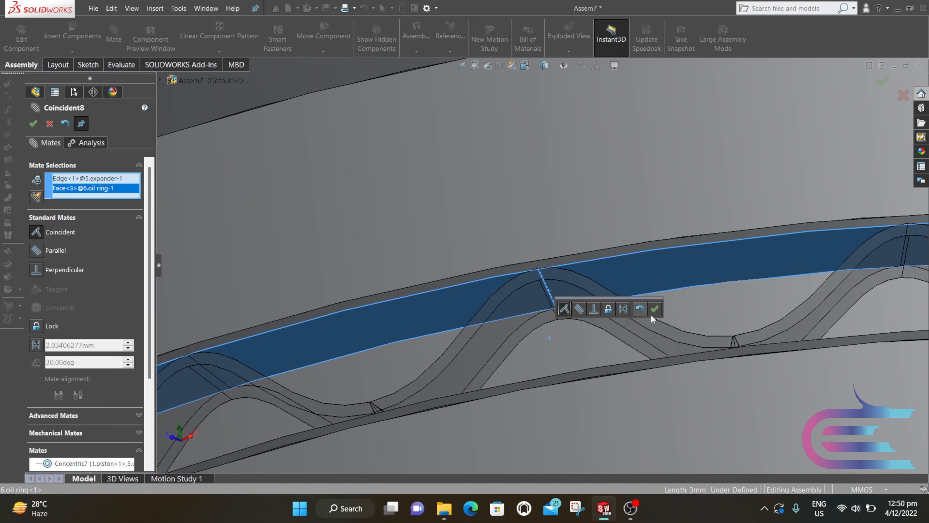
{"action": "left_click", "coordinate": [655, 310]}
{"action": "scroll", "coordinate": [570, 274], "scroll_direction": "up", "scroll_amount": 6}
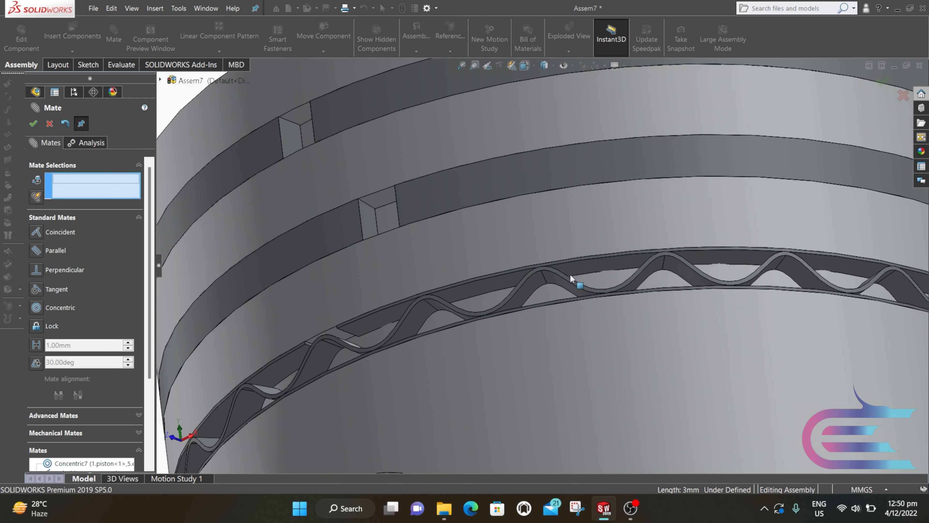
{"action": "scroll", "coordinate": [566, 269], "scroll_direction": "up", "scroll_amount": 5}
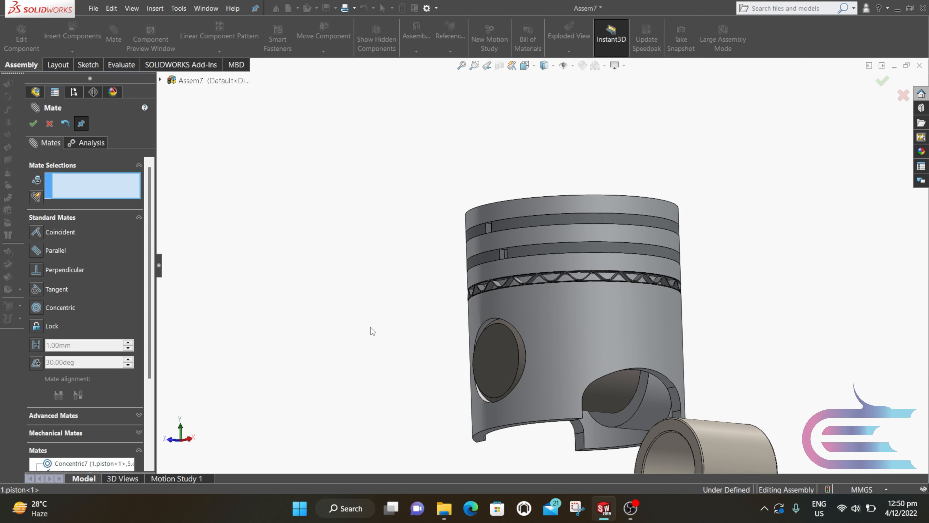
{"action": "scroll", "coordinate": [474, 323], "scroll_direction": "up", "scroll_amount": 4}
{"action": "middle_click_drag", "start_coordinate": [561, 368], "coordinate": [563, 421]}
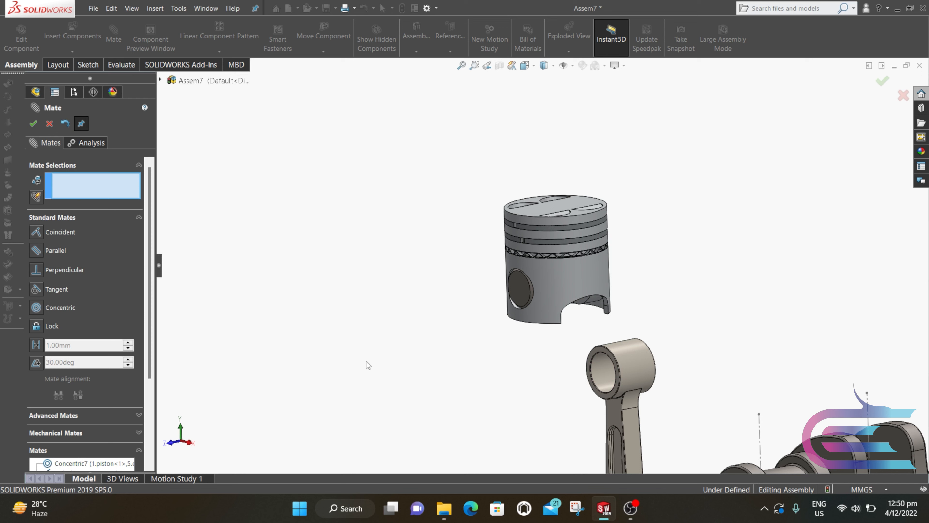
{"action": "left_click", "coordinate": [50, 124]}
Step: Mate the Front Plane of the piston coincident with the Front Plane of the connecting rod
{"action": "mouse_move", "coordinate": [411, 311]}
{"action": "middle_mouse_down"}
{"action": "mouse_move", "coordinate": [388, 301]}
{"action": "mouse_move", "coordinate": [400, 312]}
{"action": "middle_mouse_up"}
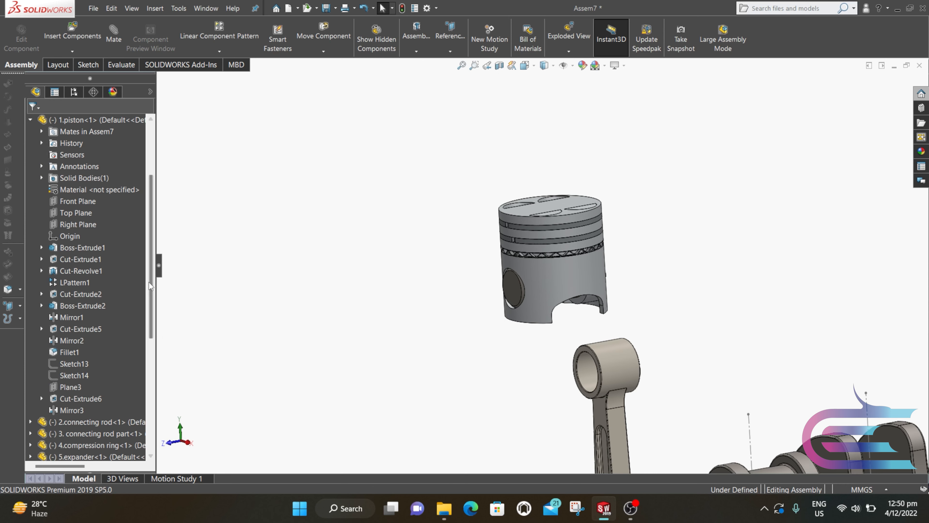
{"action": "scroll", "coordinate": [151, 284], "scroll_direction": "up", "scroll_amount": 3}
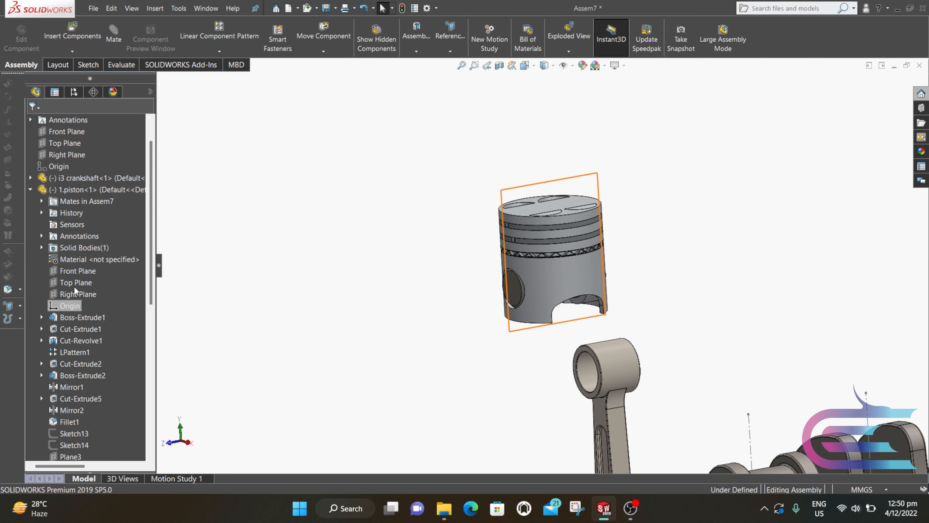
{"action": "left_click", "coordinate": [73, 271]}
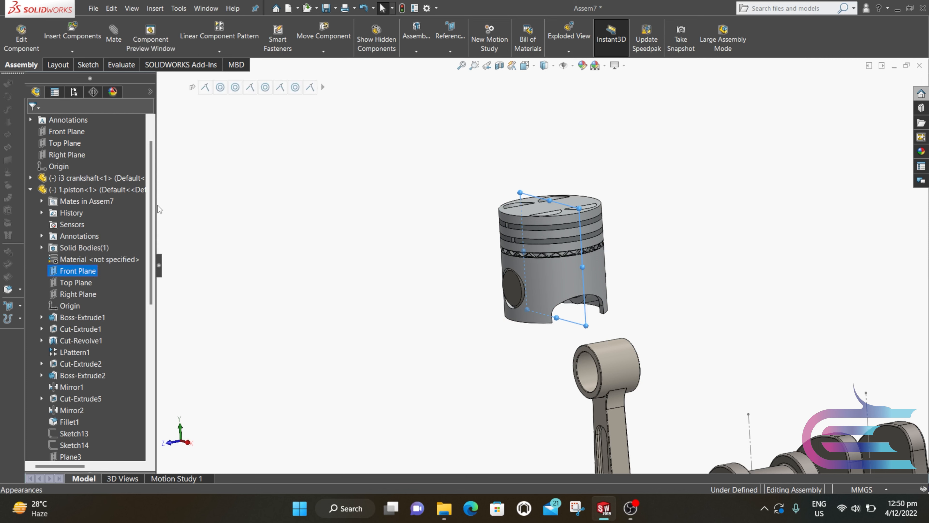
{"action": "left_click_drag", "start_coordinate": [153, 204], "coordinate": [159, 307]}
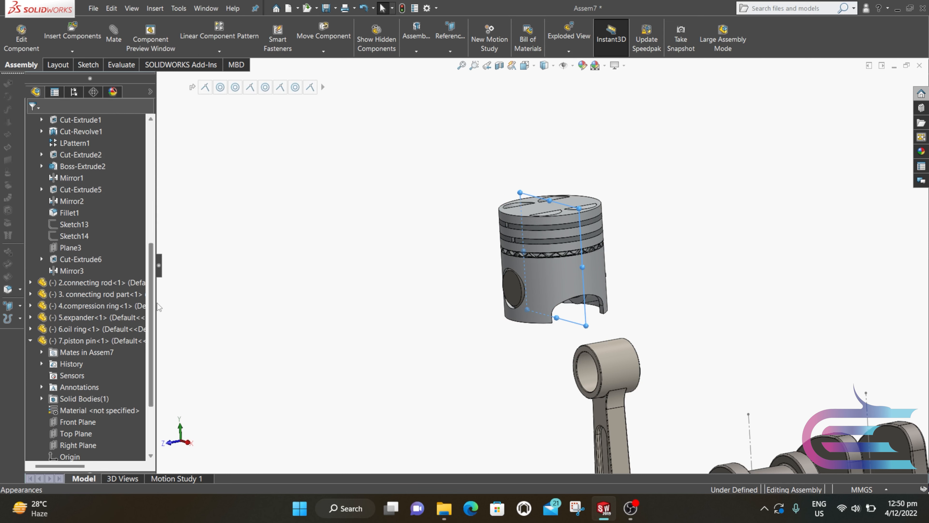
{"action": "left_click", "coordinate": [30, 282]}
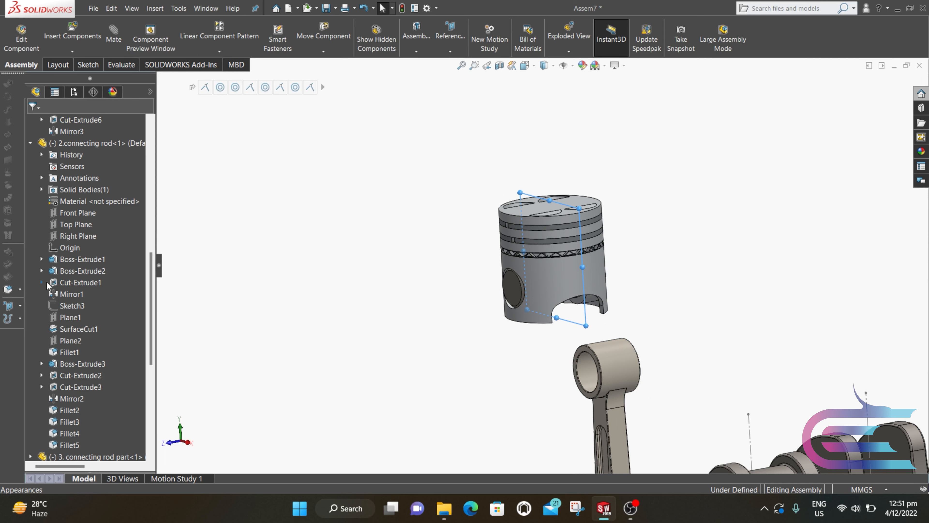
{"action": "left_click", "coordinate": [84, 212]}
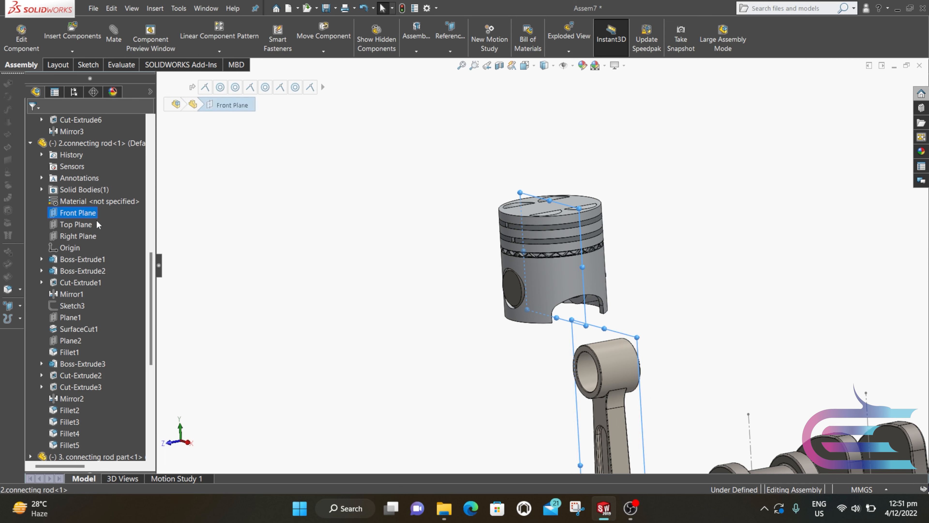
{"action": "left_click", "coordinate": [115, 41]}
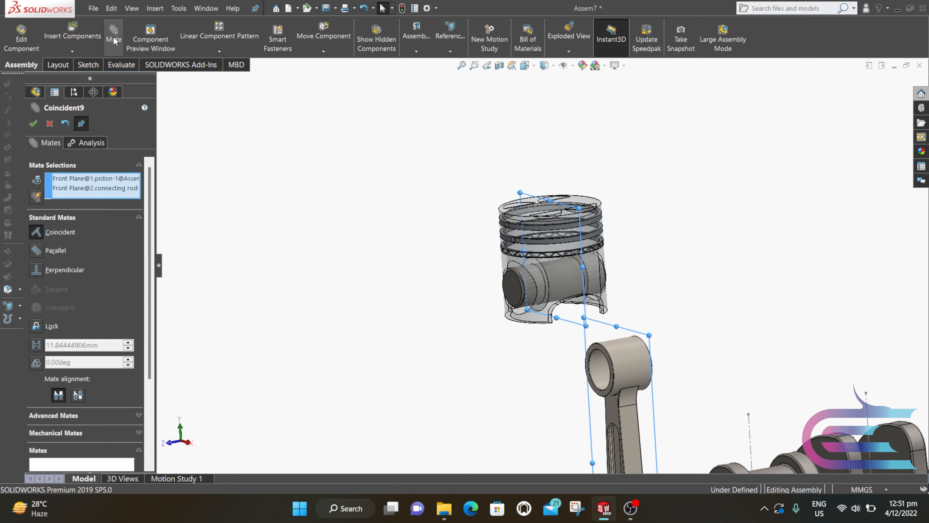
{"action": "left_click", "coordinate": [34, 123]}
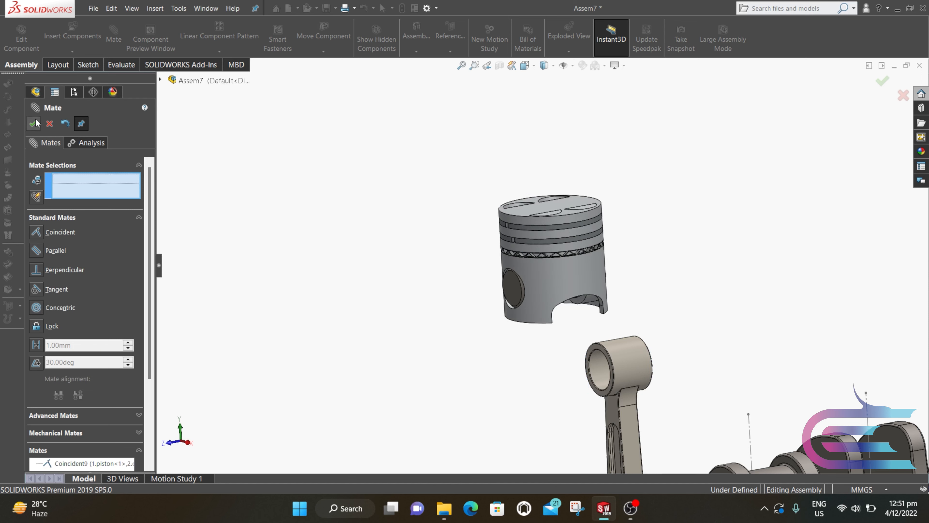
Step: Mate the inner face of the connecting rod's small end concentric with the piston pin's cylindrical face, and finish mating
{"action": "left_click", "coordinate": [599, 366]}
{"action": "scroll", "coordinate": [556, 275], "scroll_direction": "down", "scroll_amount": 4}
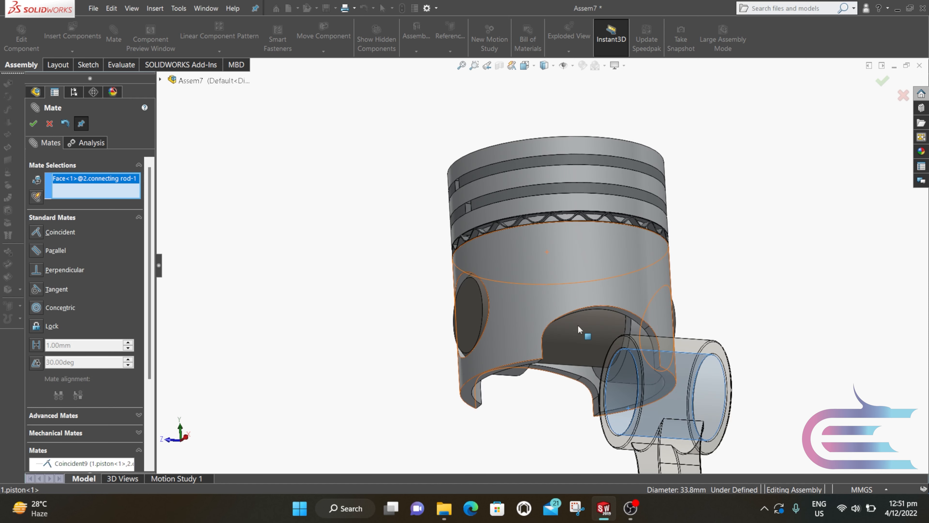
{"action": "left_click", "coordinate": [572, 334]}
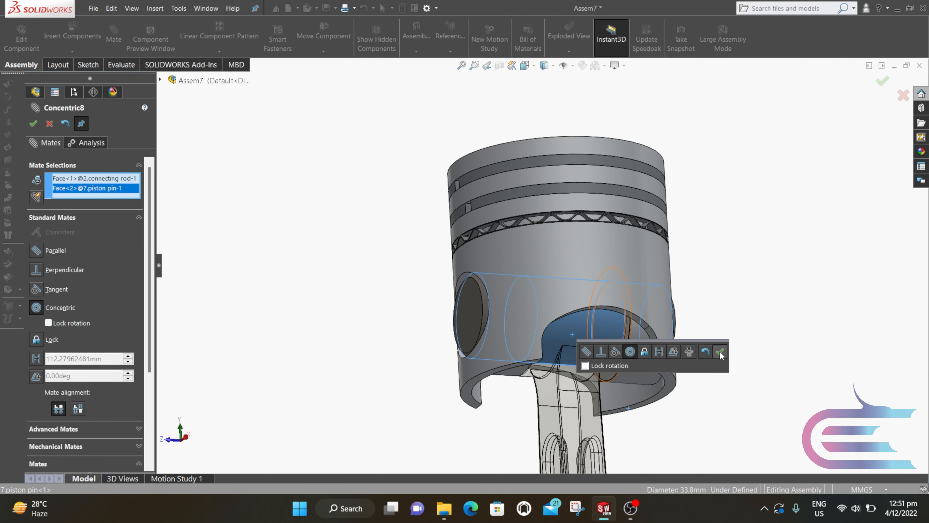
{"action": "left_click", "coordinate": [720, 352]}
{"action": "key", "text": "z"}
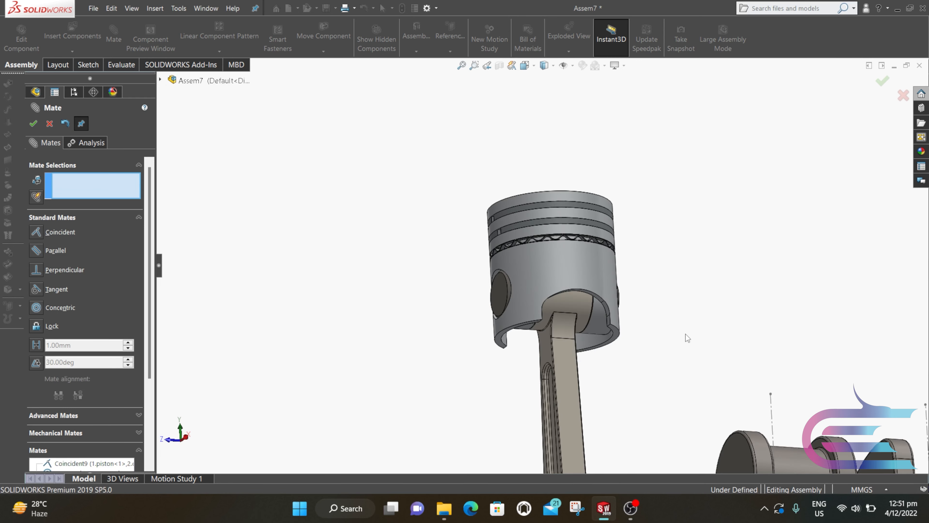
{"action": "key", "text": "z"}
{"action": "key", "text": "z"}
{"action": "key", "text": "z"}
{"action": "key", "text": "z"}
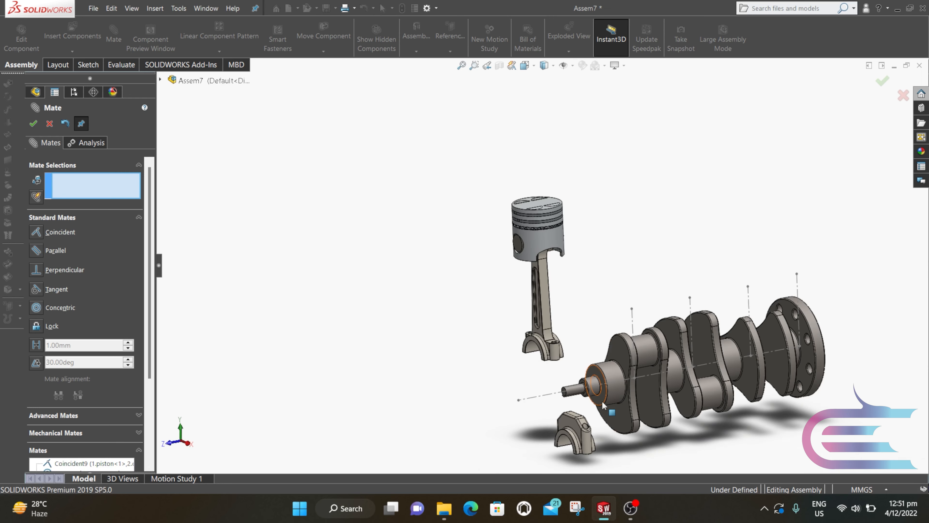
{"action": "scroll", "coordinate": [607, 440], "scroll_direction": "down", "scroll_amount": 3}
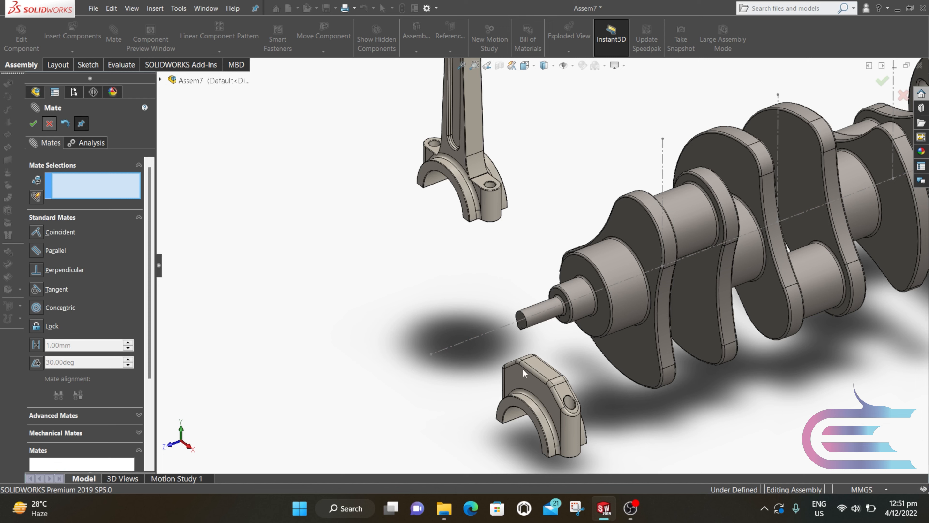
{"action": "key", "text": "Escape"}
Step: Rotate the connecting rod part with the move triad so its half-round opening faces up towards the connecting rod
{"action": "left_click", "coordinate": [518, 378]}
{"action": "right_click", "coordinate": [518, 377]}
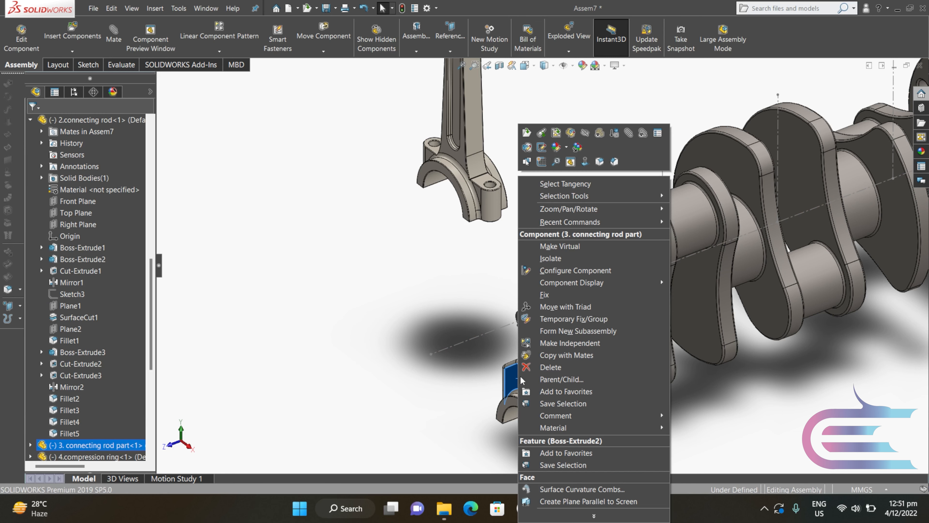
{"action": "left_click", "coordinate": [541, 307]}
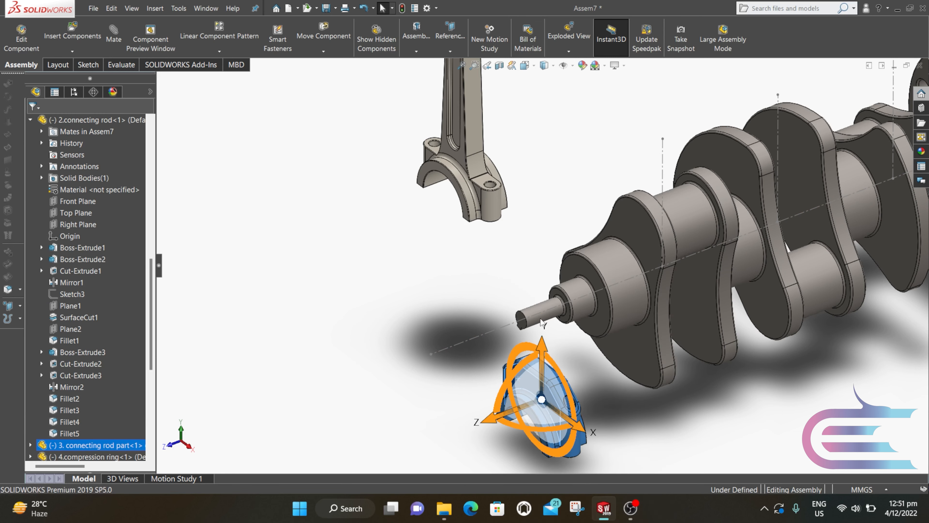
{"action": "left_click_drag", "start_coordinate": [501, 417], "coordinate": [494, 472]}
{"action": "left_click", "coordinate": [379, 346]}
Step: Mate the connecting rod part's flat joint face coincident with the matching flat face at the connecting rod's big end
{"action": "scroll", "coordinate": [553, 353], "scroll_direction": "down", "scroll_amount": 1}
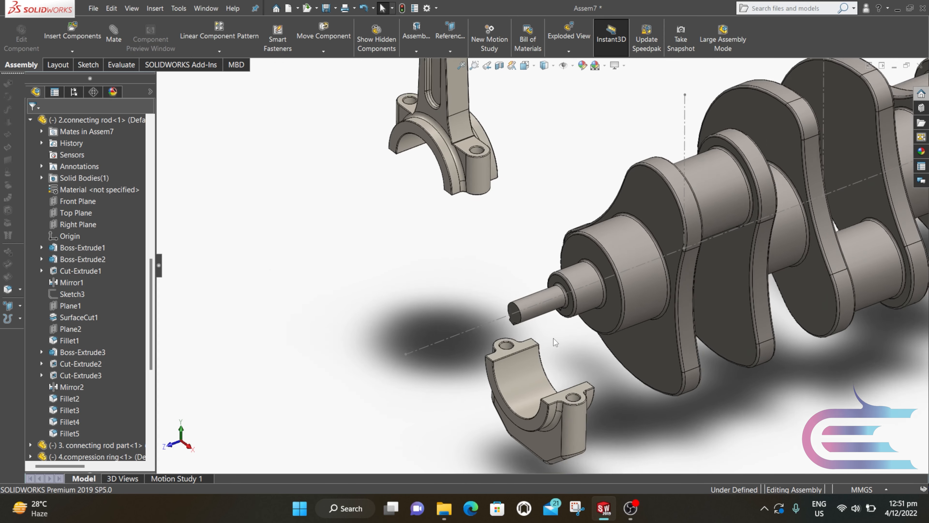
{"action": "scroll", "coordinate": [530, 342], "scroll_direction": "down", "scroll_amount": 3}
{"action": "left_click", "coordinate": [472, 332]}
{"action": "scroll", "coordinate": [439, 289], "scroll_direction": "up", "scroll_amount": 3}
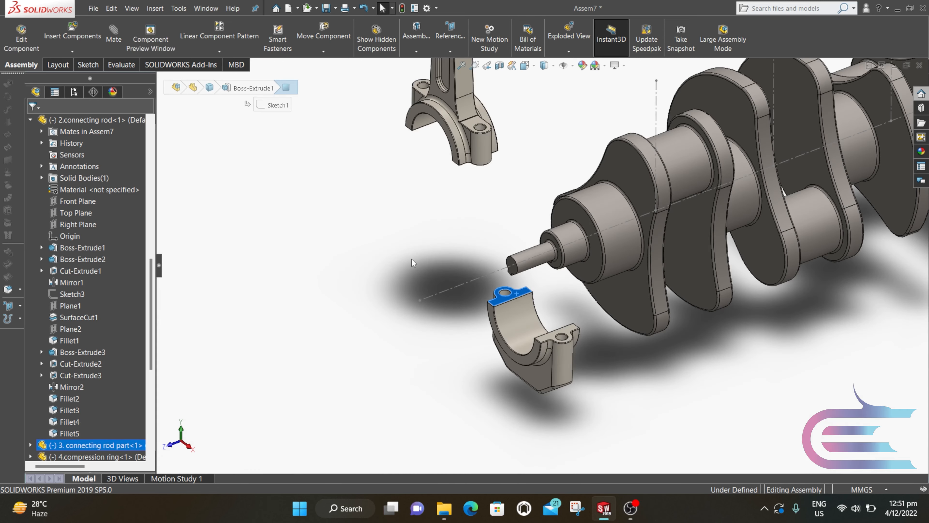
{"action": "scroll", "coordinate": [421, 238], "scroll_direction": "up", "scroll_amount": 2}
{"action": "middle_click_drag", "start_coordinate": [414, 203], "coordinate": [456, 180]}
{"action": "scroll", "coordinate": [456, 181], "scroll_direction": "down", "scroll_amount": 2}
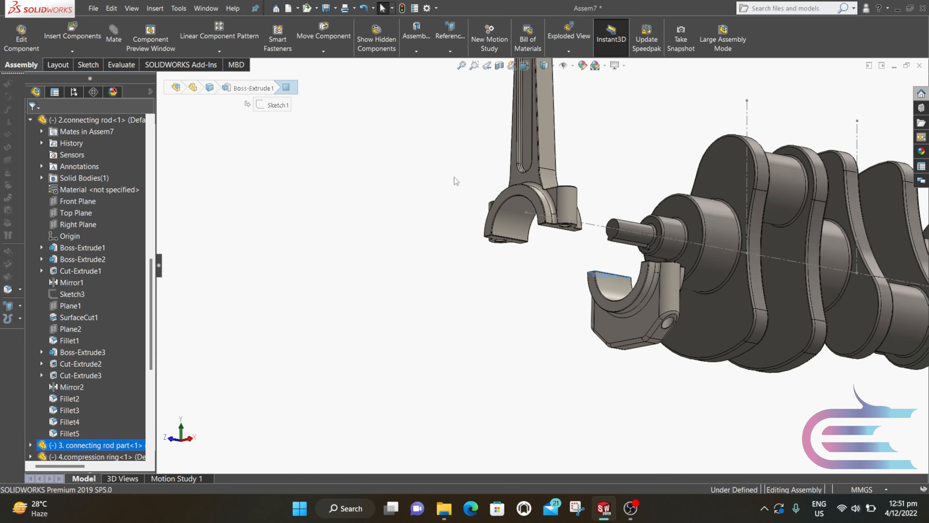
{"action": "scroll", "coordinate": [455, 177], "scroll_direction": "down", "scroll_amount": 1}
{"action": "middle_click_drag", "start_coordinate": [519, 251], "coordinate": [512, 228]}
{"action": "scroll", "coordinate": [512, 230], "scroll_direction": "down", "scroll_amount": 4}
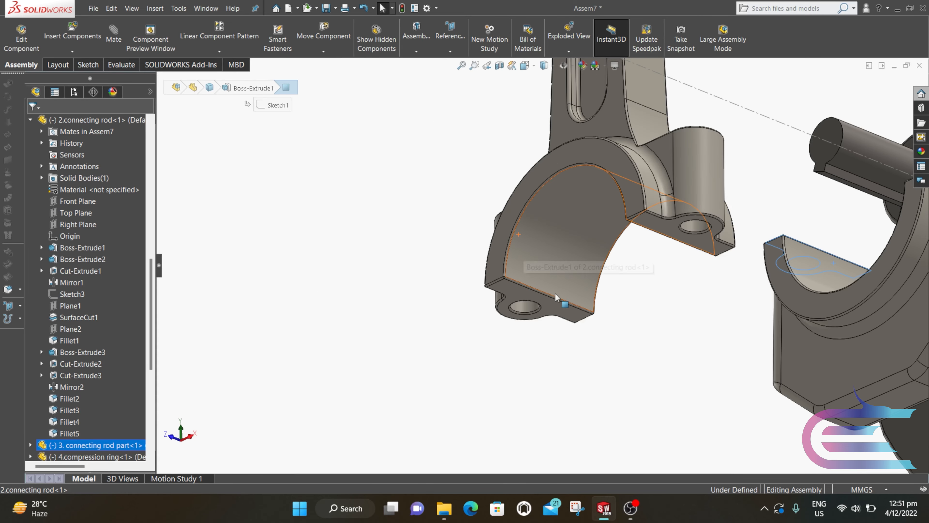
{"action": "left_click", "coordinate": [510, 293]}
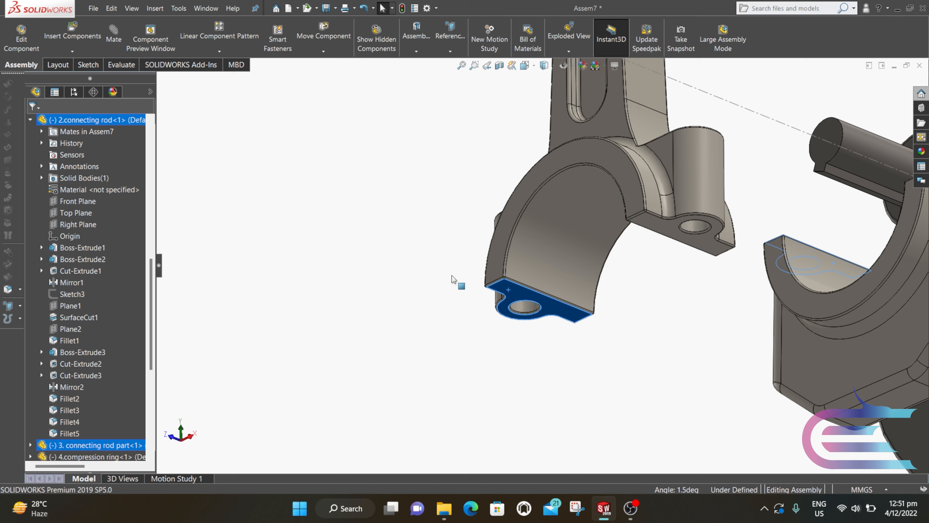
{"action": "left_click", "coordinate": [116, 34]}
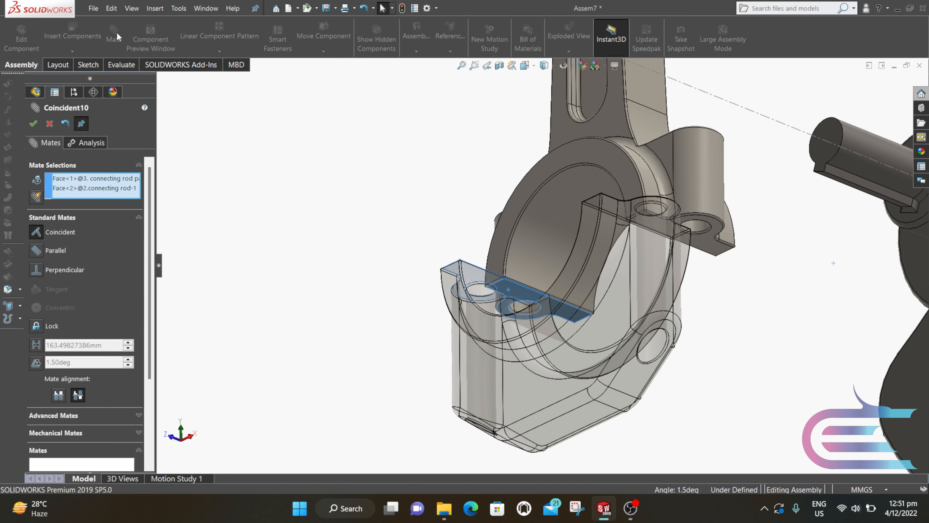
{"action": "left_click", "coordinate": [33, 125]}
Step: Mate both bolt holes of the connecting rod concentric with the corresponding bolt holes of the connecting rod part
{"action": "mouse_move", "coordinate": [470, 207]}
{"action": "middle_mouse_down"}
{"action": "mouse_move", "coordinate": [489, 208]}
{"action": "mouse_move", "coordinate": [481, 193]}
{"action": "middle_mouse_up"}
{"action": "left_click", "coordinate": [513, 190]}
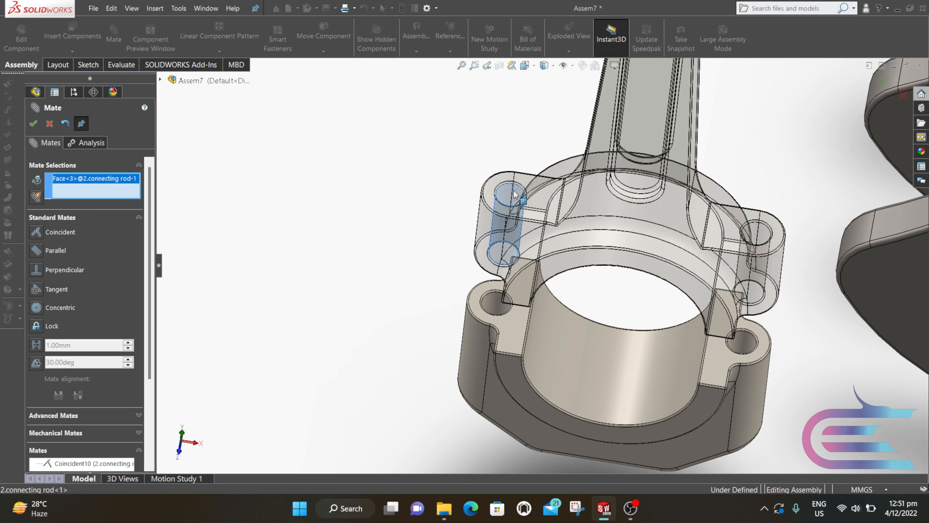
{"action": "left_click", "coordinate": [491, 303]}
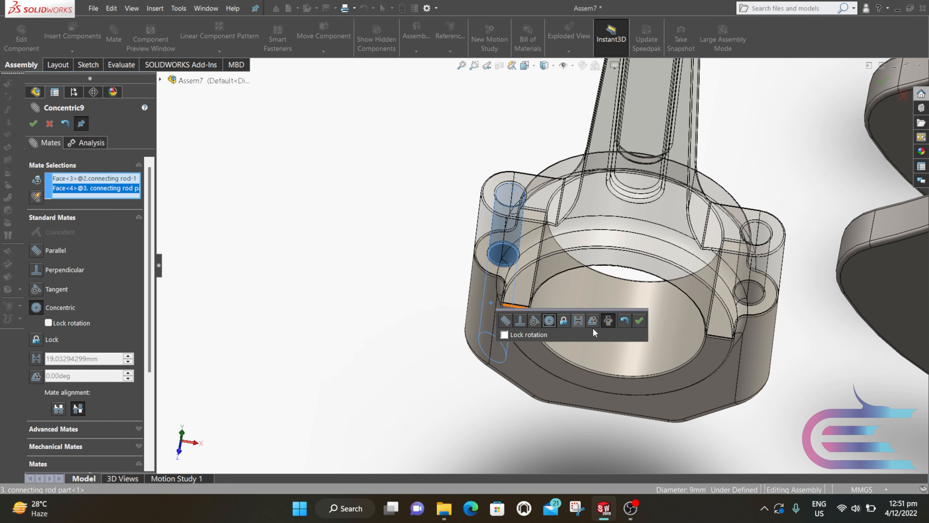
{"action": "left_click", "coordinate": [638, 322]}
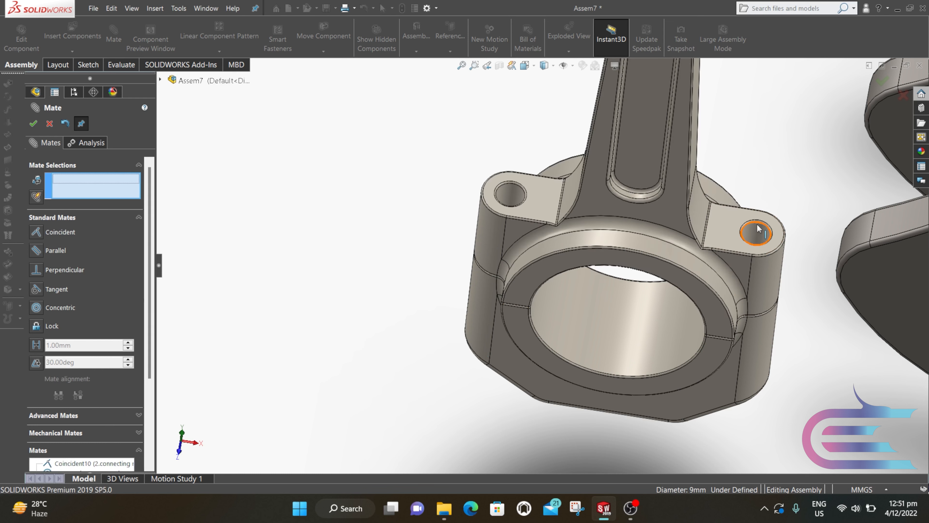
{"action": "left_click", "coordinate": [750, 269]}
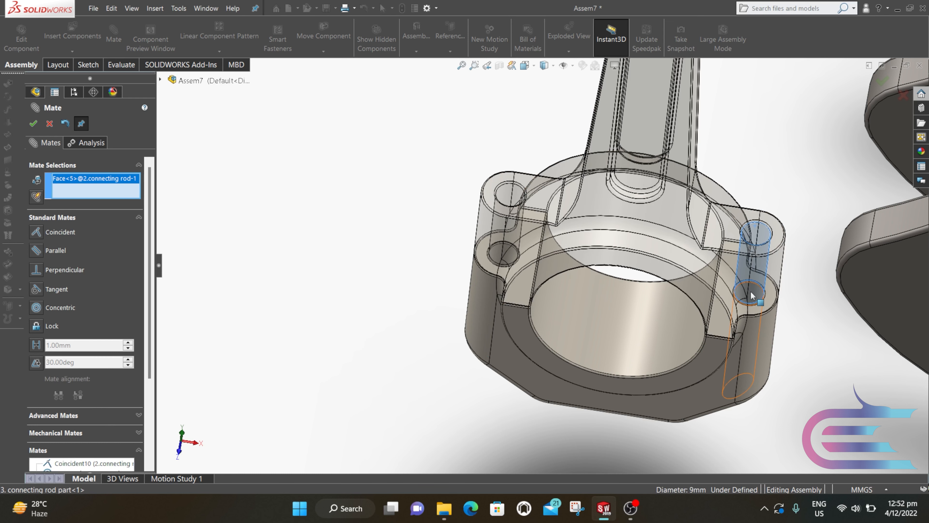
{"action": "left_click", "coordinate": [752, 292]}
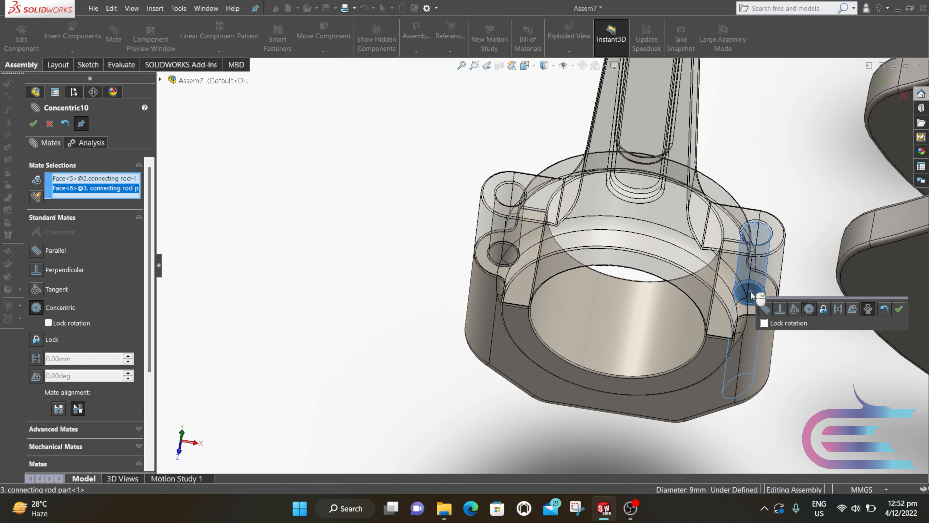
{"action": "left_click", "coordinate": [898, 309]}
Step: Mate the half-round inner face of the connecting rod part concentric with the crankshaft's first crankpin, nearest the thin shaft end
{"action": "scroll", "coordinate": [780, 306], "scroll_direction": "up", "scroll_amount": 5}
{"action": "middle_click_drag", "start_coordinate": [696, 269], "coordinate": [604, 175]}
{"action": "scroll", "coordinate": [644, 167], "scroll_direction": "up", "scroll_amount": 3}
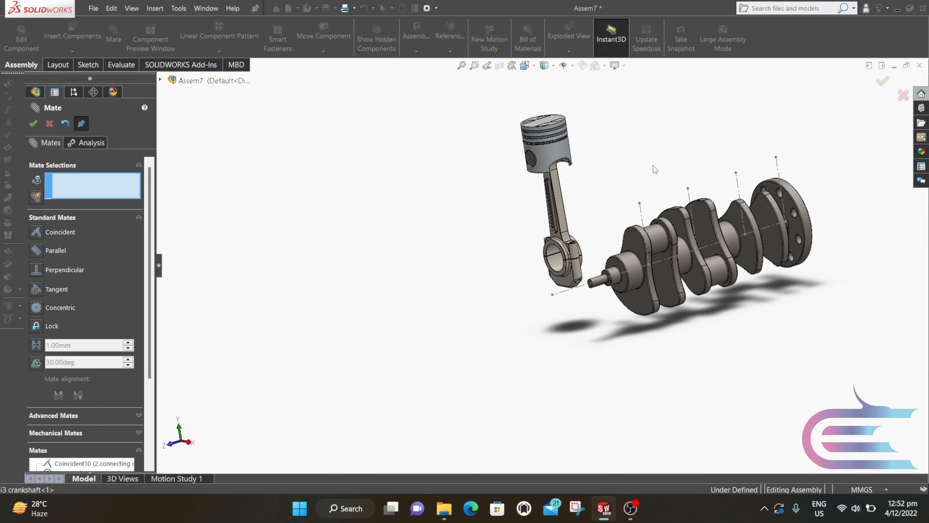
{"action": "scroll", "coordinate": [665, 163], "scroll_direction": "down", "scroll_amount": 2}
{"action": "scroll", "coordinate": [597, 309], "scroll_direction": "down", "scroll_amount": 1}
{"action": "scroll", "coordinate": [596, 311], "scroll_direction": "down", "scroll_amount": 1}
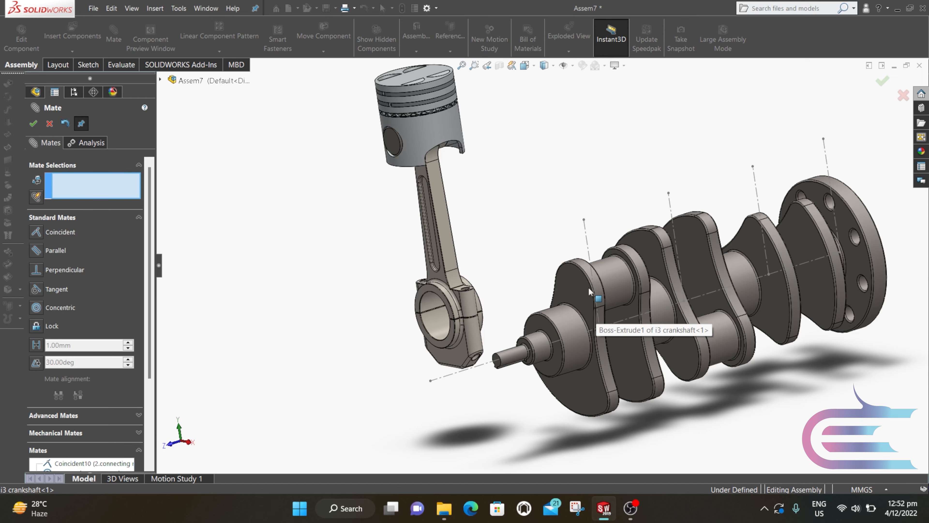
{"action": "left_click", "coordinate": [440, 320]}
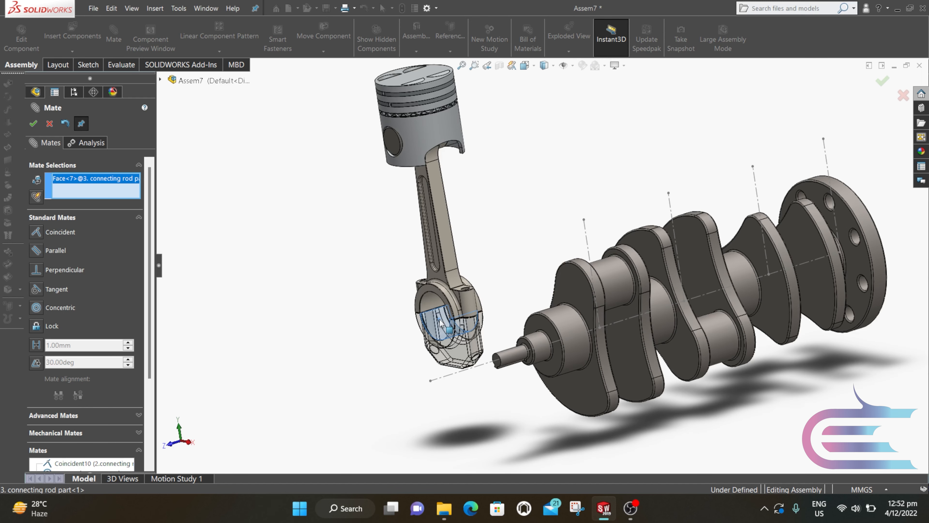
{"action": "left_click", "coordinate": [613, 277]}
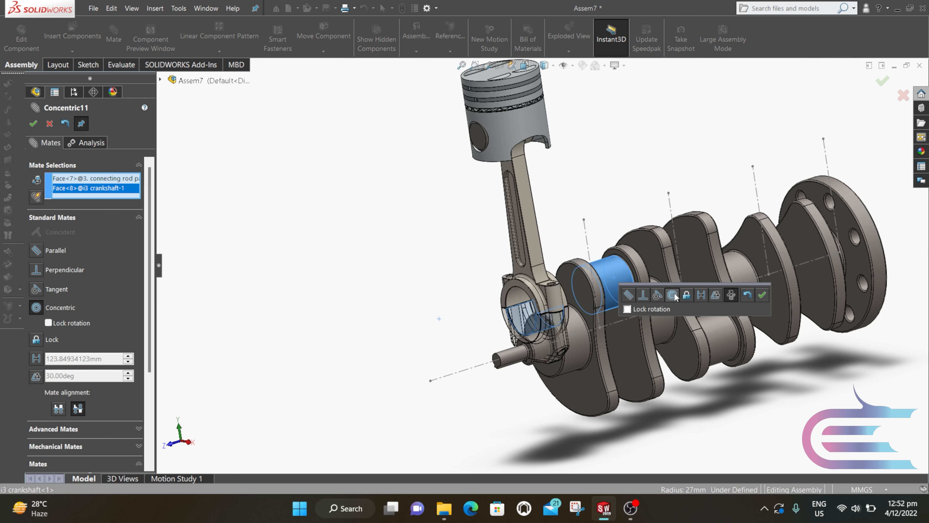
{"action": "left_click", "coordinate": [763, 295]}
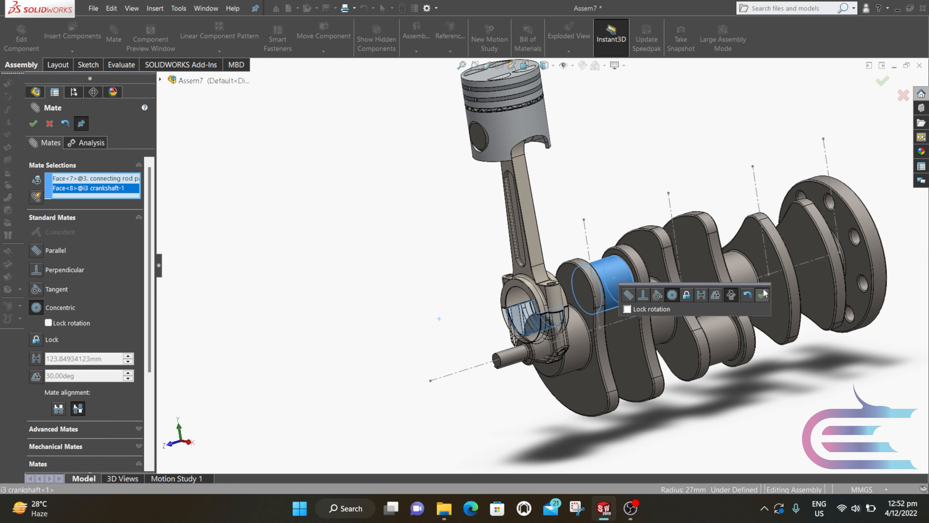
Step: Set up a centered Width mate with the two facing web faces around the first crankpin as the width selections
{"action": "middle_click_drag", "start_coordinate": [511, 290], "coordinate": [516, 288]}
{"action": "left_click_drag", "start_coordinate": [147, 257], "coordinate": [141, 318]}
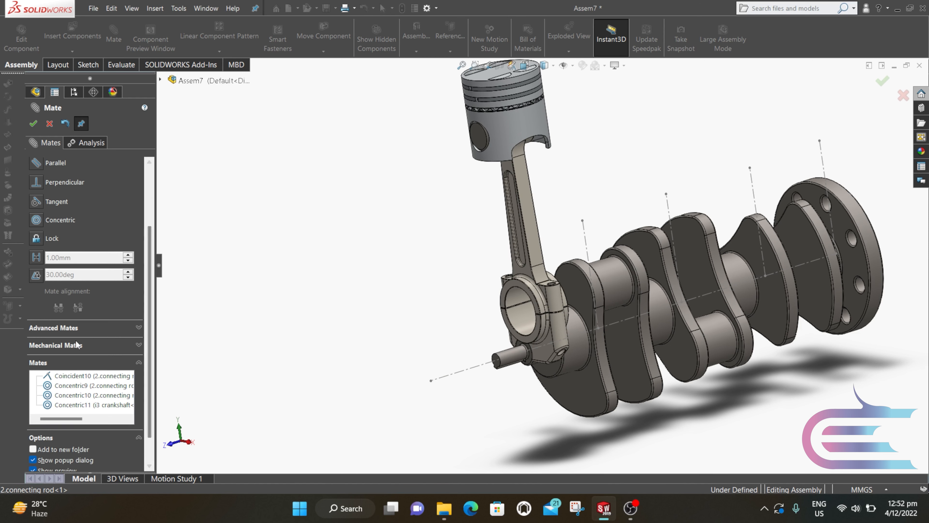
{"action": "left_click", "coordinate": [75, 328]}
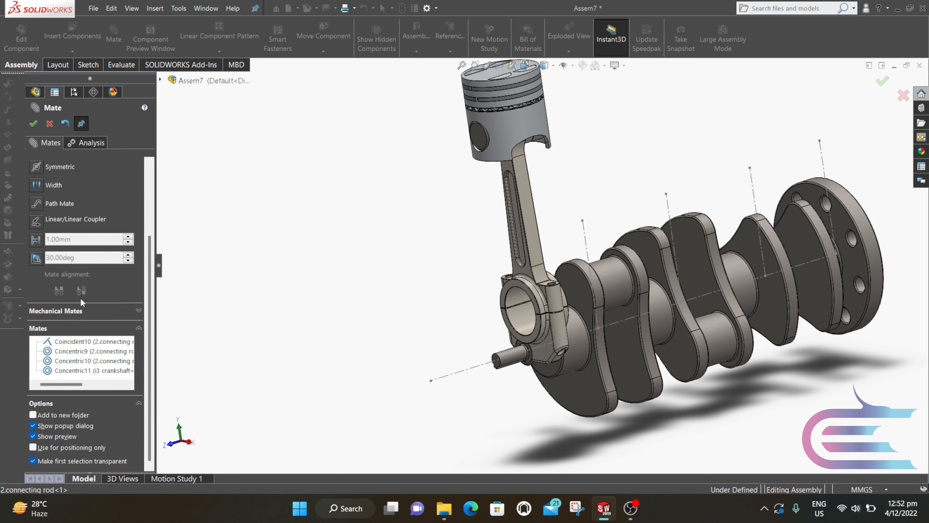
{"action": "scroll", "coordinate": [78, 289], "scroll_direction": "up", "scroll_amount": 3}
{"action": "left_click", "coordinate": [29, 267]}
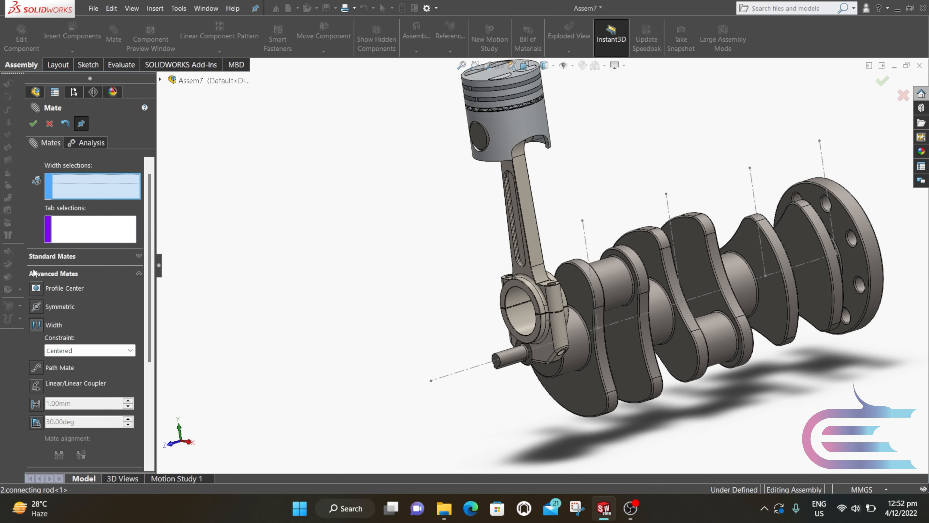
{"action": "middle_click_drag", "start_coordinate": [459, 292], "coordinate": [448, 375]}
{"action": "left_click", "coordinate": [602, 355]}
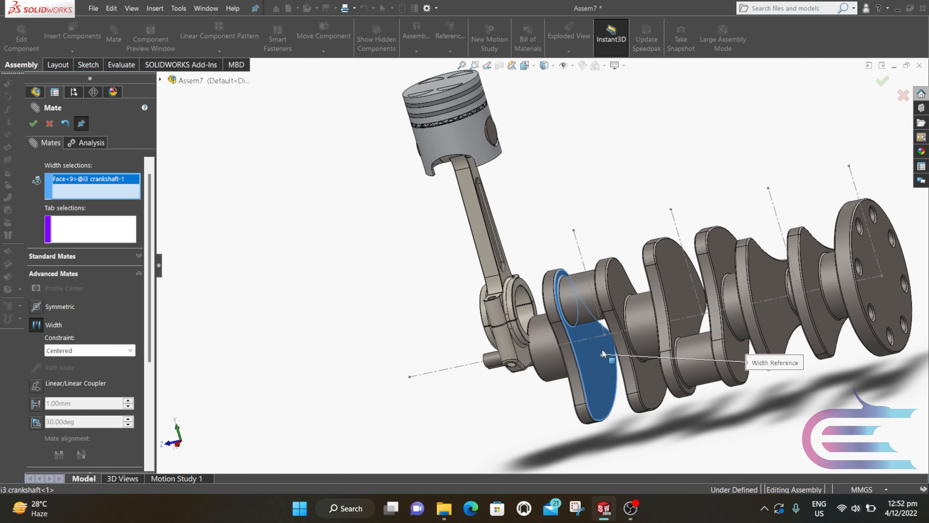
{"action": "scroll", "coordinate": [654, 339], "scroll_direction": "down", "scroll_amount": 5}
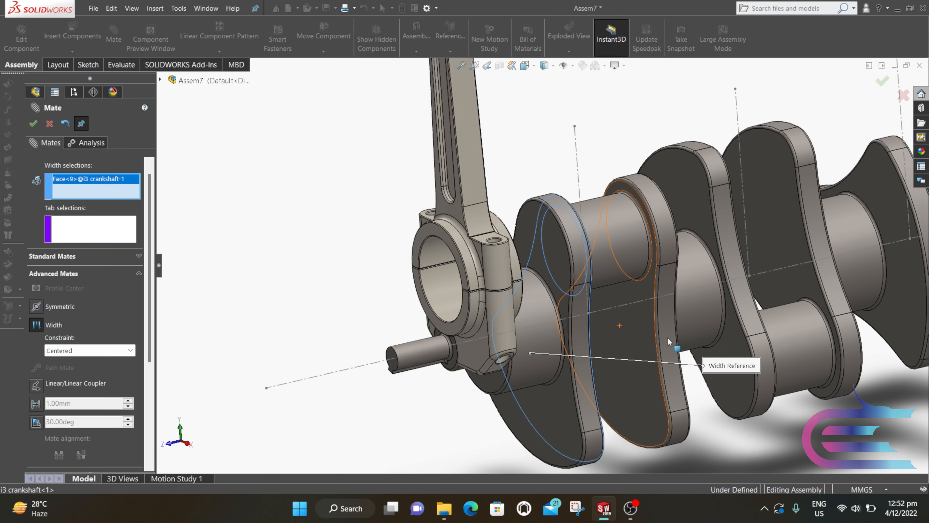
{"action": "left_click", "coordinate": [636, 333]}
Step: Add both side faces of the connecting rod's big end as tab selections and apply the Width mate
{"action": "scroll", "coordinate": [402, 227], "scroll_direction": "down", "scroll_amount": 5}
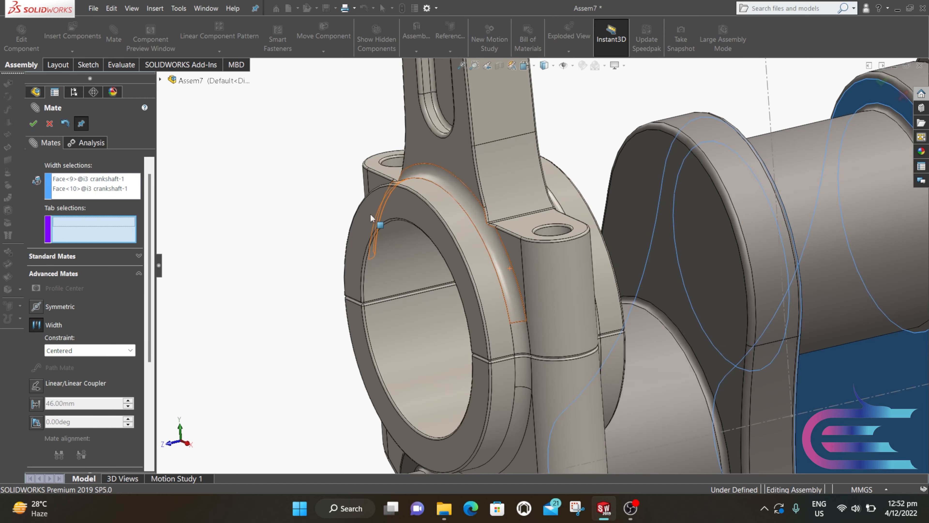
{"action": "left_click", "coordinate": [395, 199]}
{"action": "middle_click_drag", "start_coordinate": [394, 200], "coordinate": [619, 218]}
{"action": "middle_click_drag", "start_coordinate": [706, 241], "coordinate": [646, 268]}
{"action": "left_click", "coordinate": [818, 279]}
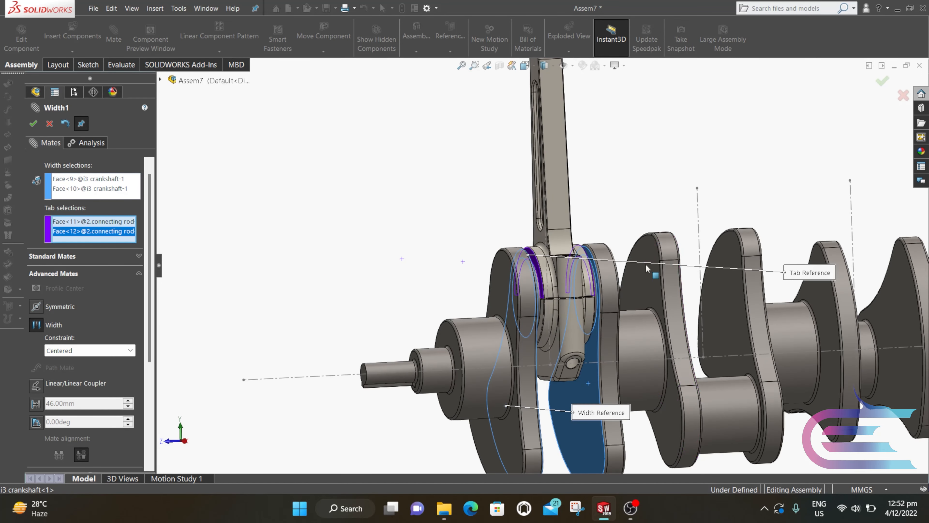
{"action": "left_click", "coordinate": [34, 123]}
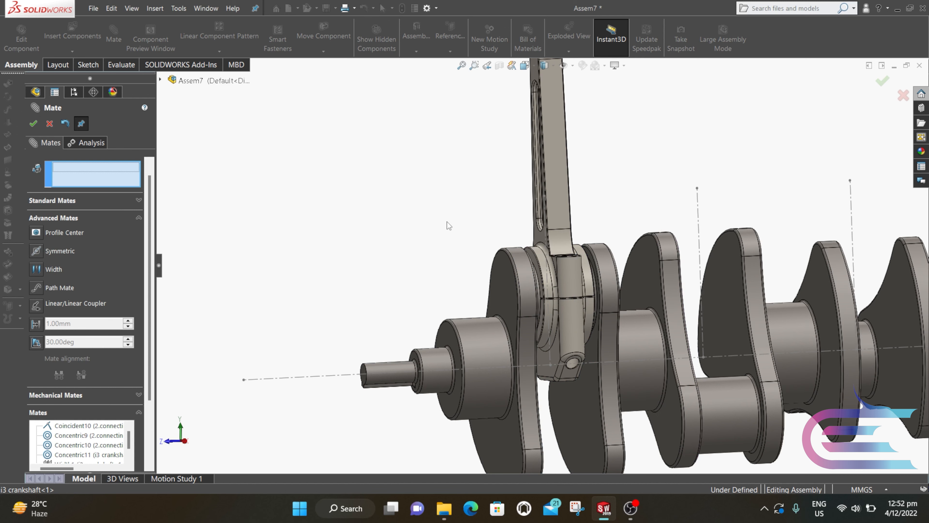
Step: Mate the piston's outer cylindrical face concentric with the vertical sketch centerline at the first crankpin
{"action": "scroll", "coordinate": [449, 225], "scroll_direction": "up", "scroll_amount": 2}
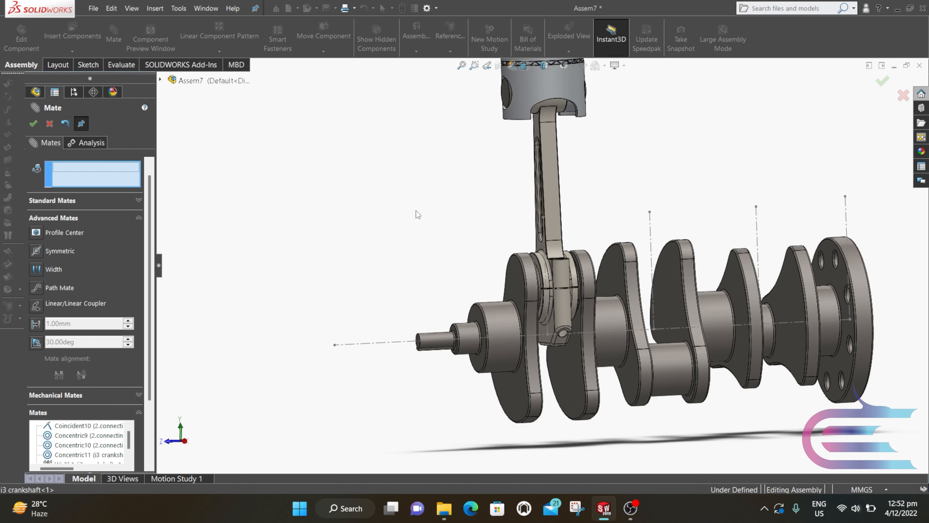
{"action": "left_click", "coordinate": [139, 200]}
{"action": "scroll", "coordinate": [407, 206], "scroll_direction": "up", "scroll_amount": 2}
{"action": "scroll", "coordinate": [546, 185], "scroll_direction": "down", "scroll_amount": 4}
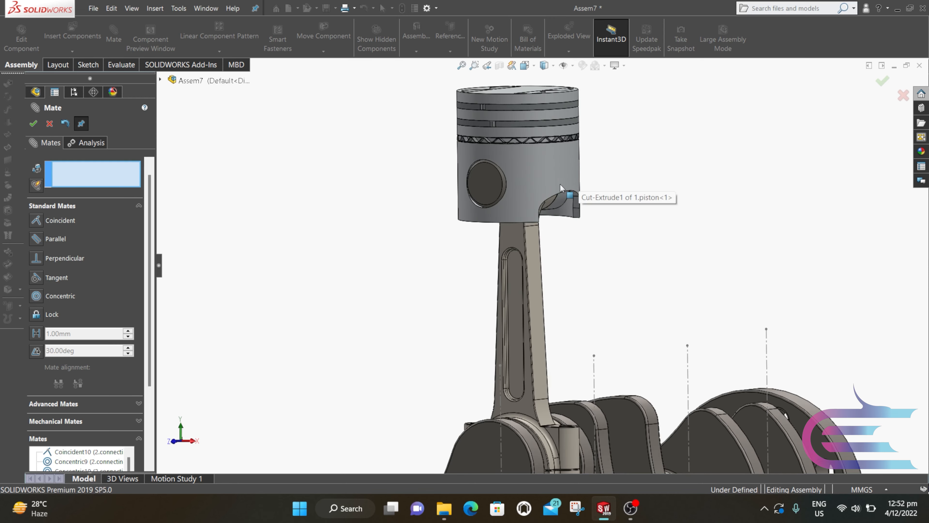
{"action": "left_click", "coordinate": [527, 168]}
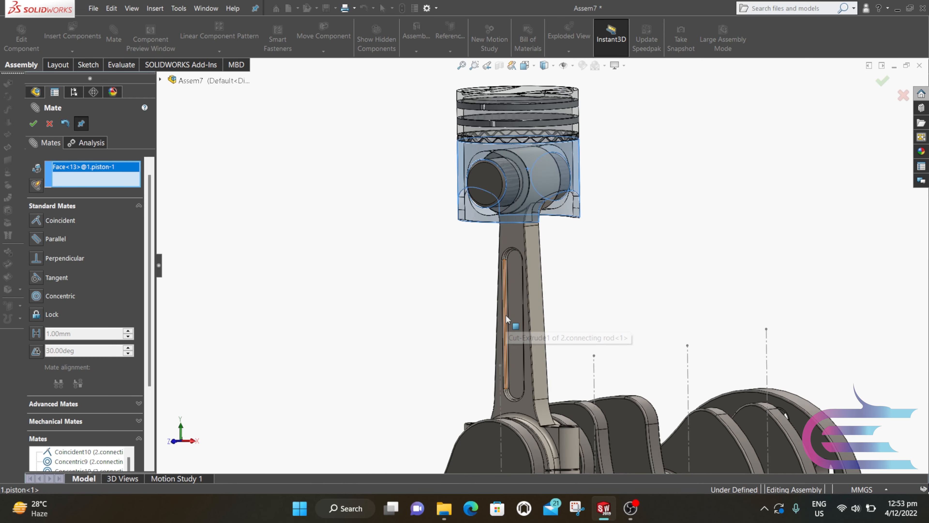
{"action": "scroll", "coordinate": [507, 300], "scroll_direction": "down", "scroll_amount": 3}
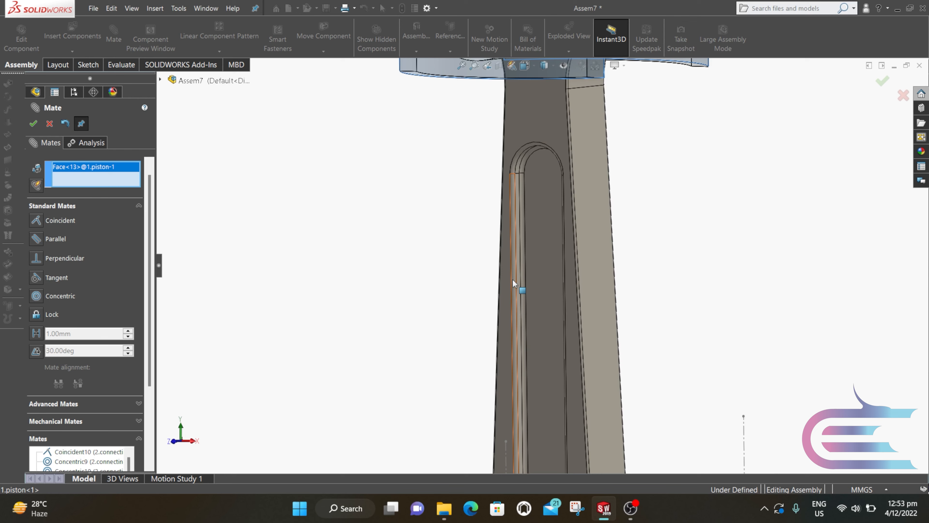
{"action": "middle_click_drag", "start_coordinate": [513, 279], "coordinate": [526, 256]}
{"action": "scroll", "coordinate": [526, 256], "scroll_direction": "up", "scroll_amount": 5}
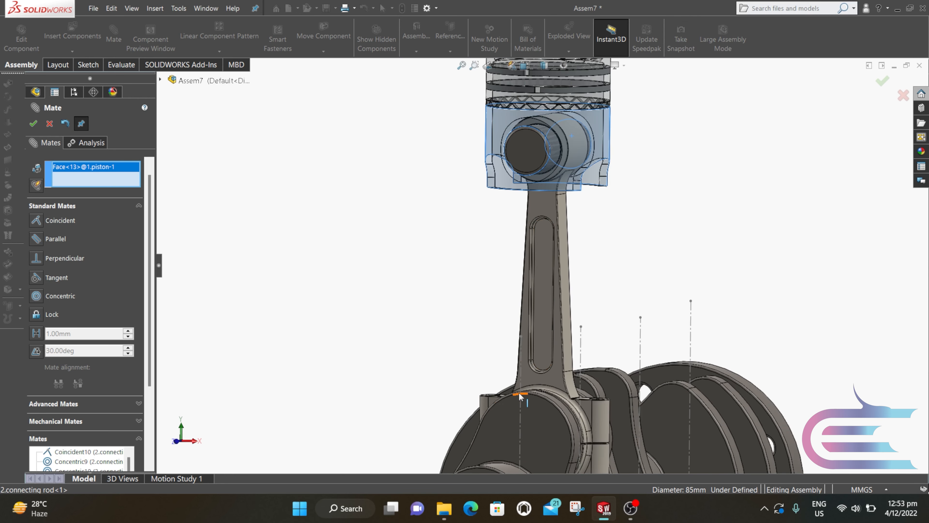
{"action": "scroll", "coordinate": [520, 369], "scroll_direction": "down", "scroll_amount": 3}
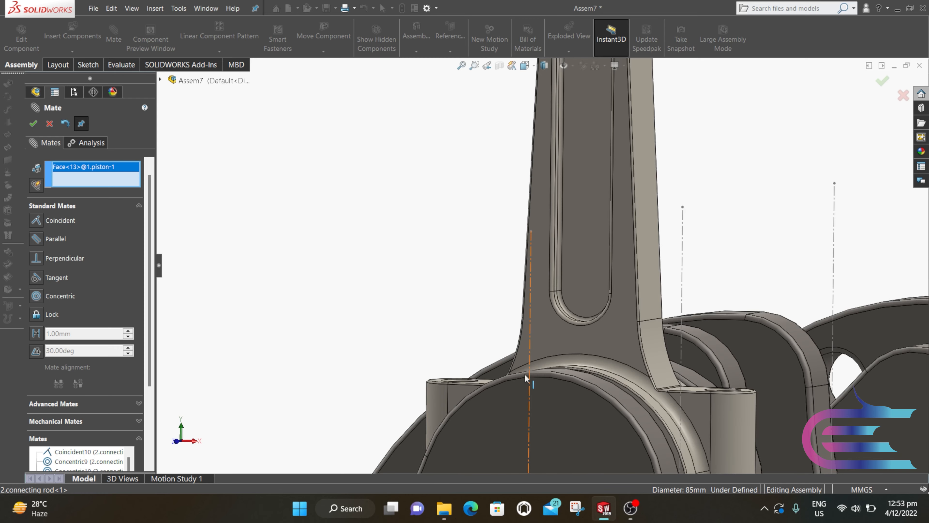
{"action": "left_click", "coordinate": [530, 346]}
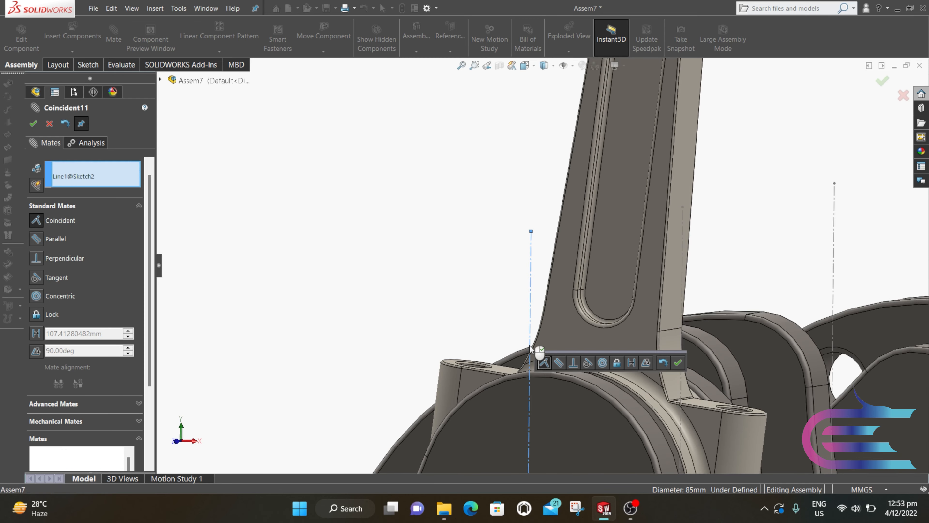
{"action": "left_click", "coordinate": [603, 363]}
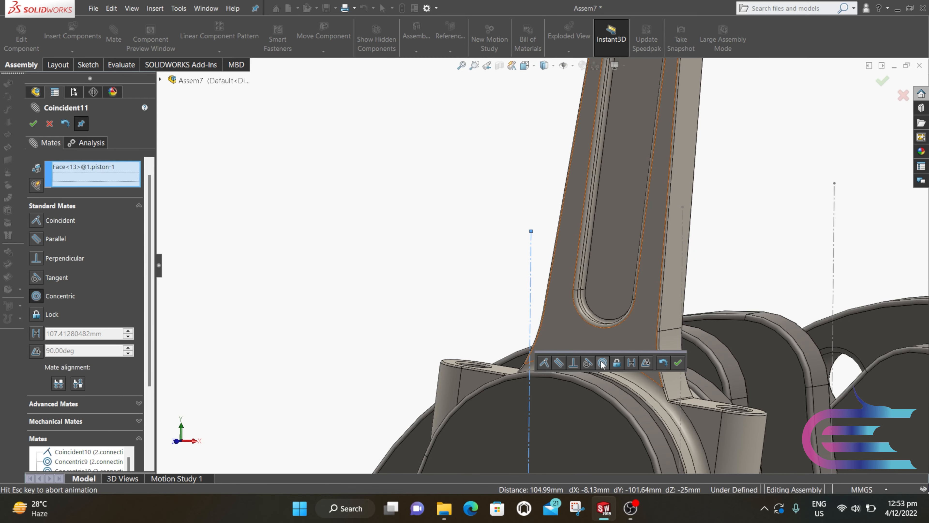
{"action": "left_click", "coordinate": [692, 362]}
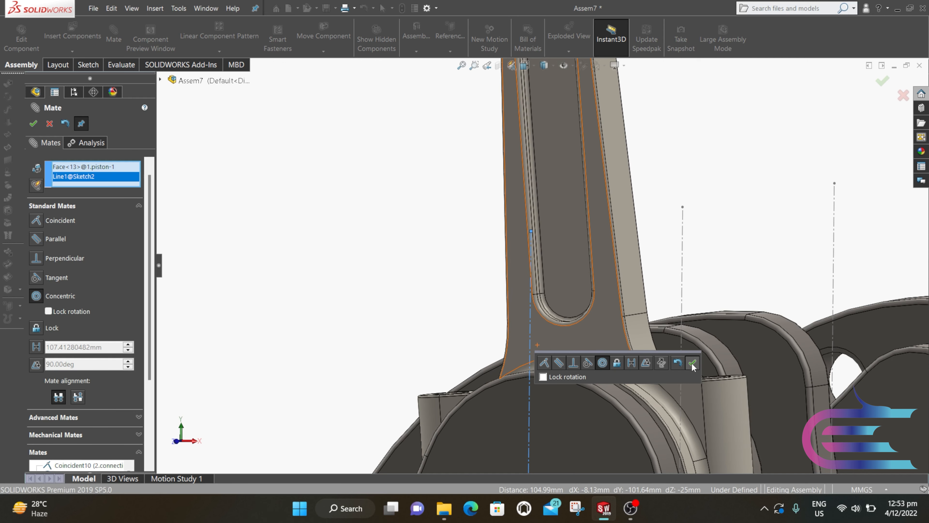
Step: Turn the crankshaft by hand so the first crankpin swings down and lowers the piston
{"action": "scroll", "coordinate": [632, 324], "scroll_direction": "up", "scroll_amount": 5}
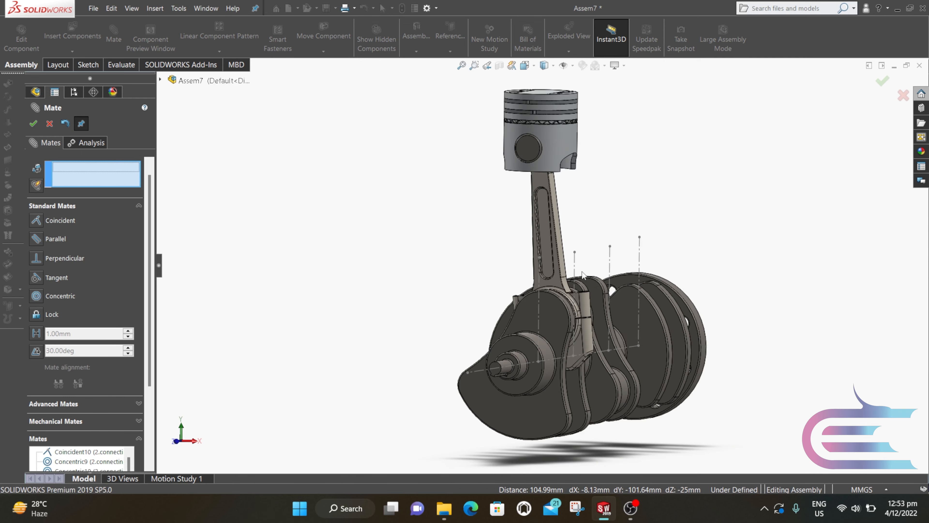
{"action": "middle_click_drag", "start_coordinate": [620, 315], "coordinate": [517, 308]}
{"action": "left_click_drag", "start_coordinate": [518, 311], "coordinate": [538, 307]}
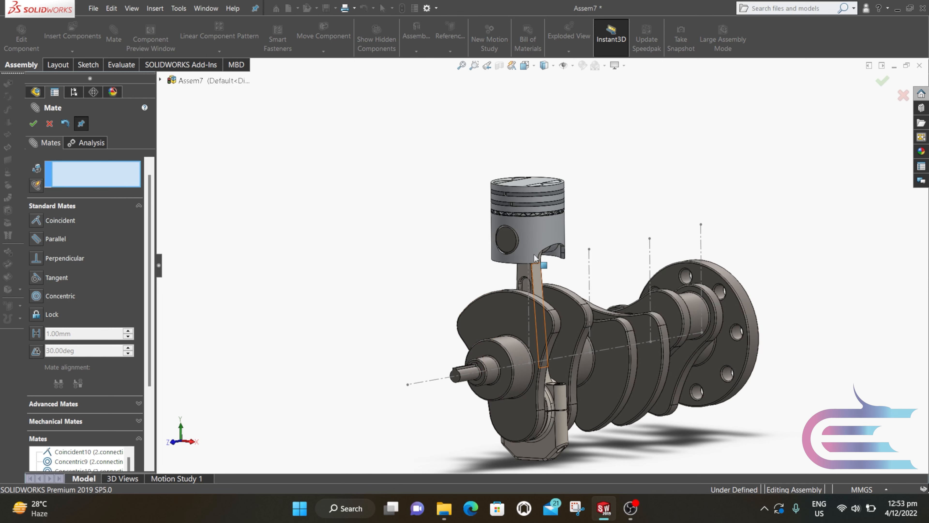
Step: Turn the second compression ring in its groove so its gap moves away from the top ring's gap
{"action": "scroll", "coordinate": [524, 209], "scroll_direction": "down", "scroll_amount": 5}
{"action": "middle_click_drag", "start_coordinate": [537, 202], "coordinate": [505, 190]}
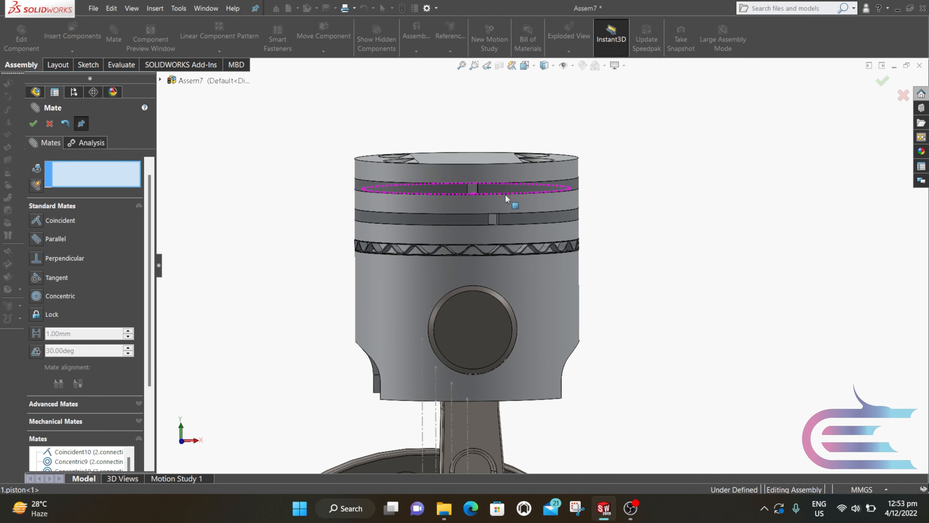
{"action": "scroll", "coordinate": [492, 183], "scroll_direction": "down", "scroll_amount": 3}
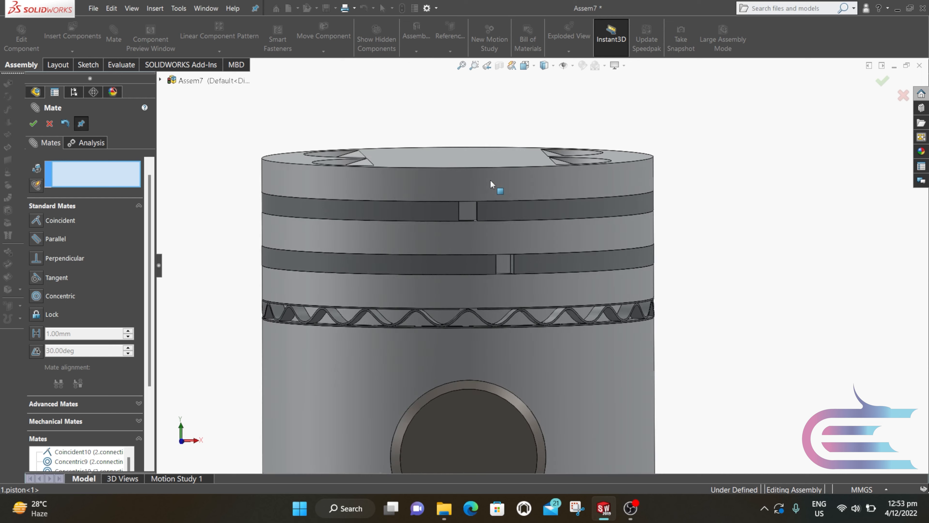
{"action": "left_click", "coordinate": [498, 209]}
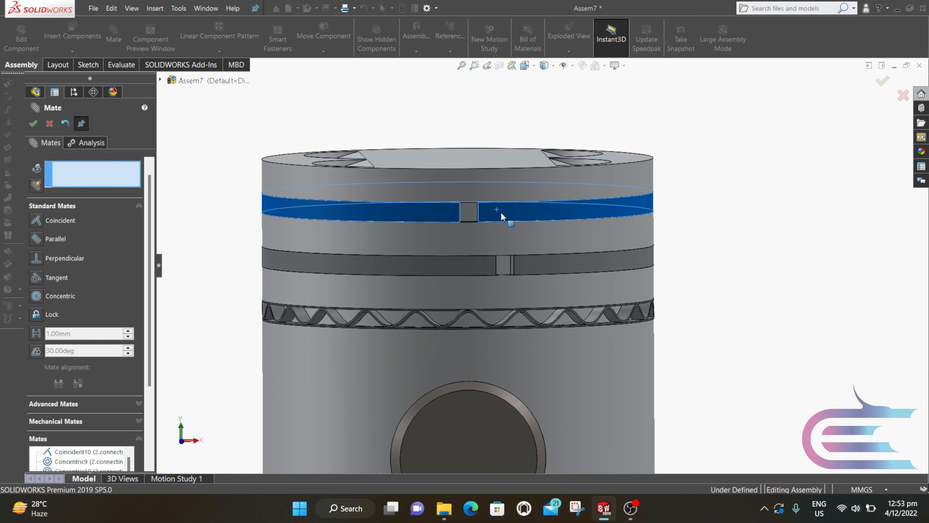
{"action": "left_click", "coordinate": [501, 212]}
{"action": "left_click", "coordinate": [530, 262]}
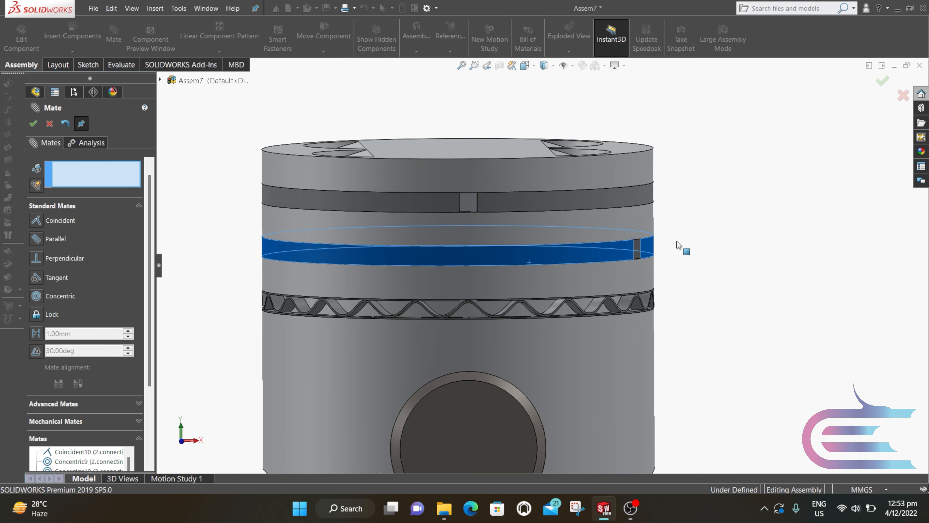
Step: Continue turning the second compression ring until its gap sits above the pin hole opposite the top ring's gap
{"action": "scroll", "coordinate": [677, 246], "scroll_direction": "up", "scroll_amount": 3}
{"action": "middle_click_drag", "start_coordinate": [571, 260], "coordinate": [471, 279]}
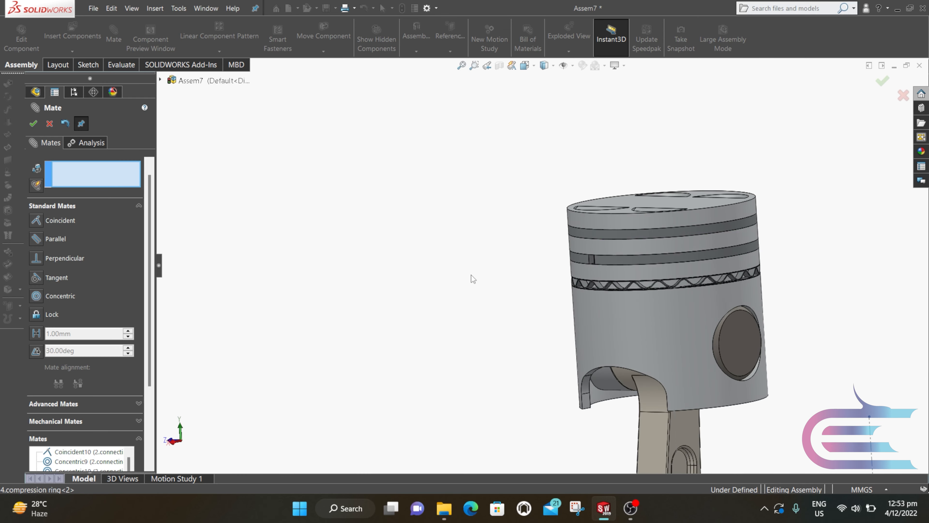
{"action": "left_click", "coordinate": [623, 260]}
{"action": "middle_click_drag", "start_coordinate": [716, 265], "coordinate": [782, 261]}
{"action": "middle_click_drag", "start_coordinate": [703, 289], "coordinate": [648, 289]}
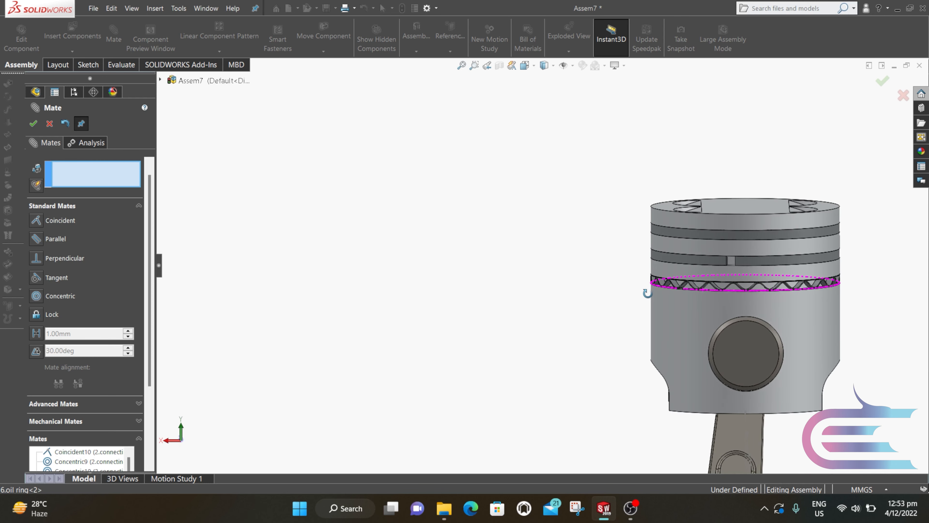
{"action": "scroll", "coordinate": [796, 290], "scroll_direction": "down", "scroll_amount": 3}
{"action": "left_click", "coordinate": [674, 235]}
{"action": "middle_click_drag", "start_coordinate": [679, 234], "coordinate": [699, 233]}
{"action": "left_click", "coordinate": [698, 233]}
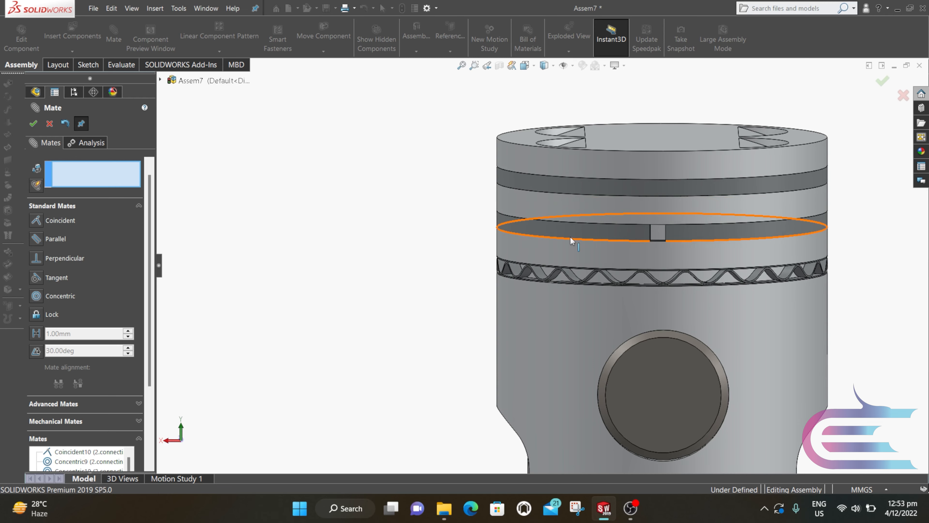
Step: Rotate the lower oil ring in its groove to shift its gap around the piston
{"action": "middle_click_drag", "start_coordinate": [417, 230], "coordinate": [524, 337]}
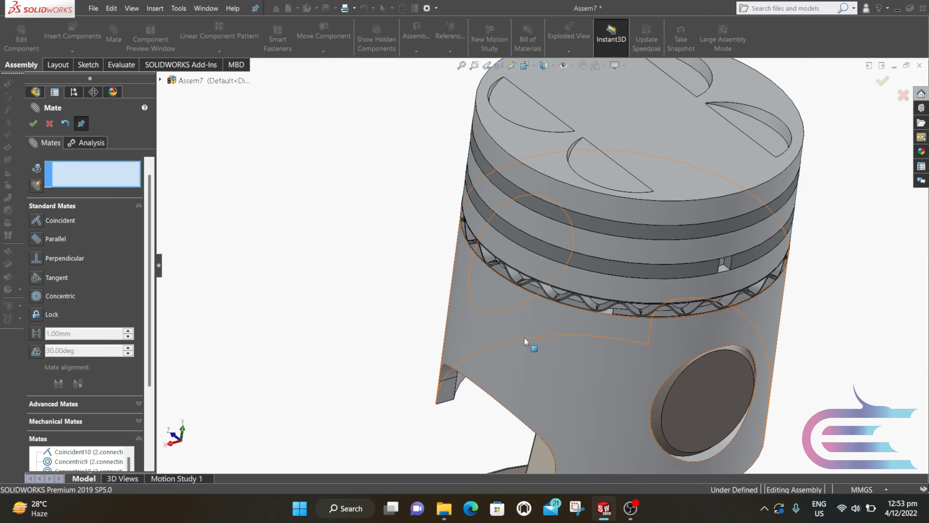
{"action": "scroll", "coordinate": [588, 318], "scroll_direction": "down", "scroll_amount": 5}
{"action": "left_click", "coordinate": [548, 277]}
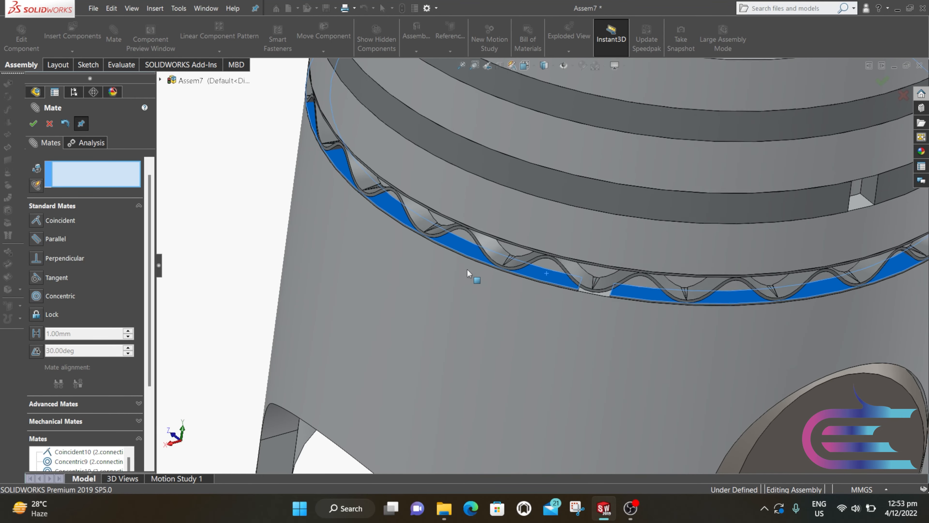
{"action": "middle_click_drag", "start_coordinate": [467, 268], "coordinate": [367, 238]}
{"action": "scroll", "coordinate": [425, 257], "scroll_direction": "up", "scroll_amount": 5}
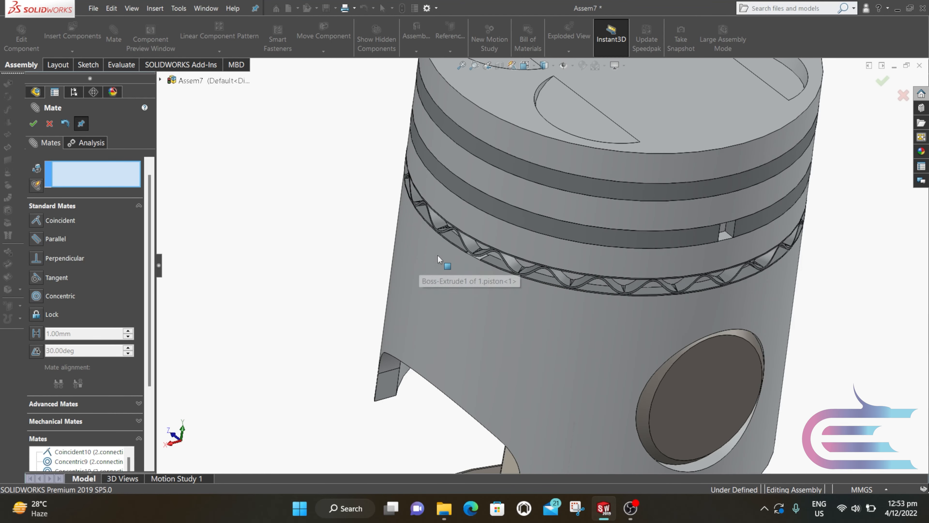
{"action": "middle_click_drag", "start_coordinate": [438, 254], "coordinate": [511, 247]}
{"action": "scroll", "coordinate": [504, 252], "scroll_direction": "up", "scroll_amount": 5}
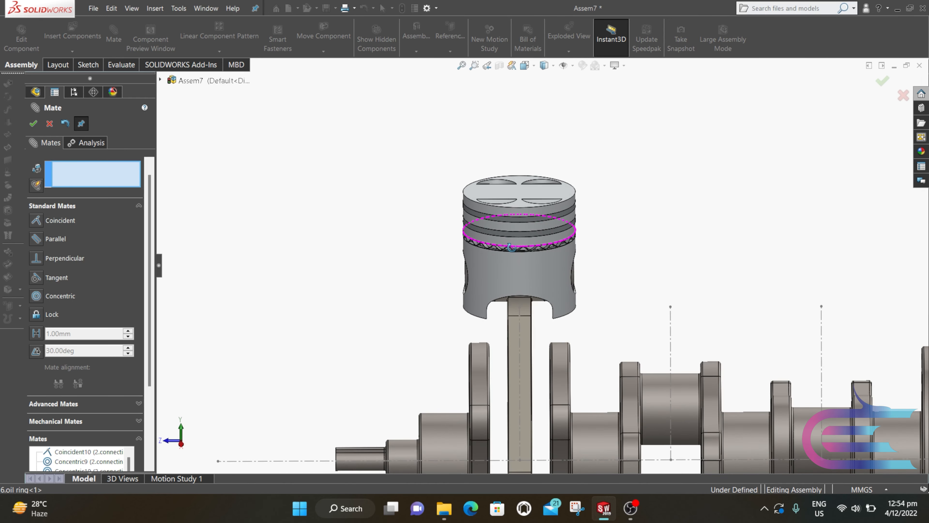
Step: Turn the lower oil ring in its groove until its gap sits at the middle of the piston's skirt side, between the pin holes
{"action": "scroll", "coordinate": [512, 246], "scroll_direction": "down", "scroll_amount": 8}
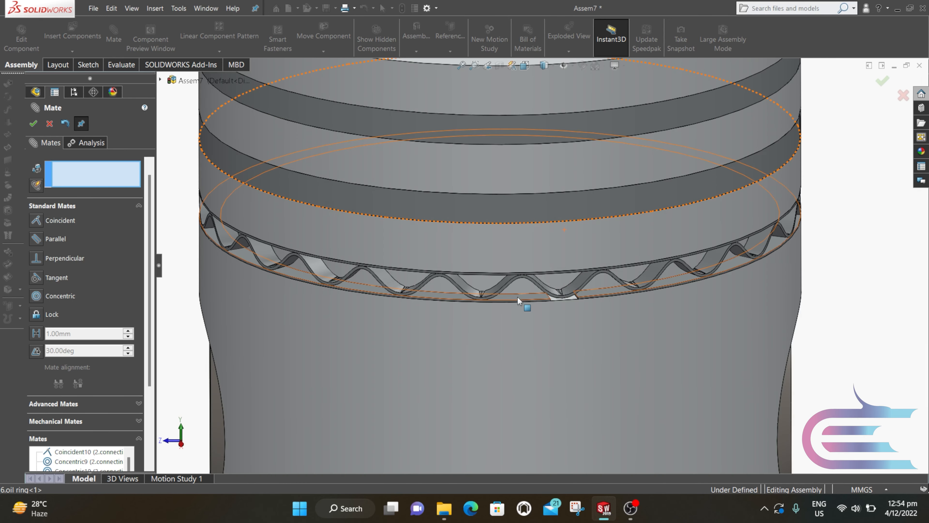
{"action": "left_click", "coordinate": [514, 299]}
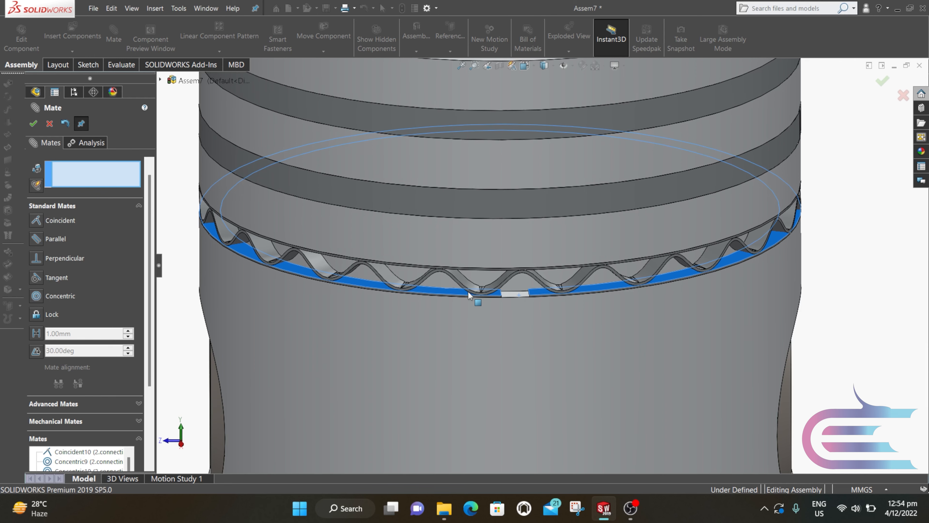
{"action": "scroll", "coordinate": [472, 292], "scroll_direction": "up", "scroll_amount": 5}
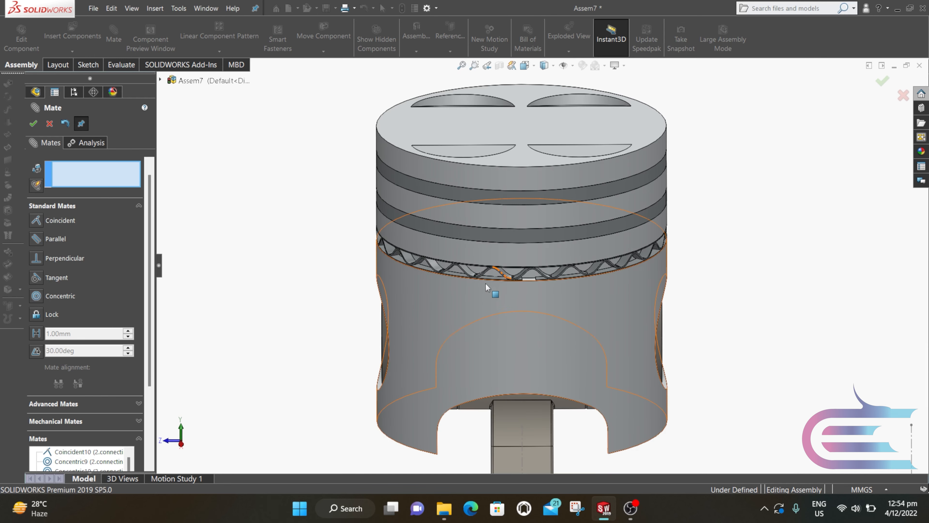
{"action": "scroll", "coordinate": [492, 289], "scroll_direction": "down", "scroll_amount": 3}
{"action": "scroll", "coordinate": [494, 284], "scroll_direction": "down", "scroll_amount": 3}
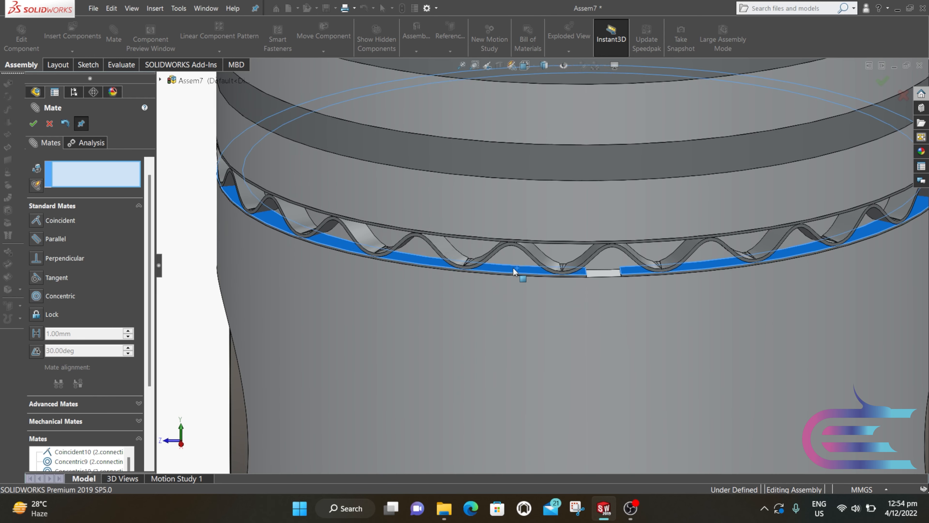
{"action": "scroll", "coordinate": [500, 268], "scroll_direction": "up", "scroll_amount": 5}
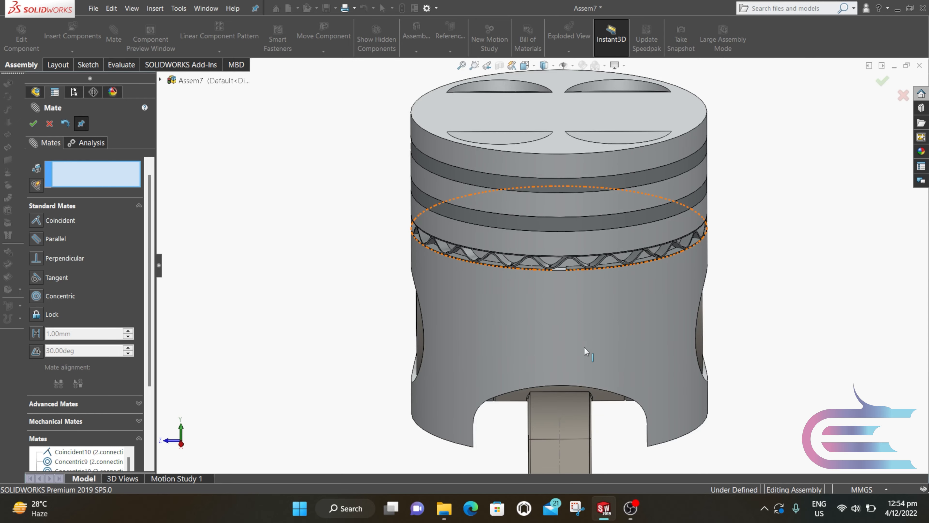
Step: Rotate the upper oil ring until its gap lines up above the lower oil ring's gap, and leave the Mate command
{"action": "middle_click_drag", "start_coordinate": [577, 336], "coordinate": [575, 264]}
{"action": "scroll", "coordinate": [514, 268], "scroll_direction": "down", "scroll_amount": 5}
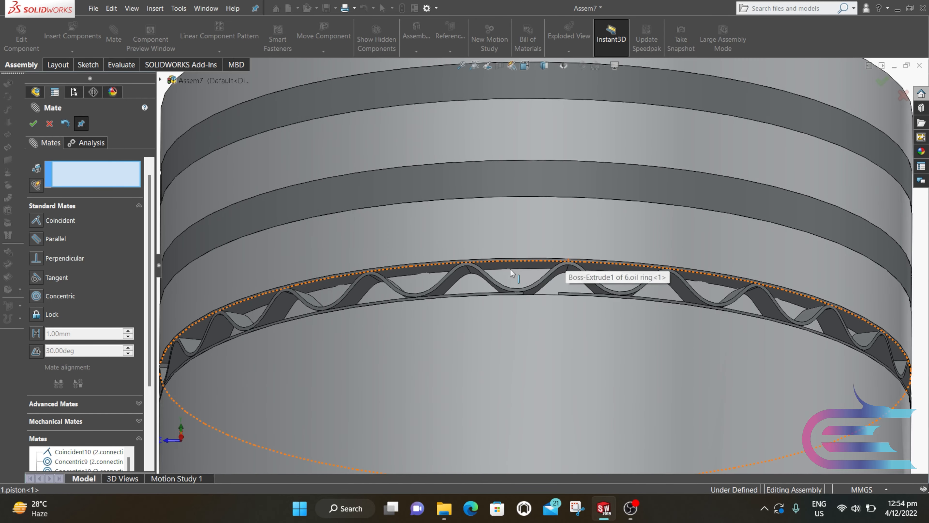
{"action": "left_click_drag", "start_coordinate": [507, 262], "coordinate": [903, 268]}
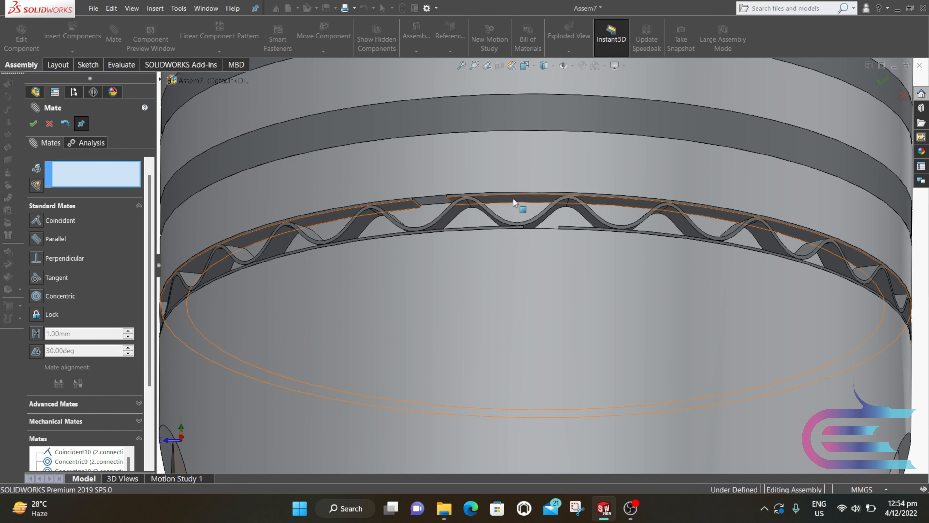
{"action": "left_click_drag", "start_coordinate": [513, 201], "coordinate": [635, 197]}
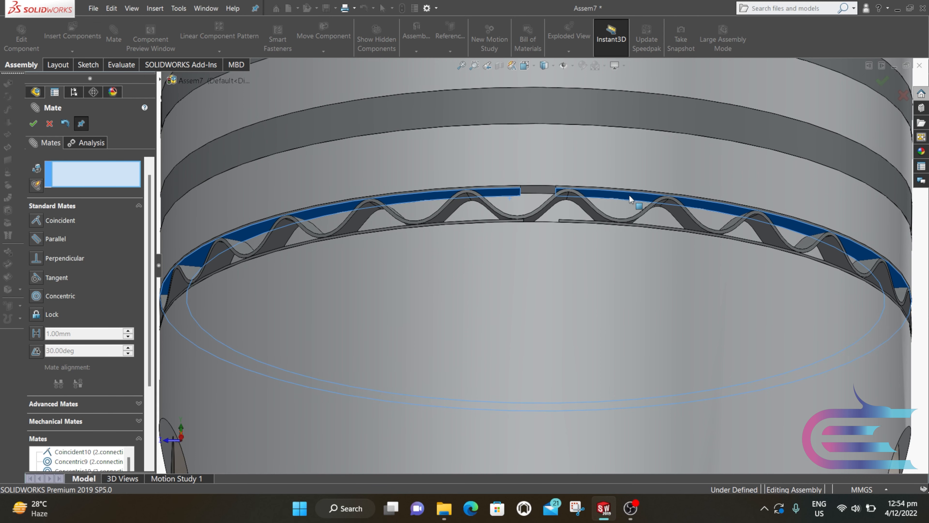
{"action": "scroll", "coordinate": [398, 212], "scroll_direction": "up", "scroll_amount": 3}
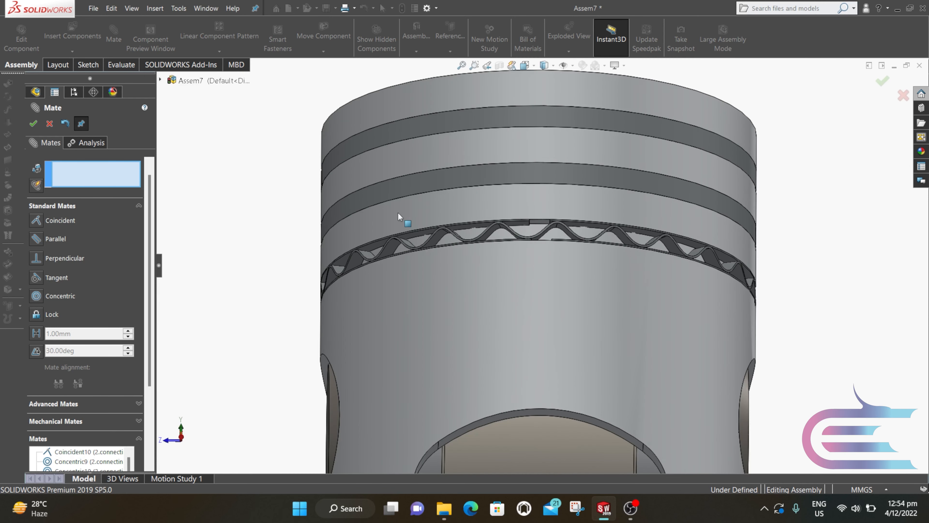
{"action": "left_click", "coordinate": [49, 125]}
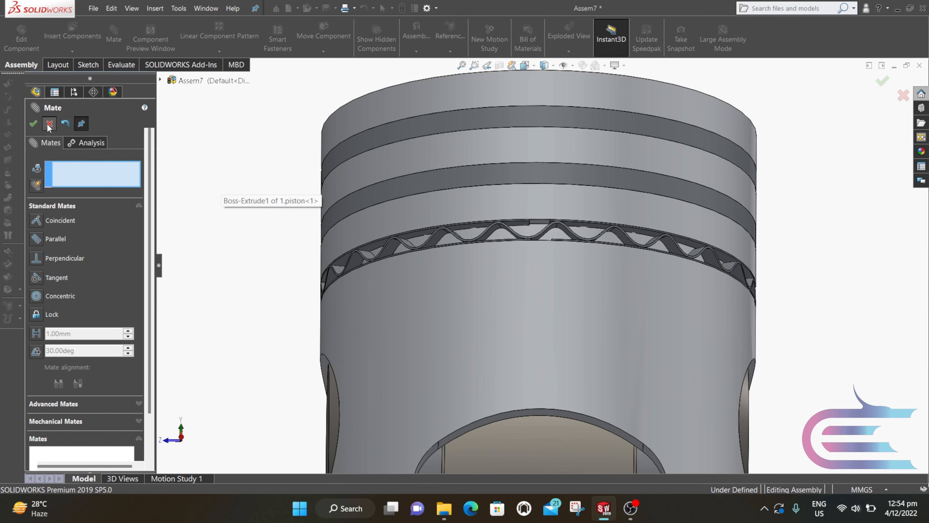
Step: Edit the Concentric3 mate between the piston and the top compression ring to lock its rotation
{"action": "left_click_drag", "start_coordinate": [149, 271], "coordinate": [167, 388]}
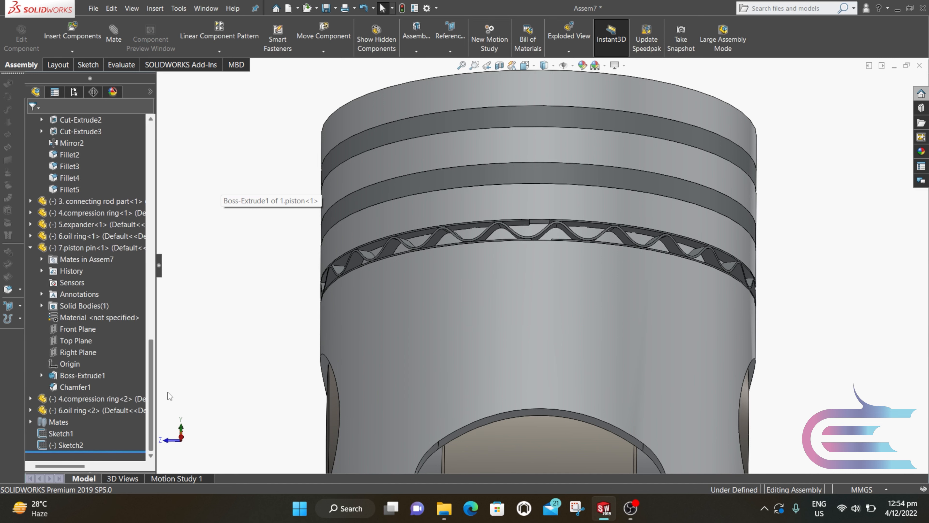
{"action": "left_click", "coordinate": [31, 420]}
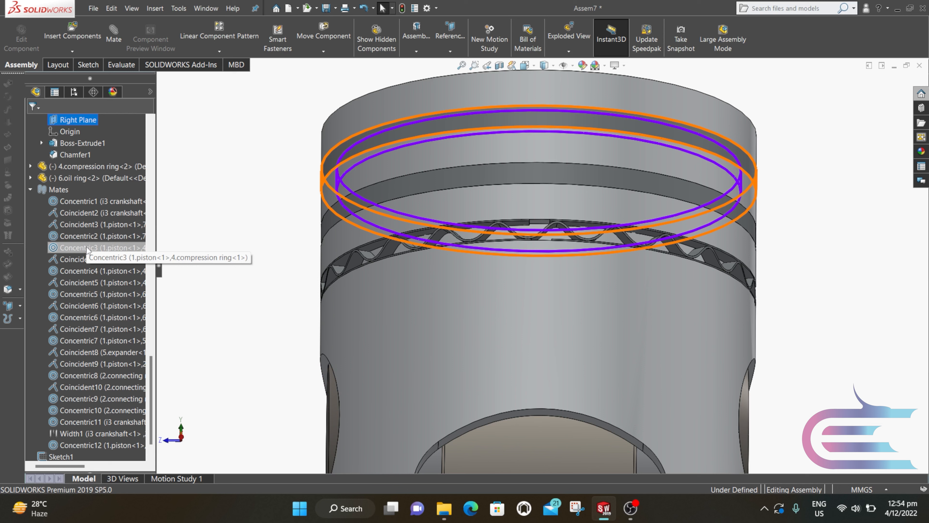
{"action": "right_click", "coordinate": [58, 250]}
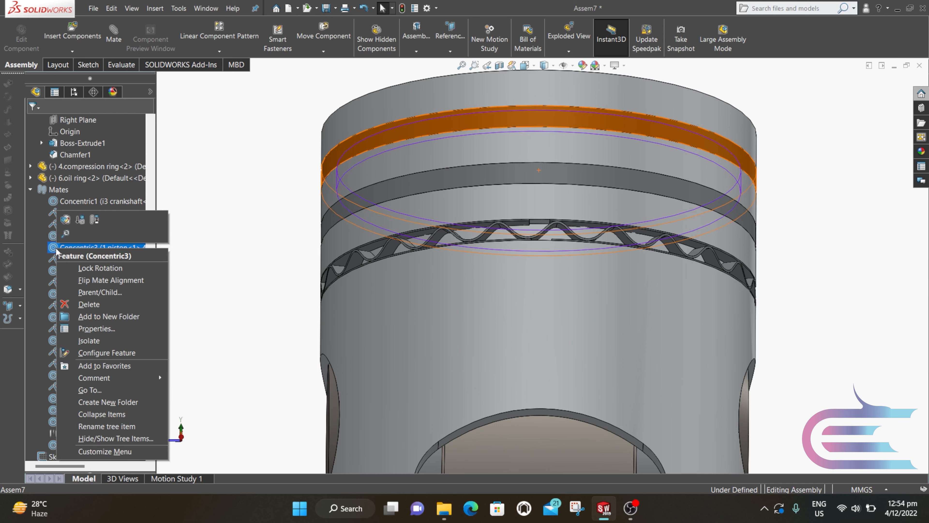
{"action": "left_click", "coordinate": [65, 226]}
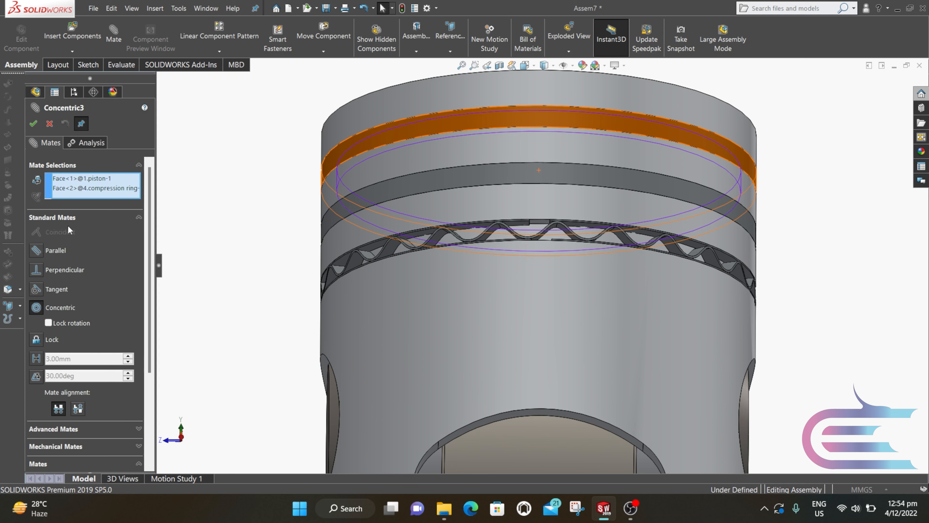
{"action": "left_click", "coordinate": [49, 323]}
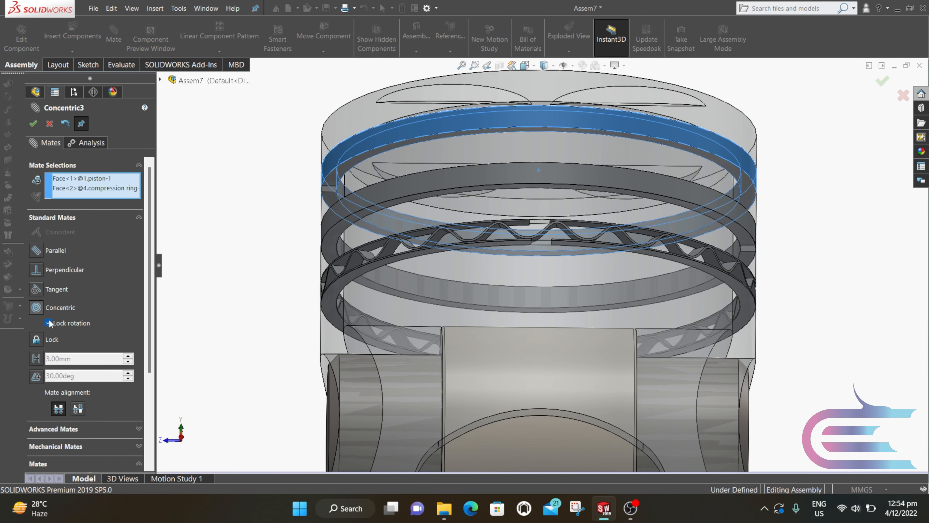
{"action": "left_click", "coordinate": [33, 123]}
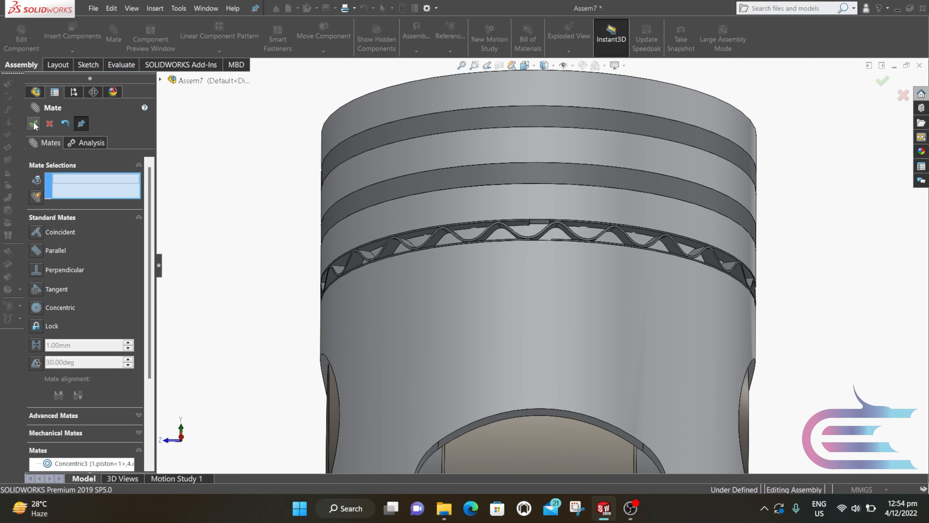
{"action": "left_click", "coordinate": [34, 124]}
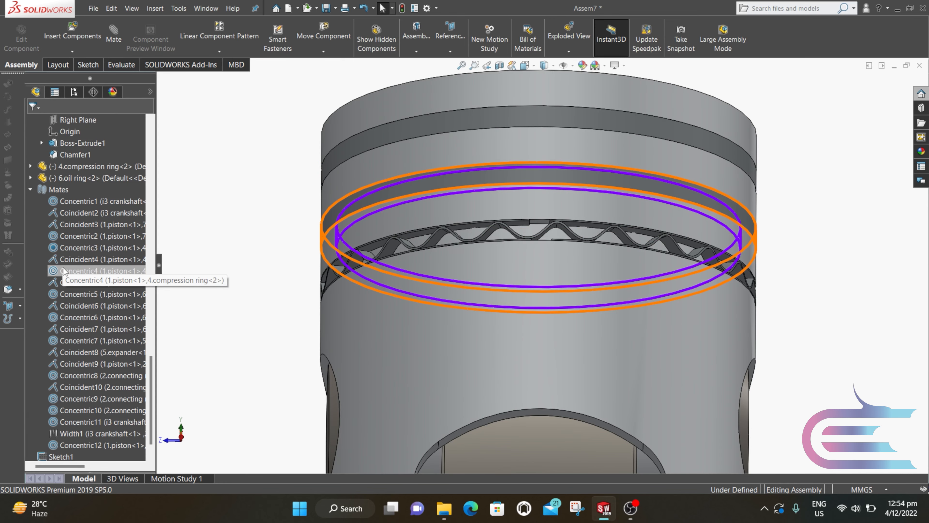
Step: Edit the Concentric4 mate of the second compression ring to lock its rotation
{"action": "right_click", "coordinate": [54, 272]}
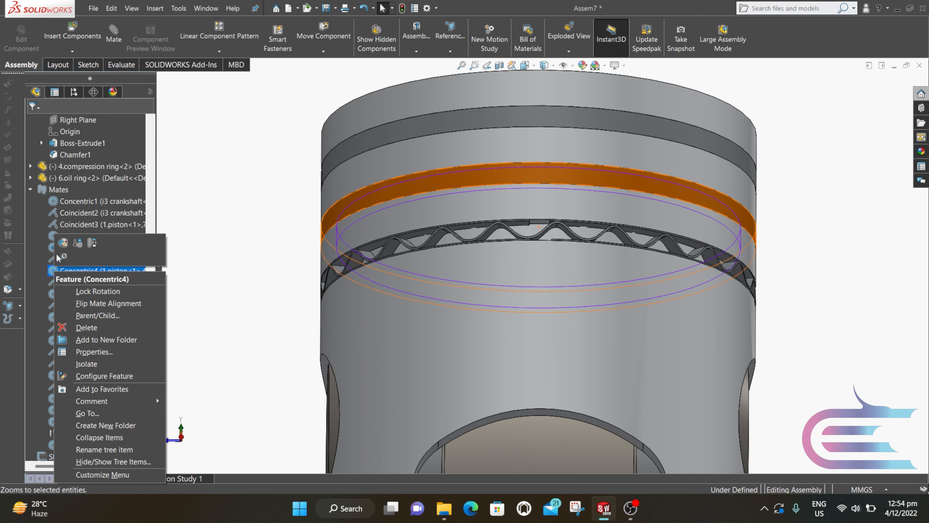
{"action": "key", "text": "Escape"}
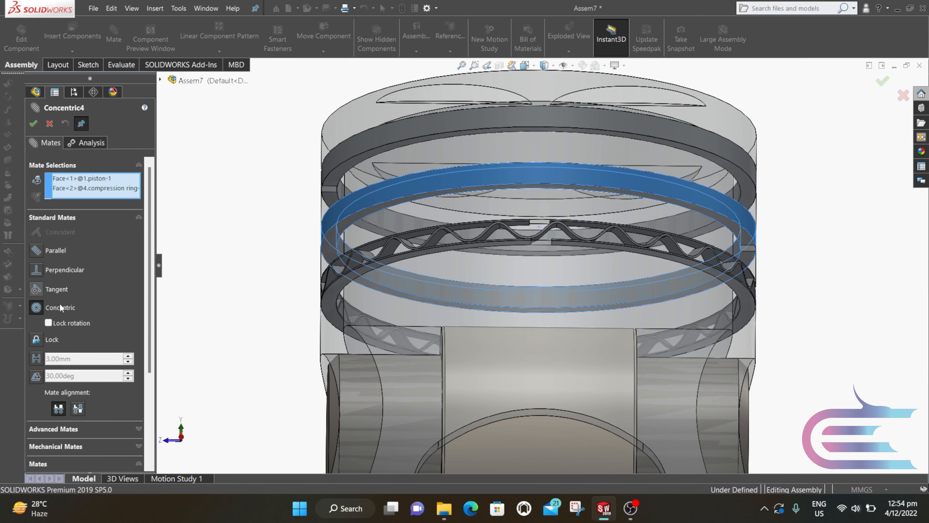
{"action": "left_click", "coordinate": [48, 323]}
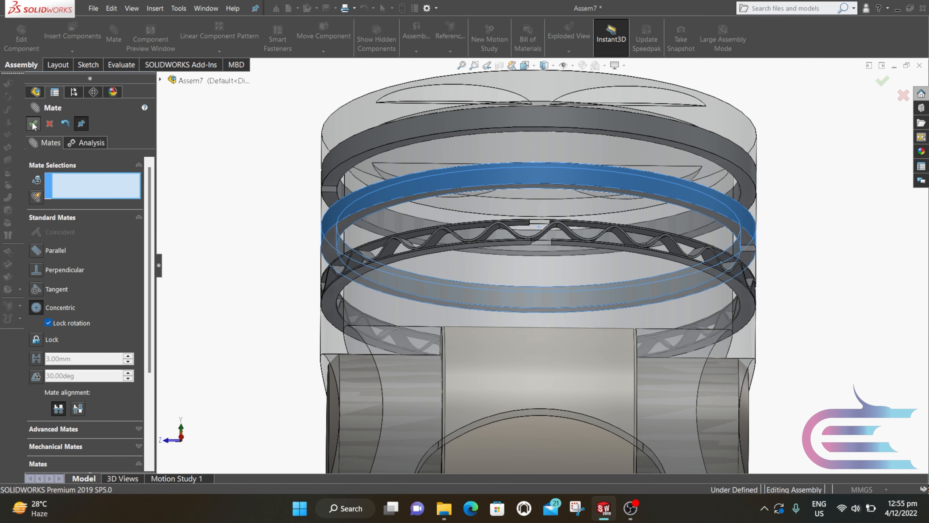
{"action": "left_click", "coordinate": [33, 125]}
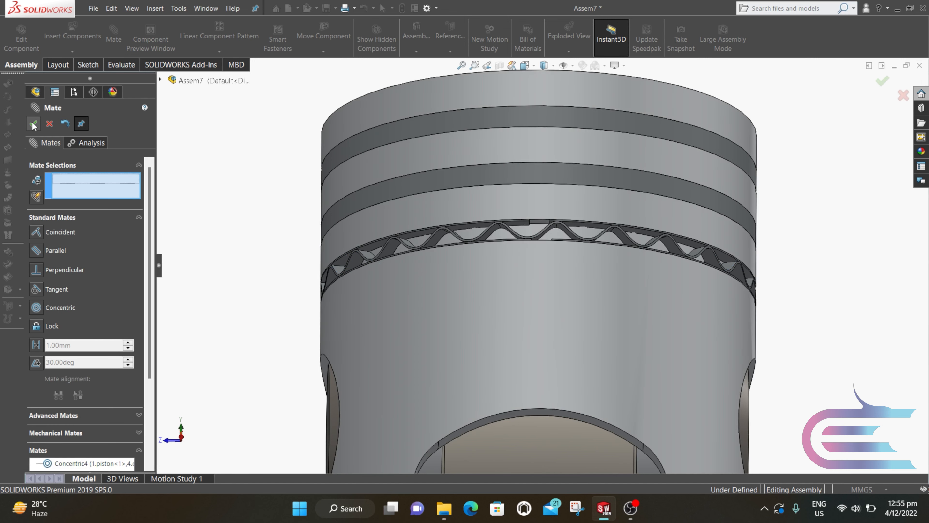
{"action": "left_click", "coordinate": [49, 124]}
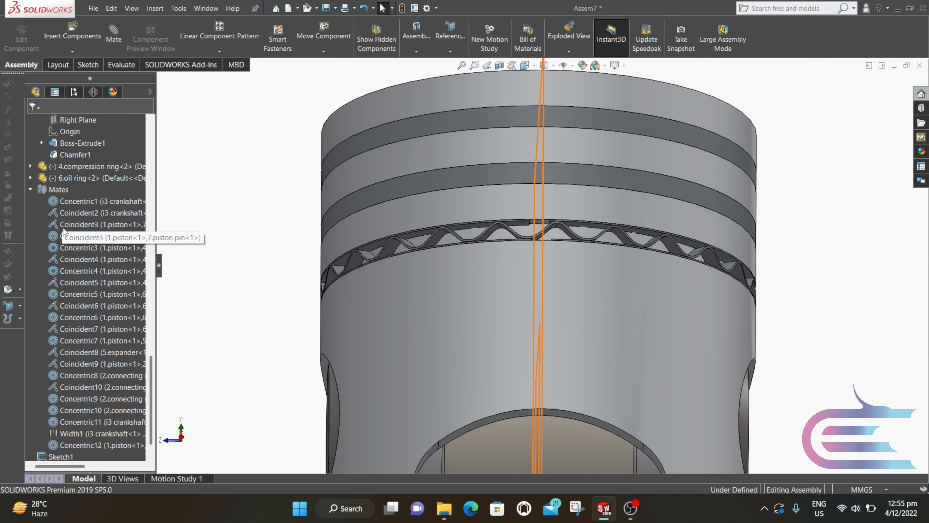
Step: Edit the Concentric5 mate of the upper oil ring to lock its rotation against the piston
{"action": "left_click", "coordinate": [73, 271]}
{"action": "left_click", "coordinate": [59, 294]}
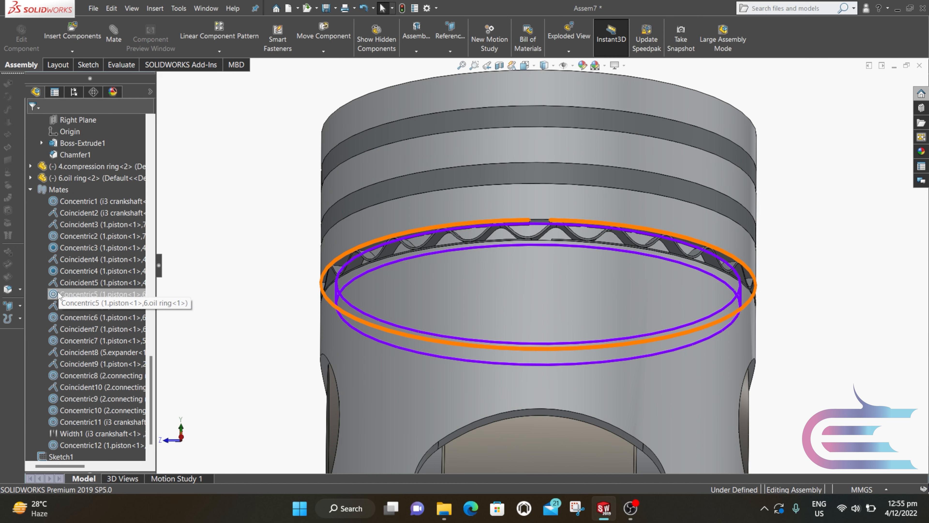
{"action": "right_click", "coordinate": [55, 295]}
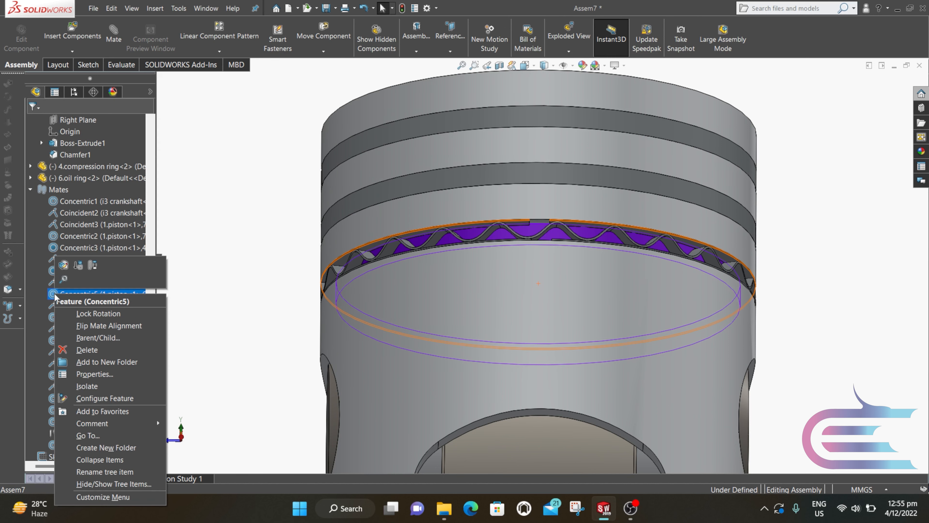
{"action": "left_click", "coordinate": [63, 271]}
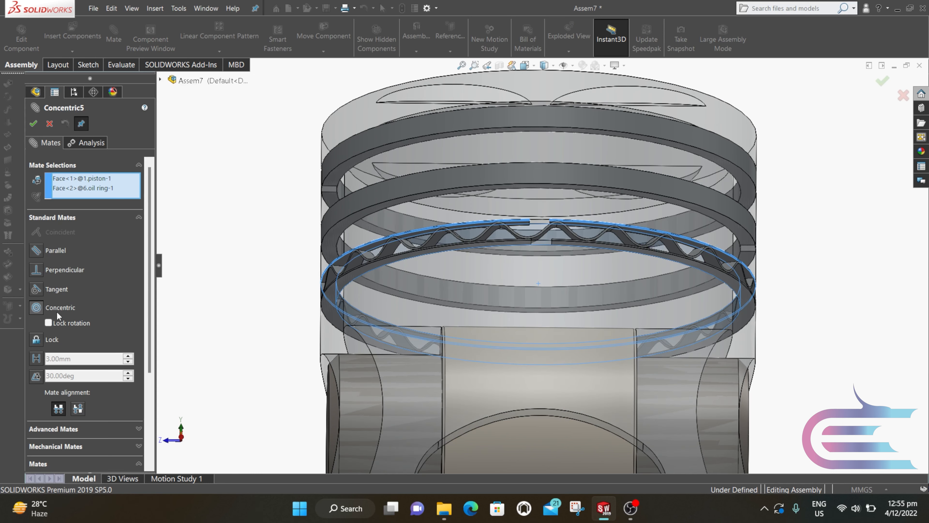
{"action": "left_click", "coordinate": [48, 323]}
{"action": "left_click", "coordinate": [48, 323]}
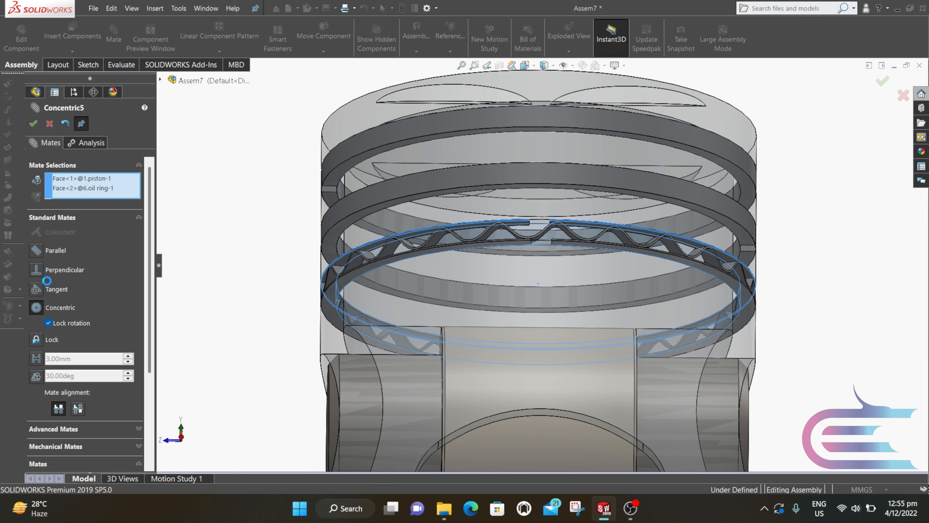
{"action": "left_click", "coordinate": [33, 124]}
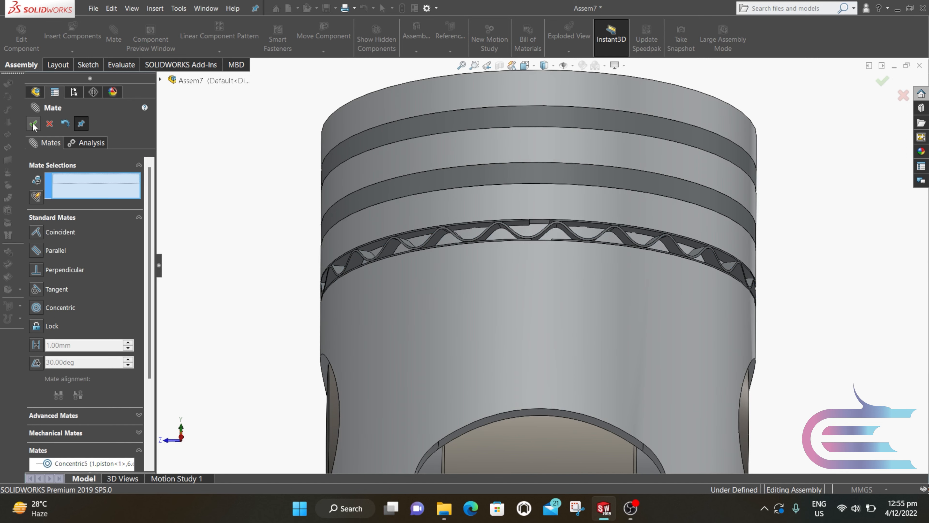
{"action": "left_click", "coordinate": [33, 125]}
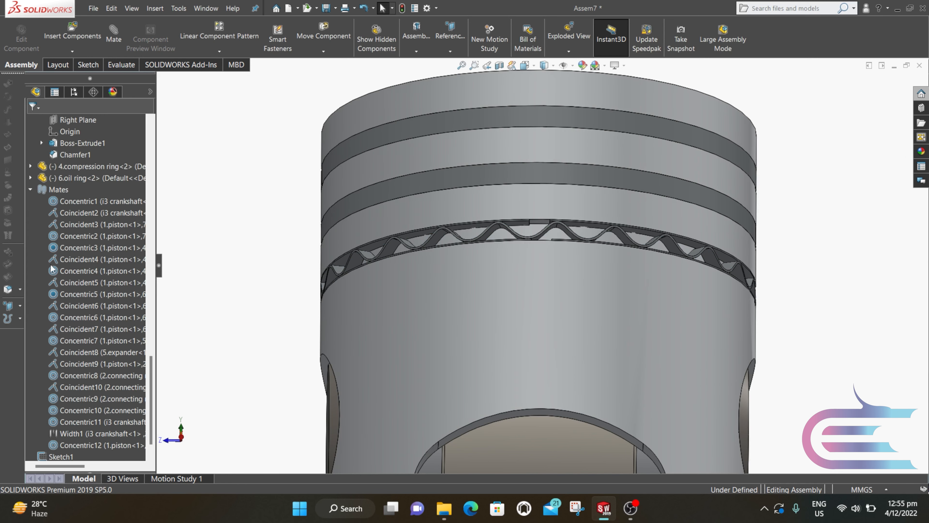
Step: Edit the Concentric6 mate of the lower oil ring to lock its rotation against the piston
{"action": "right_click", "coordinate": [62, 319]}
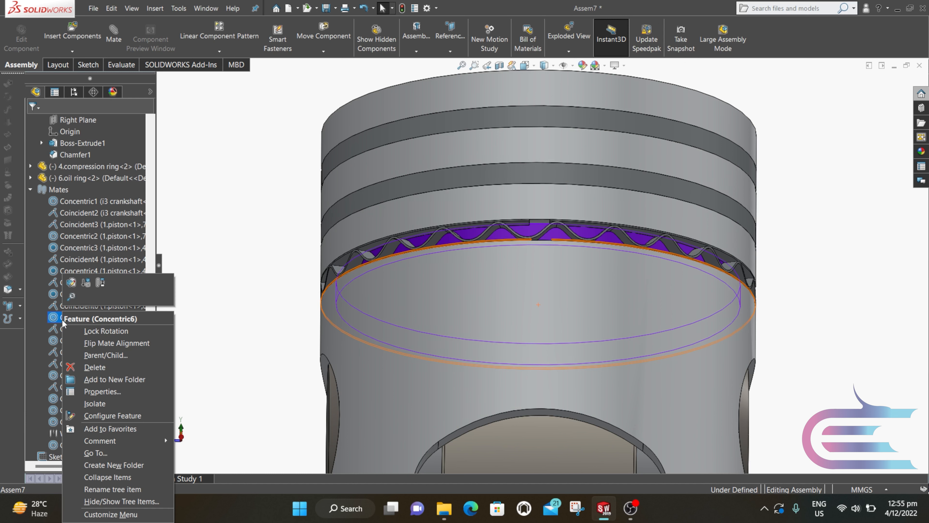
{"action": "left_click", "coordinate": [68, 282]}
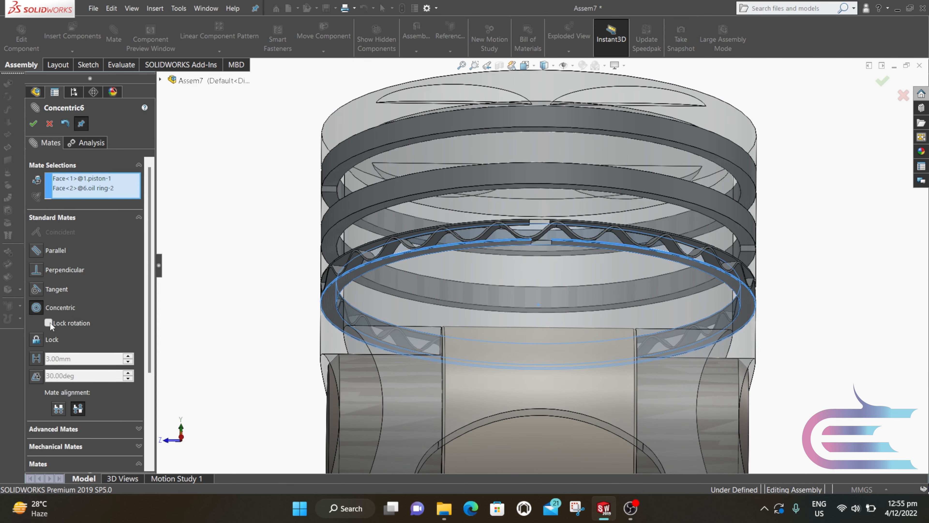
{"action": "left_click", "coordinate": [49, 322]}
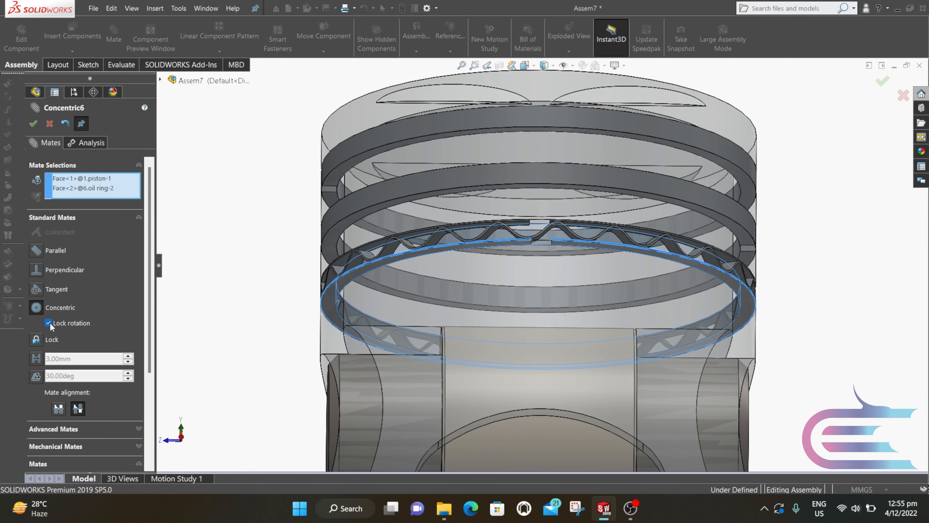
{"action": "left_click", "coordinate": [32, 124]}
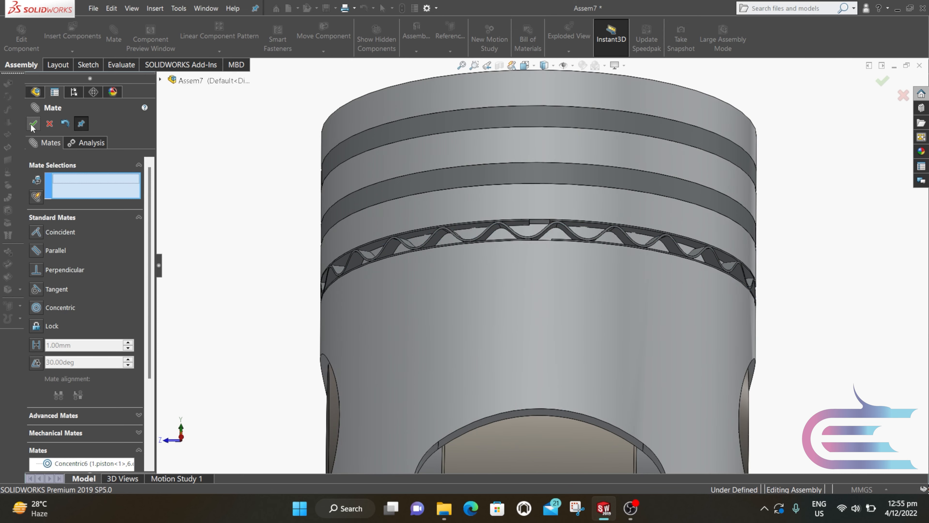
{"action": "left_click", "coordinate": [33, 125]}
Step: Inspect the oil ring gaps up close and select the lower oil ring to check its rotation lock
{"action": "scroll", "coordinate": [267, 244], "scroll_direction": "up", "scroll_amount": 3}
{"action": "middle_click_drag", "start_coordinate": [454, 261], "coordinate": [471, 322]}
{"action": "scroll", "coordinate": [525, 239], "scroll_direction": "down", "scroll_amount": 3}
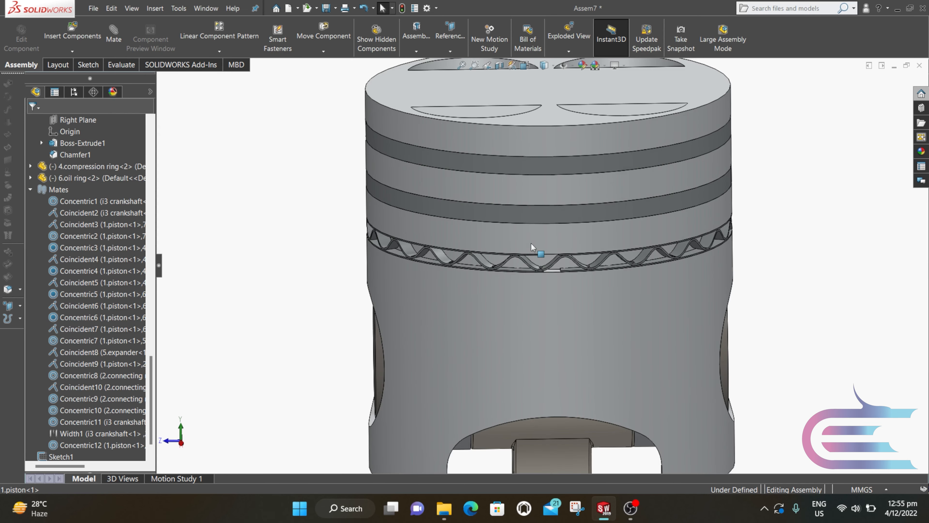
{"action": "scroll", "coordinate": [571, 258], "scroll_direction": "down", "scroll_amount": 5}
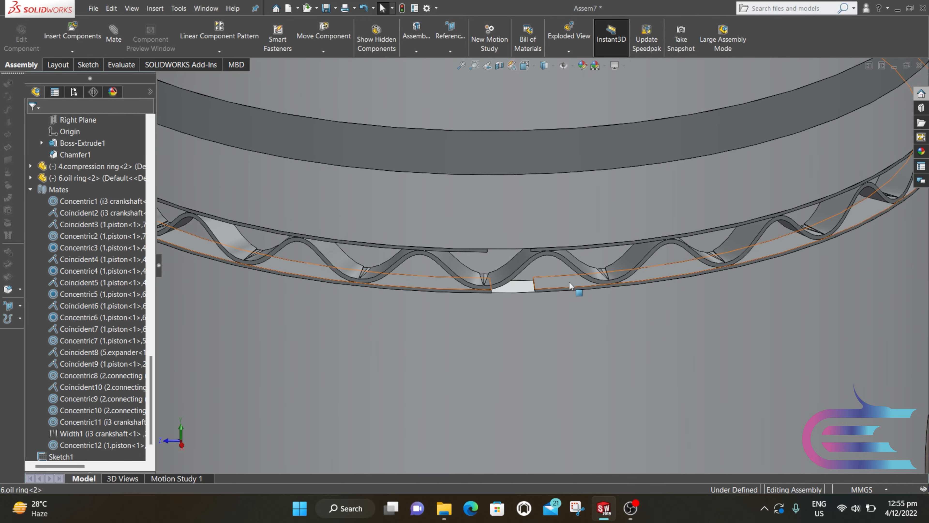
{"action": "left_click", "coordinate": [570, 284]}
{"action": "scroll", "coordinate": [756, 248], "scroll_direction": "up", "scroll_amount": 4}
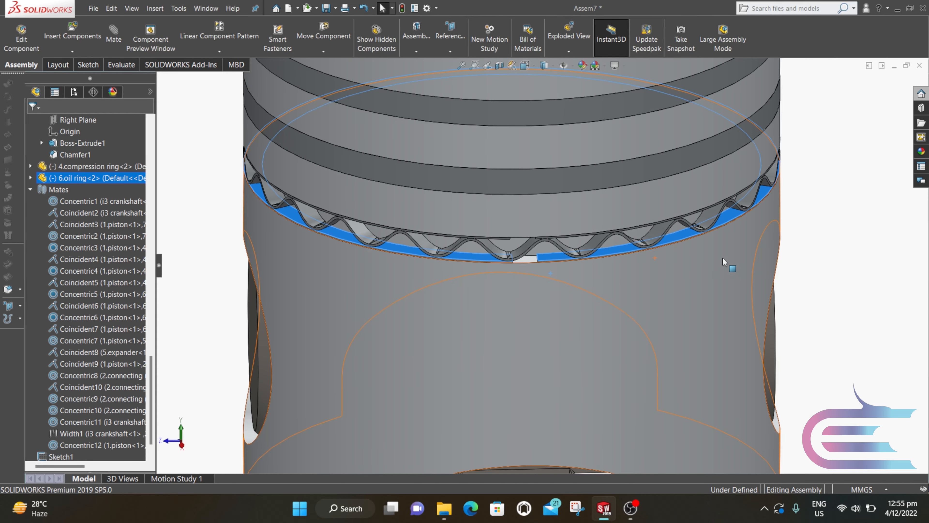
Step: Start Copy with Mates and select the piston and its two compression rings as components to copy
{"action": "scroll", "coordinate": [626, 265], "scroll_direction": "up", "scroll_amount": 6}
{"action": "left_click", "coordinate": [668, 262]}
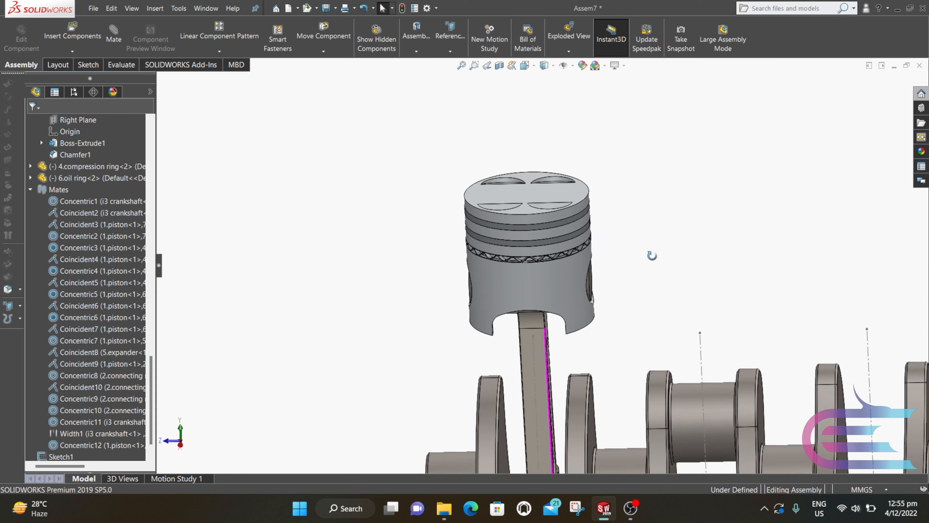
{"action": "middle_click_drag", "start_coordinate": [652, 255], "coordinate": [635, 270]}
{"action": "middle_click_drag", "start_coordinate": [636, 353], "coordinate": [653, 281]}
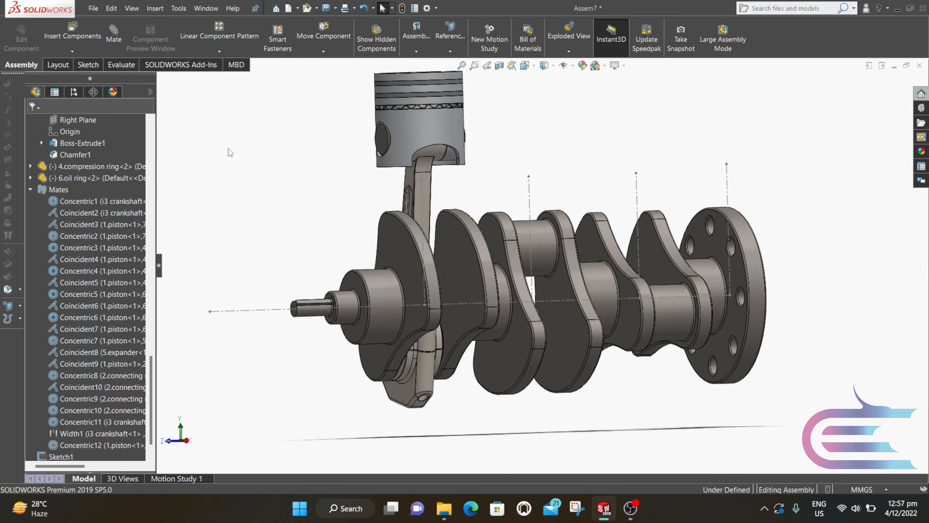
{"action": "left_click", "coordinate": [73, 51]}
{"action": "left_click", "coordinate": [81, 98]}
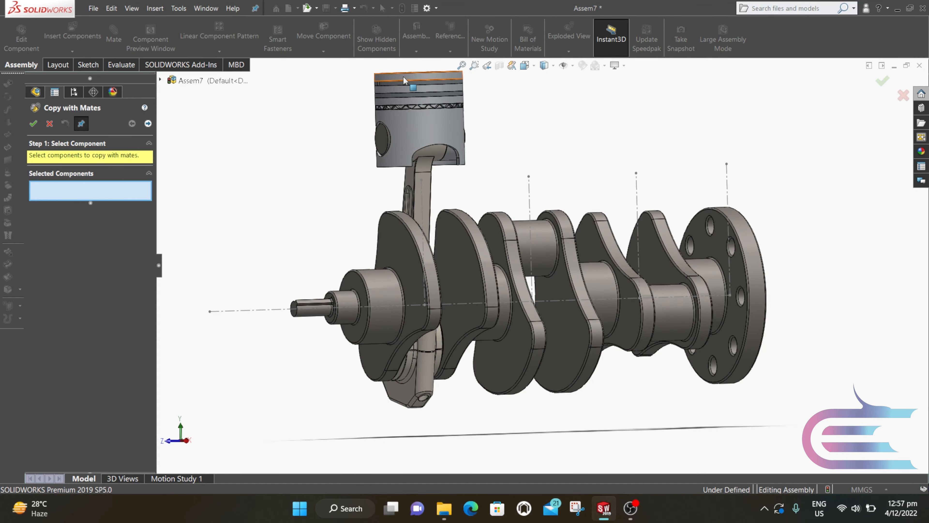
{"action": "left_click", "coordinate": [412, 82]}
{"action": "scroll", "coordinate": [421, 87], "scroll_direction": "down", "scroll_amount": 3}
{"action": "left_click", "coordinate": [490, 225]}
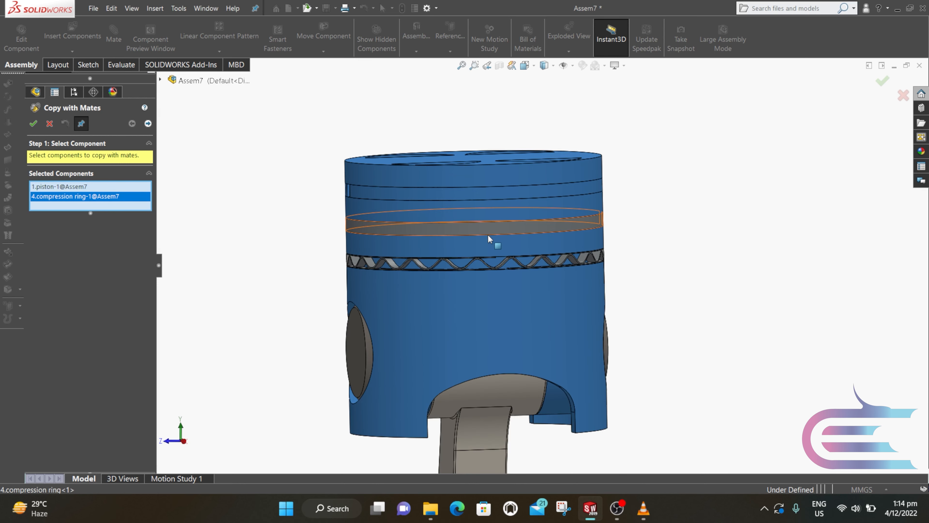
{"action": "left_click", "coordinate": [491, 239]}
Step: Add the expander and both oil rings to the components being copied
{"action": "scroll", "coordinate": [493, 241], "scroll_direction": "down", "scroll_amount": 5}
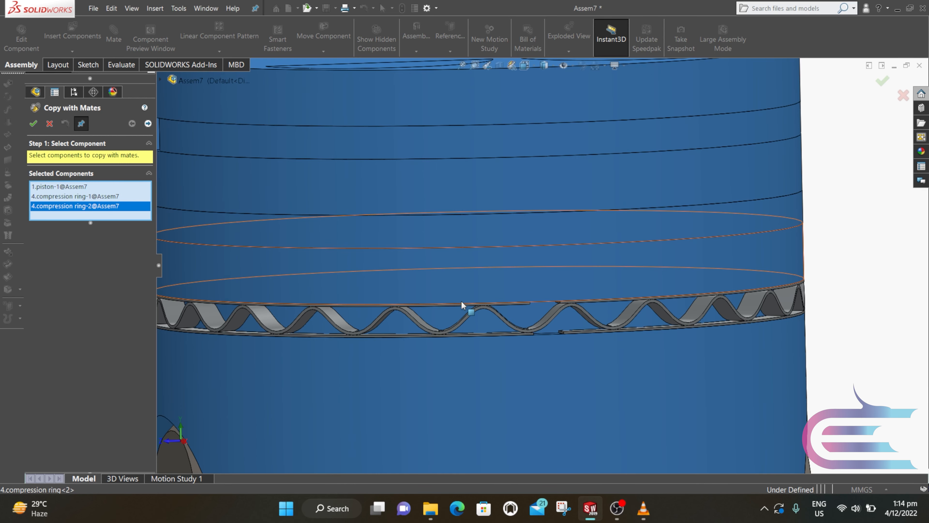
{"action": "left_click", "coordinate": [473, 315]}
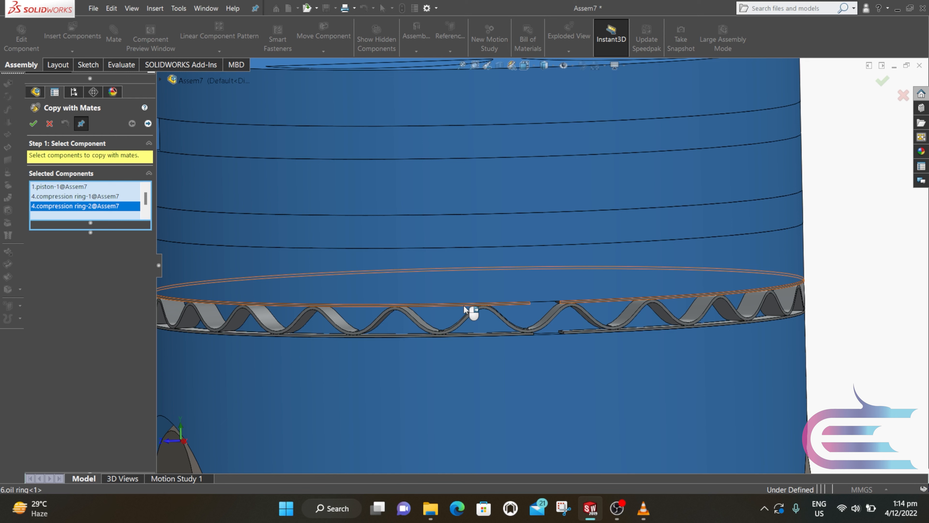
{"action": "left_click", "coordinate": [472, 317]}
{"action": "left_click", "coordinate": [488, 339]}
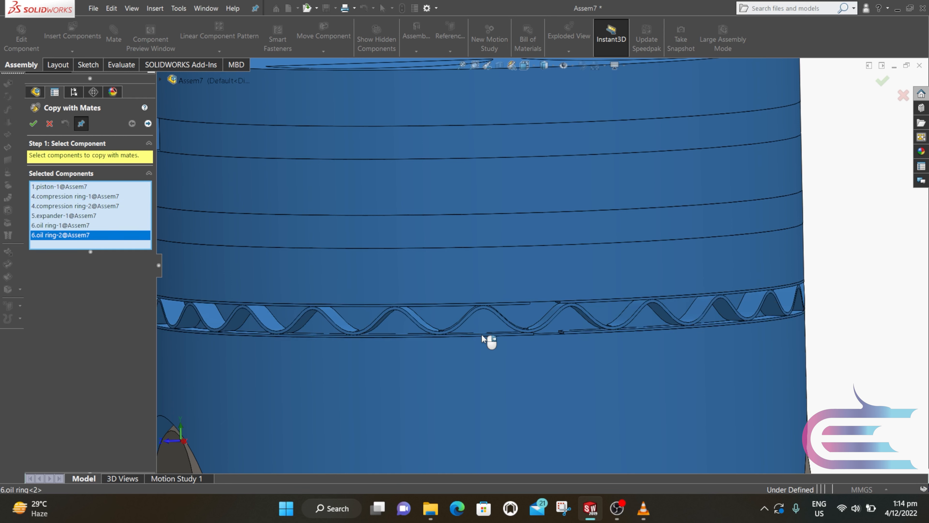
Step: Add the piston pin, connecting rod and connecting rod part to the copy selection, and proceed to the mate references
{"action": "scroll", "coordinate": [489, 339], "scroll_direction": "up", "scroll_amount": 5}
{"action": "left_click", "coordinate": [396, 377]}
{"action": "left_click", "coordinate": [523, 426]}
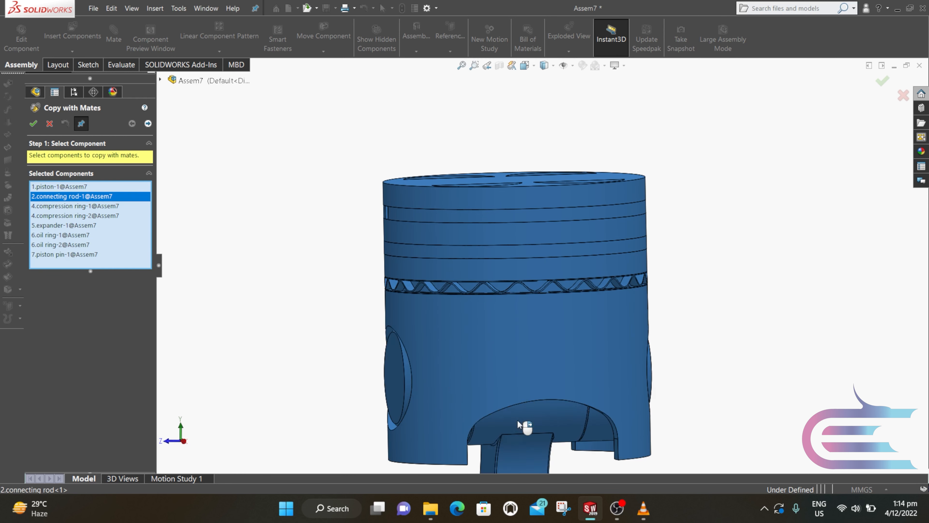
{"action": "scroll", "coordinate": [523, 425], "scroll_direction": "up", "scroll_amount": 4}
{"action": "scroll", "coordinate": [524, 425], "scroll_direction": "up", "scroll_amount": 2}
{"action": "left_click", "coordinate": [537, 459]}
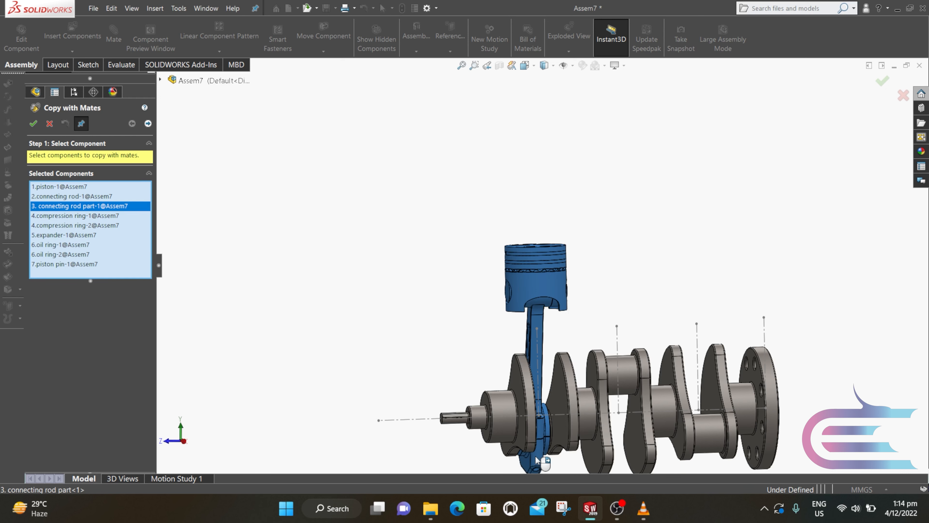
{"action": "left_click", "coordinate": [148, 123]}
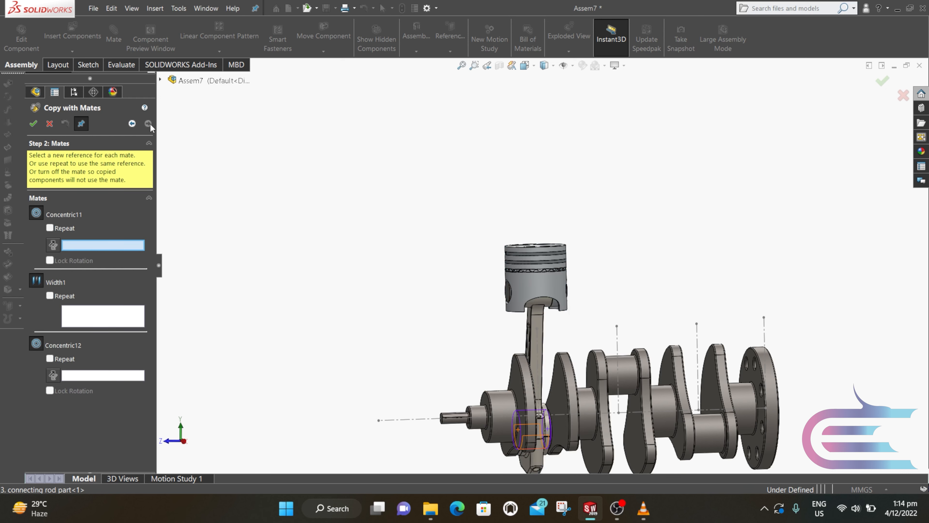
Step: Set the second crankpin's cylindrical face as the new reference for the Concentric11 mate
{"action": "scroll", "coordinate": [587, 435], "scroll_direction": "down", "scroll_amount": 5}
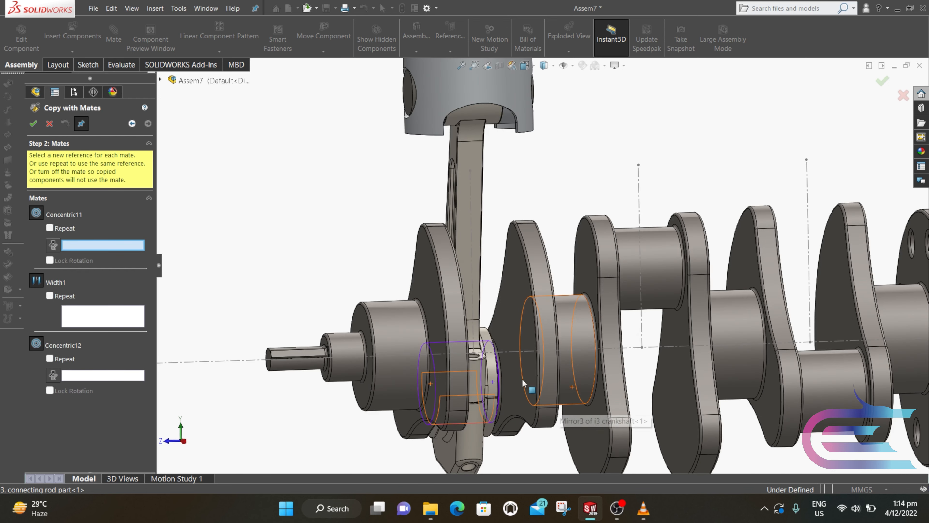
{"action": "middle_click_drag", "start_coordinate": [502, 377], "coordinate": [535, 396]}
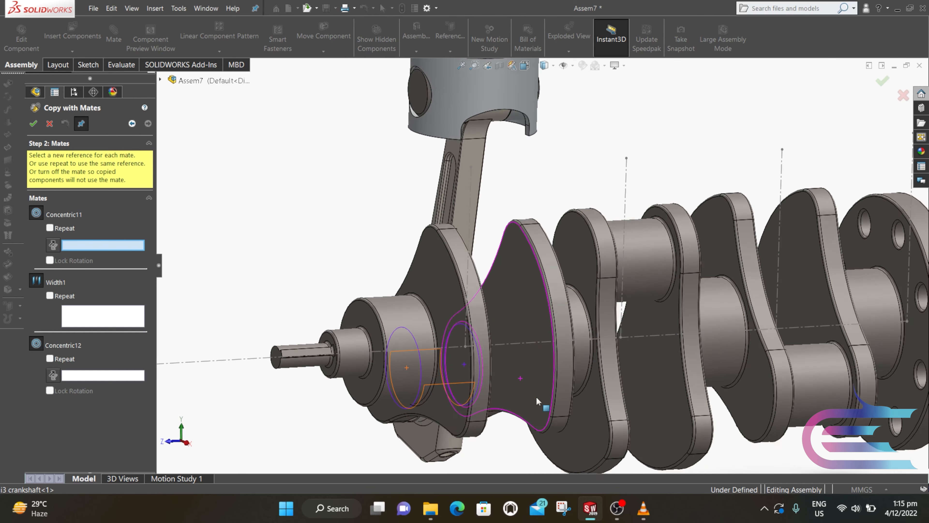
{"action": "left_click", "coordinate": [635, 265]}
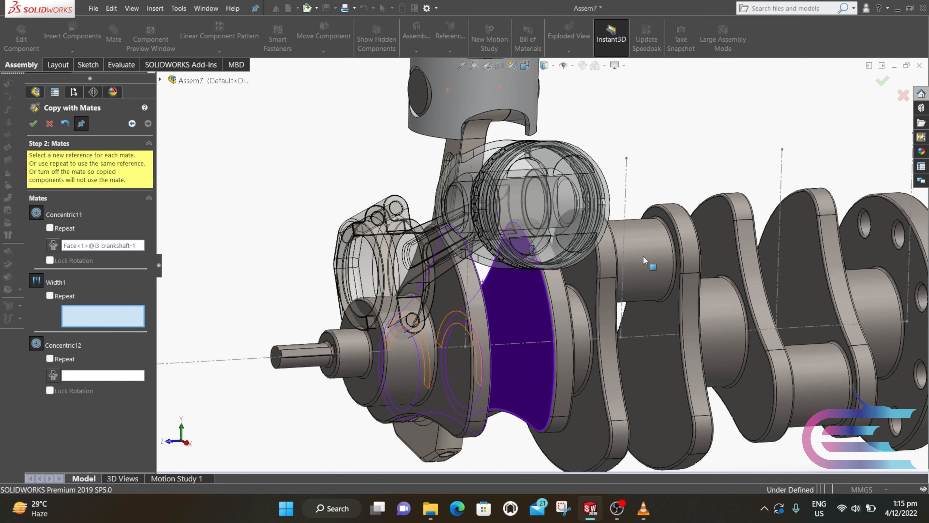
Step: Set the two crank web faces on either side of the second crankpin as the Width1 references
{"action": "left_click", "coordinate": [656, 359]}
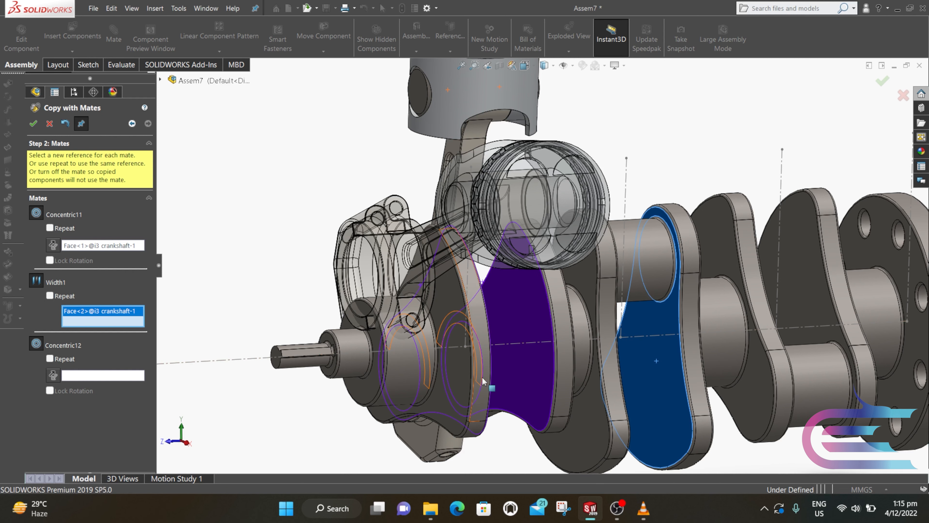
{"action": "mouse_move", "coordinate": [568, 366]}
{"action": "middle_mouse_down"}
{"action": "mouse_move", "coordinate": [586, 373]}
{"action": "mouse_move", "coordinate": [559, 379]}
{"action": "middle_mouse_up"}
{"action": "left_click", "coordinate": [617, 385]}
{"action": "middle_click_drag", "start_coordinate": [618, 387], "coordinate": [567, 352]}
{"action": "middle_click_drag", "start_coordinate": [438, 273], "coordinate": [485, 326]}
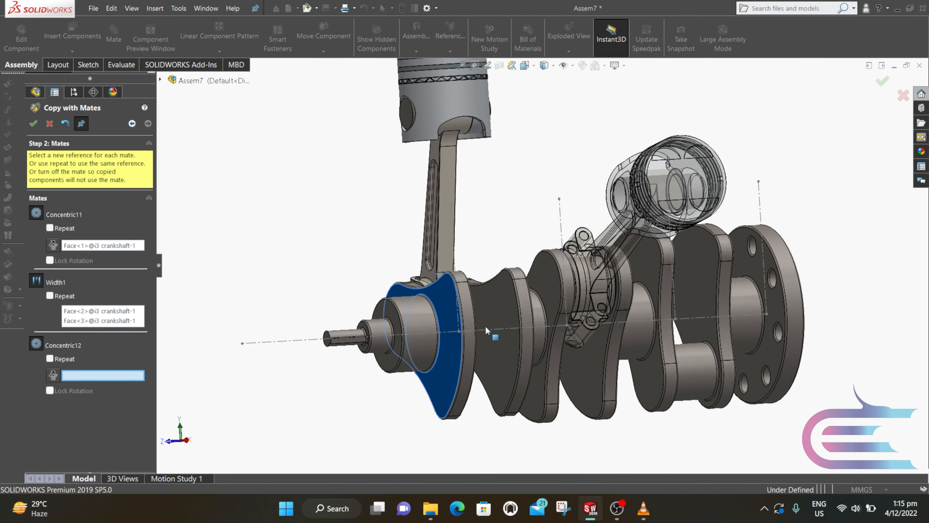
Step: Try to place the second piston assembly by referencing the second cylinder's vertical sketch line for Concentric12
{"action": "left_click_drag", "start_coordinate": [486, 327], "coordinate": [571, 304]}
{"action": "middle_click_drag", "start_coordinate": [570, 303], "coordinate": [572, 234]}
{"action": "scroll", "coordinate": [572, 231], "scroll_direction": "down", "scroll_amount": 3}
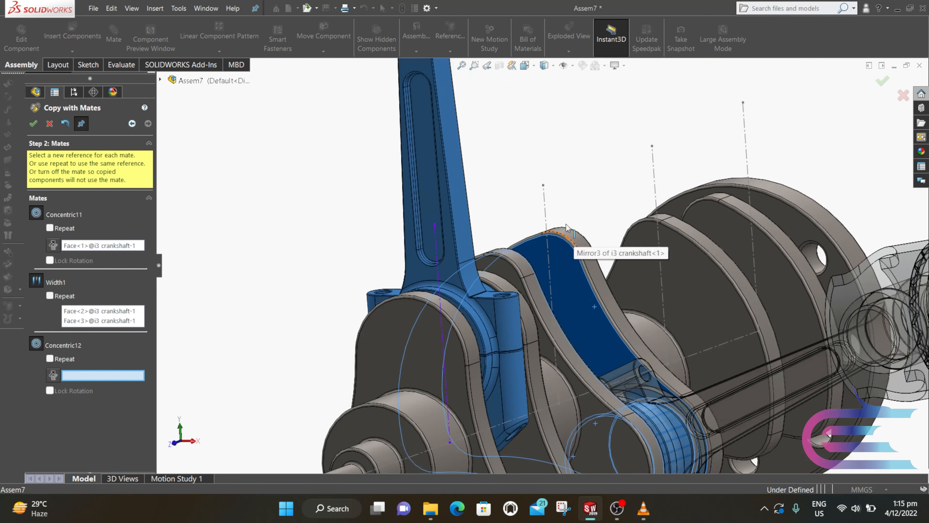
{"action": "left_click", "coordinate": [545, 208]}
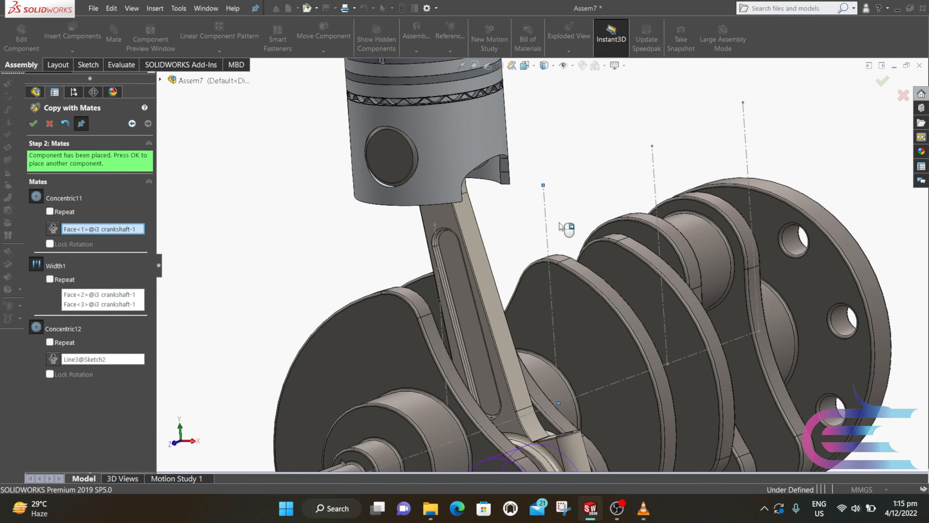
Step: Remove the Concentric12 reference and swing the copied piston assembly upward around the second crankpin
{"action": "scroll", "coordinate": [559, 226], "scroll_direction": "up", "scroll_amount": 5}
{"action": "middle_click_drag", "start_coordinate": [560, 226], "coordinate": [556, 367]}
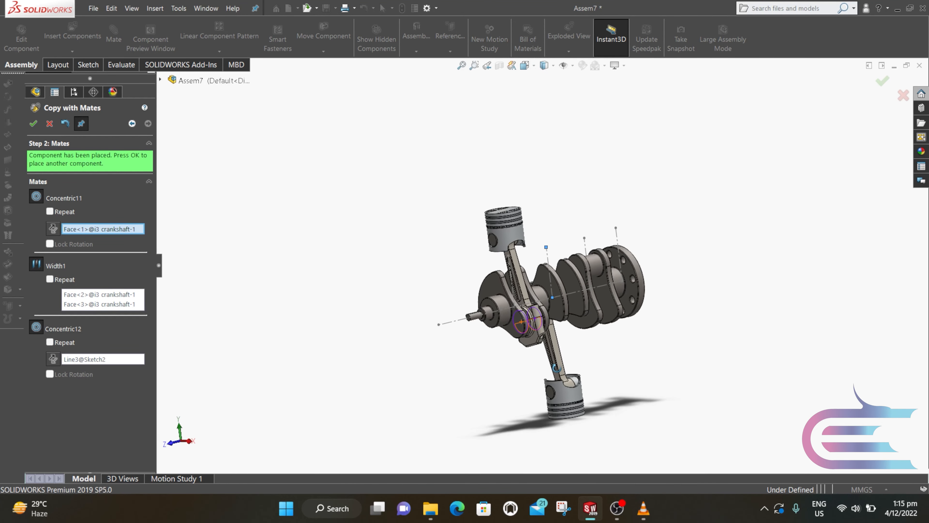
{"action": "right_click", "coordinate": [75, 362]}
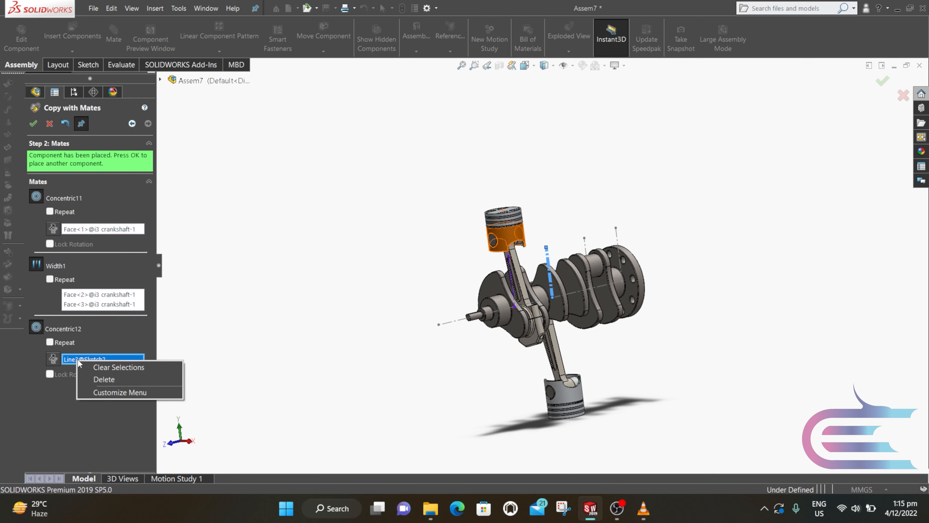
{"action": "left_click", "coordinate": [109, 382]}
{"action": "scroll", "coordinate": [592, 415], "scroll_direction": "down", "scroll_amount": 4}
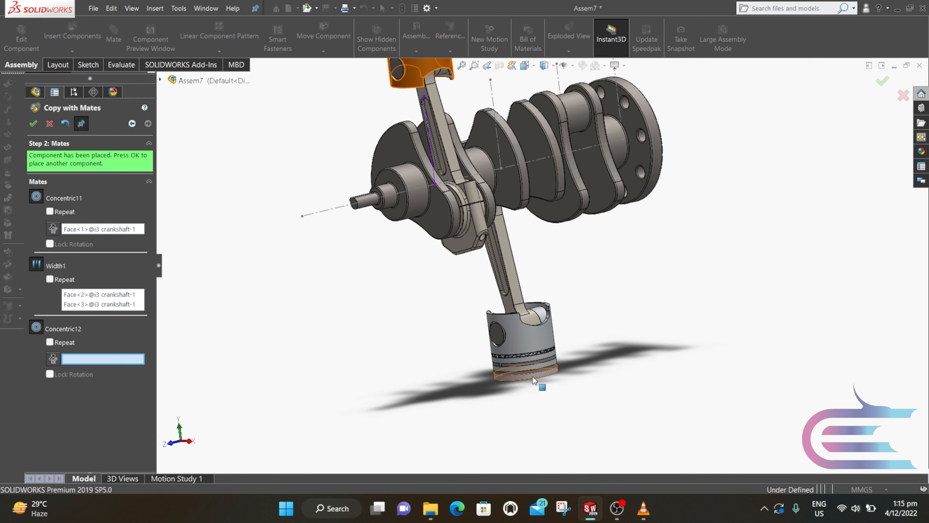
{"action": "left_click_drag", "start_coordinate": [532, 377], "coordinate": [691, 139]}
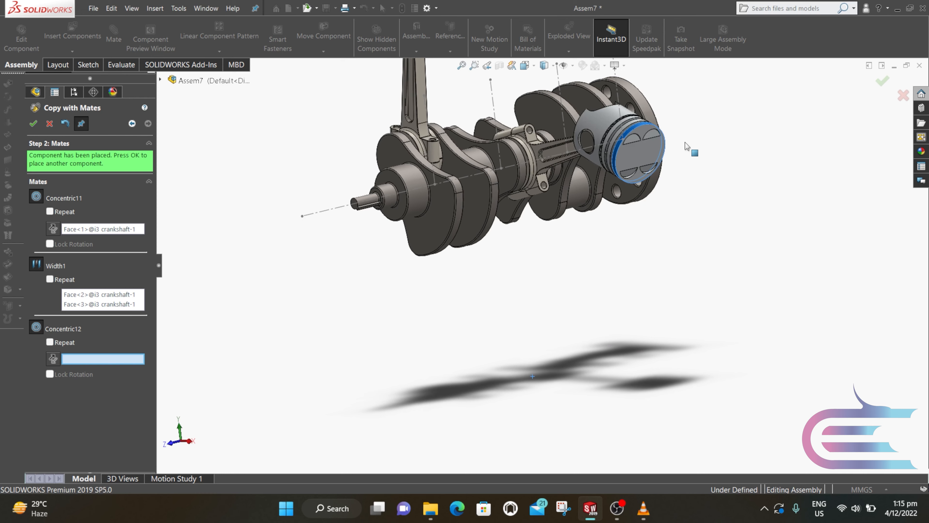
{"action": "middle_click_drag", "start_coordinate": [513, 205], "coordinate": [477, 202]}
{"action": "scroll", "coordinate": [475, 172], "scroll_direction": "up", "scroll_amount": 3}
{"action": "scroll", "coordinate": [475, 172], "scroll_direction": "down", "scroll_amount": 5}
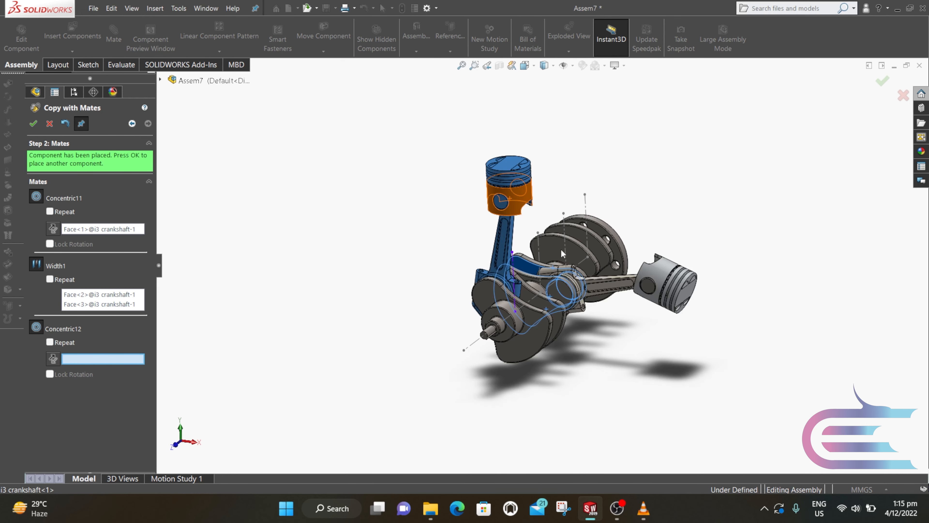
{"action": "left_click_drag", "start_coordinate": [743, 316], "coordinate": [553, 70]}
Step: Reference the vertical sketch line through the second crankpin for the copy's Concentric12 mate
{"action": "middle_click_drag", "start_coordinate": [662, 197], "coordinate": [572, 229]}
{"action": "scroll", "coordinate": [571, 229], "scroll_direction": "down", "scroll_amount": 10}
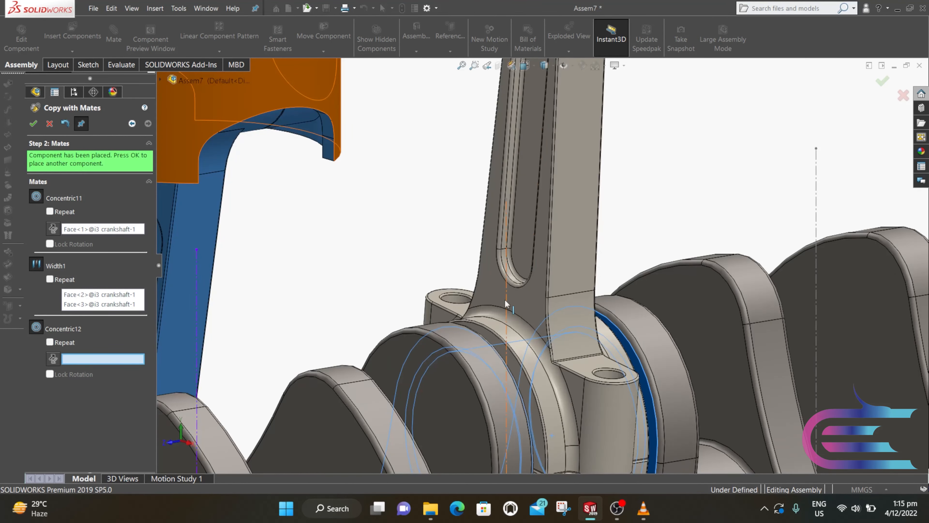
{"action": "left_click", "coordinate": [504, 300]}
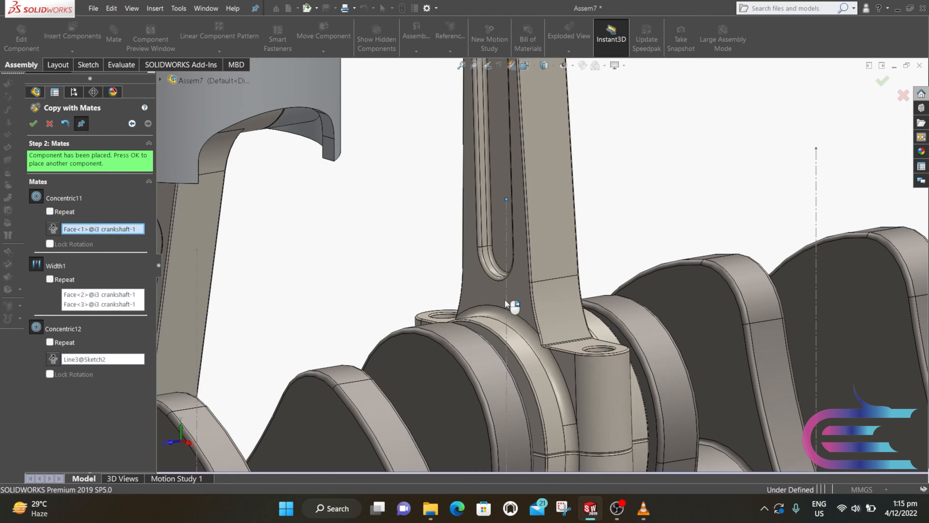
Step: Flip the Concentric12 alignment so the second piston's crown faces up, and accept the copy
{"action": "scroll", "coordinate": [504, 300], "scroll_direction": "up", "scroll_amount": 8}
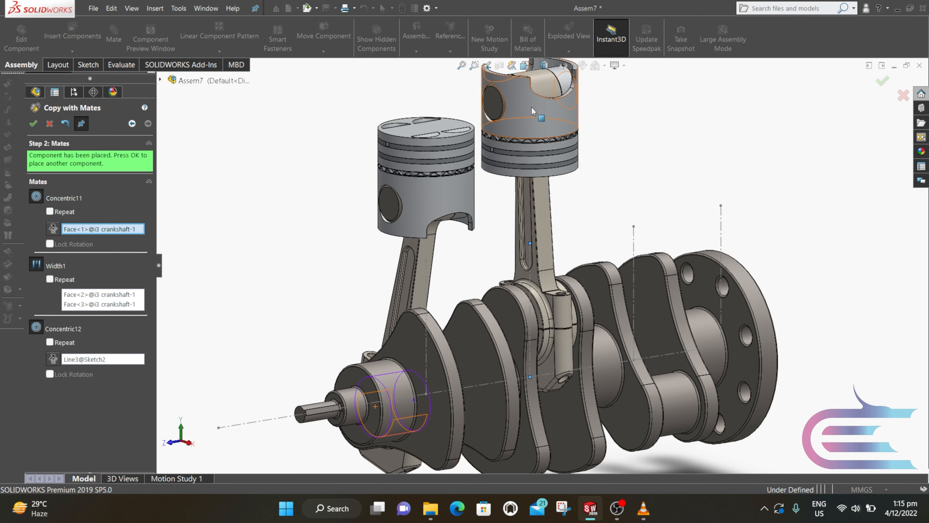
{"action": "scroll", "coordinate": [539, 174], "scroll_direction": "down", "scroll_amount": 4}
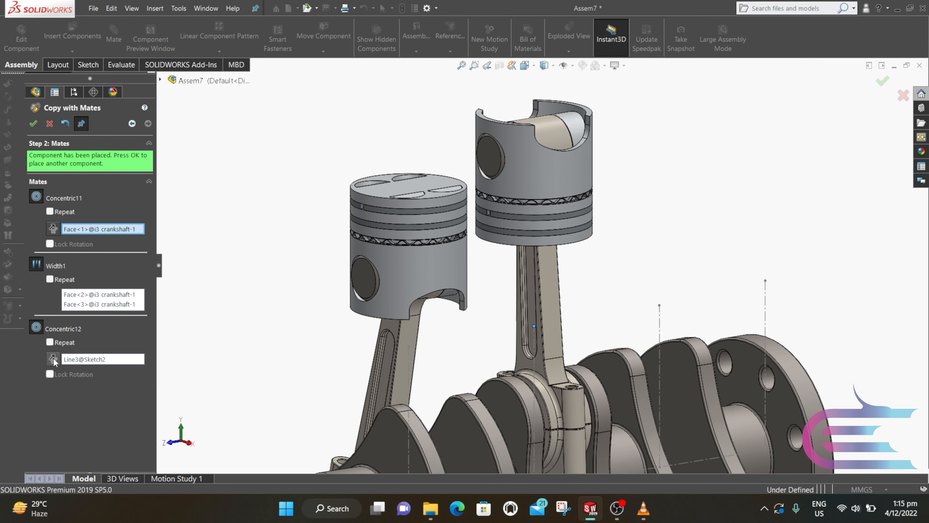
{"action": "left_click", "coordinate": [53, 357]}
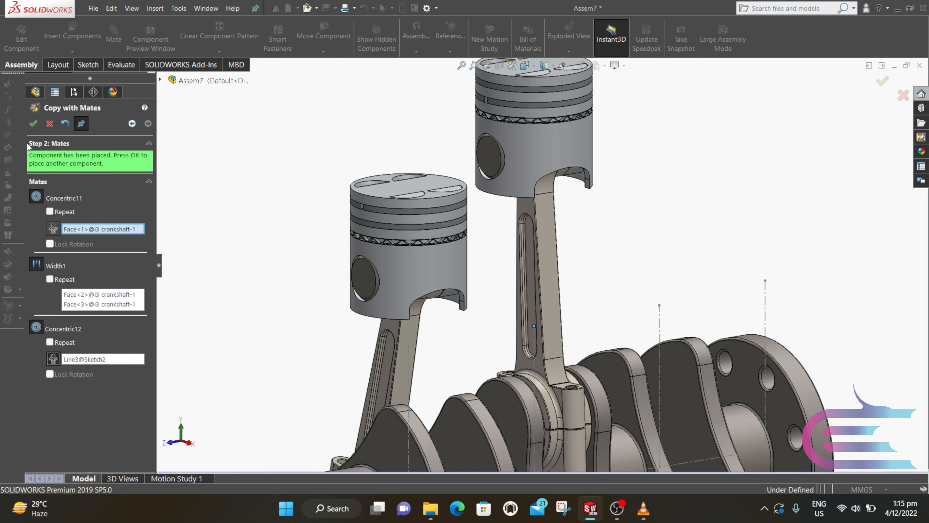
{"action": "left_click", "coordinate": [34, 124]}
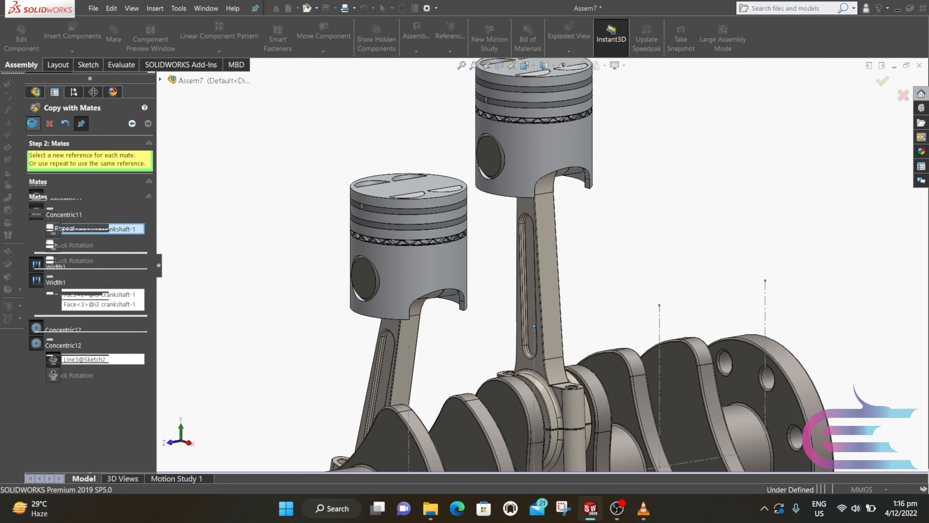
Step: Set the third crankpin's cylindrical face as the Concentric11 reference for another piston assembly copy
{"action": "key", "text": "f"}
{"action": "middle_click_drag", "start_coordinate": [579, 384], "coordinate": [614, 298]}
{"action": "left_click", "coordinate": [588, 401]}
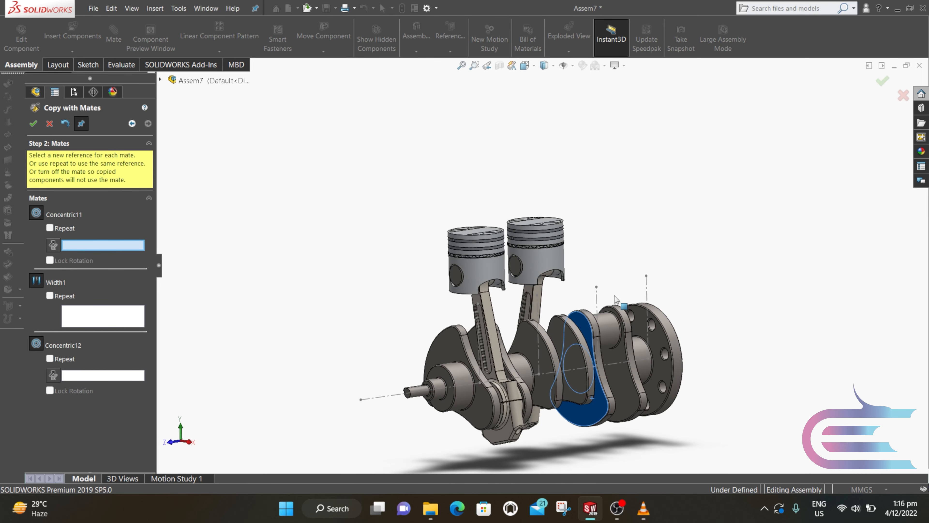
{"action": "scroll", "coordinate": [618, 311], "scroll_direction": "down", "scroll_amount": 5}
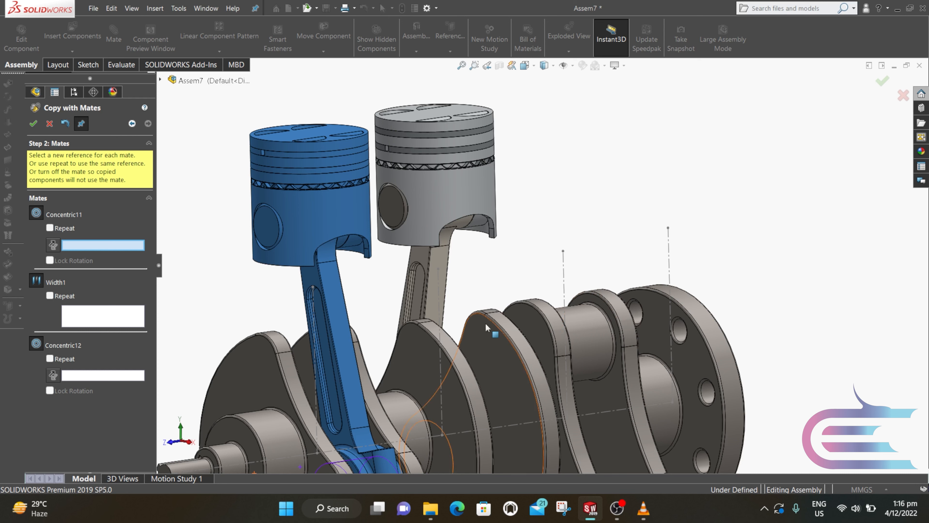
{"action": "left_click", "coordinate": [592, 342]}
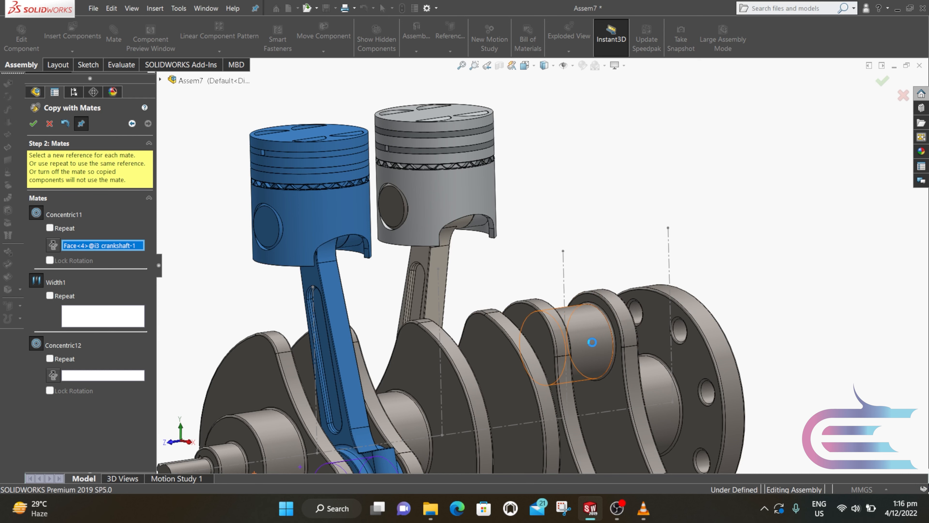
Step: Set the crank web faces on both sides of the third crankpin as the Width1 references
{"action": "scroll", "coordinate": [590, 341], "scroll_direction": "up", "scroll_amount": 5}
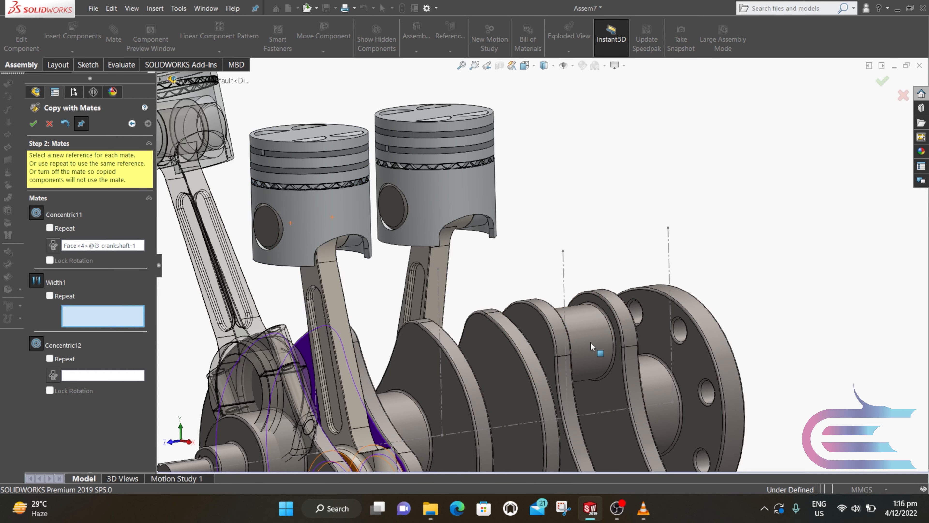
{"action": "middle_click_drag", "start_coordinate": [586, 349], "coordinate": [631, 365]}
{"action": "left_click", "coordinate": [565, 388]}
{"action": "left_click", "coordinate": [589, 375]}
Step: Reference the third cylinder's vertical sketch line for Concentric12 to position the third piston assembly
{"action": "scroll", "coordinate": [582, 331], "scroll_direction": "down", "scroll_amount": 5}
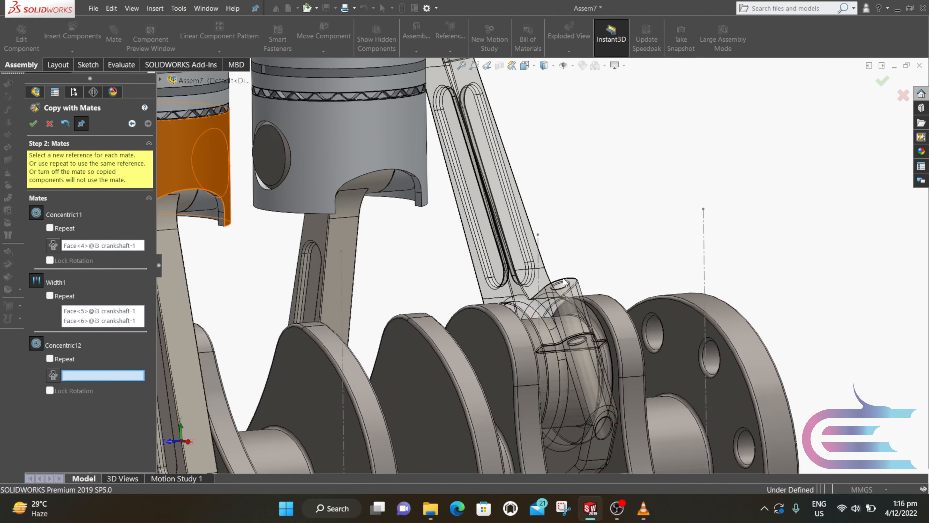
{"action": "left_click", "coordinate": [537, 282]}
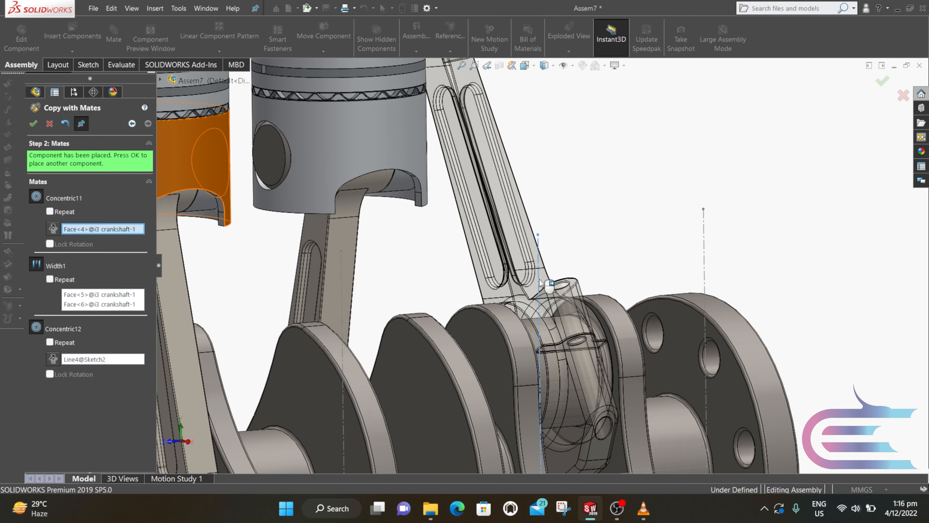
{"action": "scroll", "coordinate": [538, 285], "scroll_direction": "up", "scroll_amount": 4}
{"action": "scroll", "coordinate": [541, 287], "scroll_direction": "up", "scroll_amount": 5}
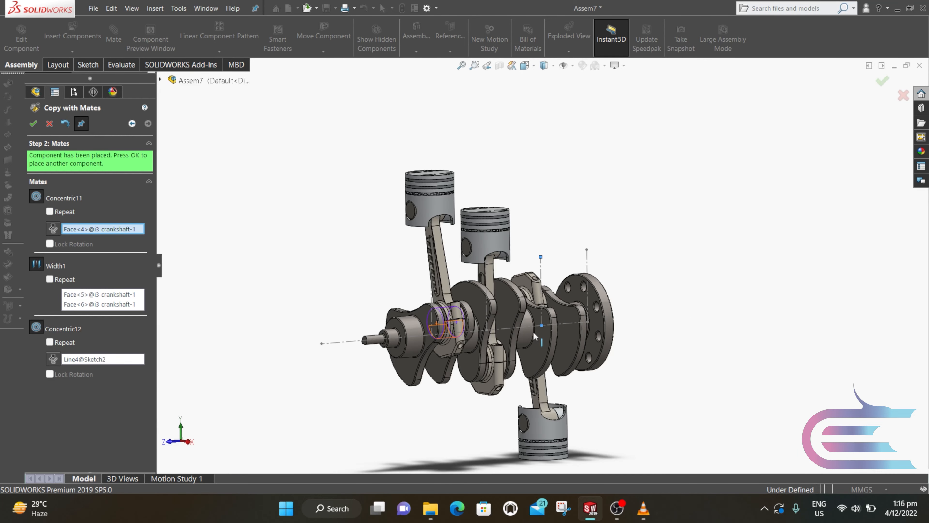
Step: Clear the Concentric12 reference and swing the inverted third piston and rod up above the crankshaft
{"action": "right_click", "coordinate": [84, 360]}
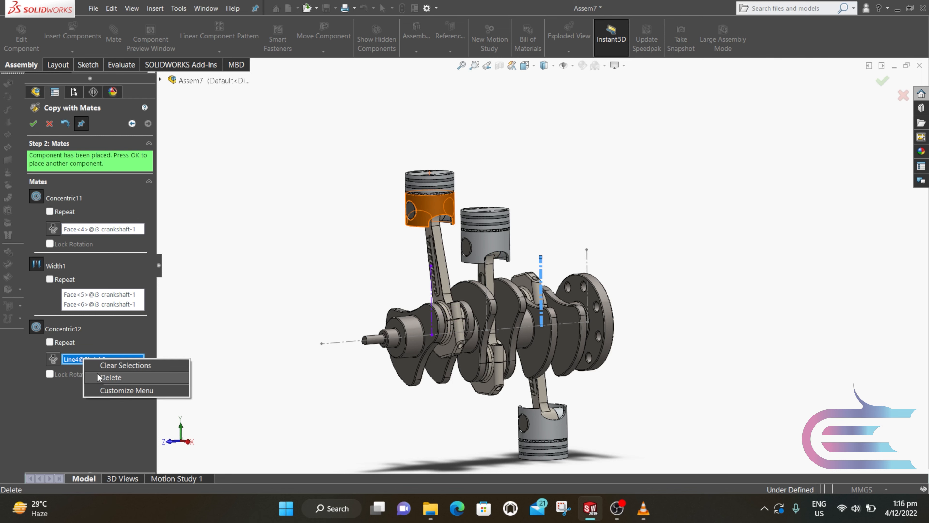
{"action": "left_click", "coordinate": [97, 377]}
{"action": "scroll", "coordinate": [525, 408], "scroll_direction": "down", "scroll_amount": 3}
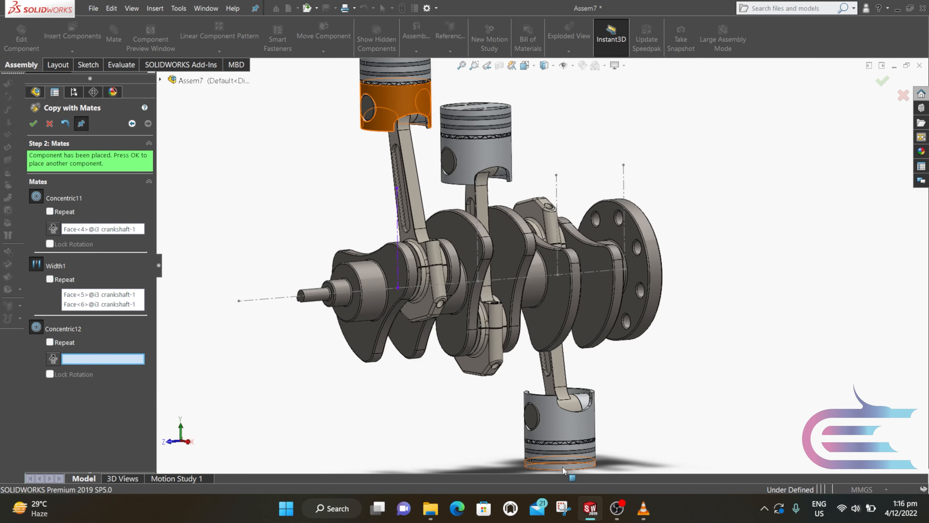
{"action": "left_click_drag", "start_coordinate": [563, 470], "coordinate": [622, 95]}
{"action": "scroll", "coordinate": [582, 205], "scroll_direction": "up", "scroll_amount": 1}
{"action": "scroll", "coordinate": [578, 216], "scroll_direction": "down", "scroll_amount": 3}
{"action": "scroll", "coordinate": [493, 180], "scroll_direction": "up", "scroll_amount": 2}
{"action": "scroll", "coordinate": [493, 179], "scroll_direction": "down", "scroll_amount": 1}
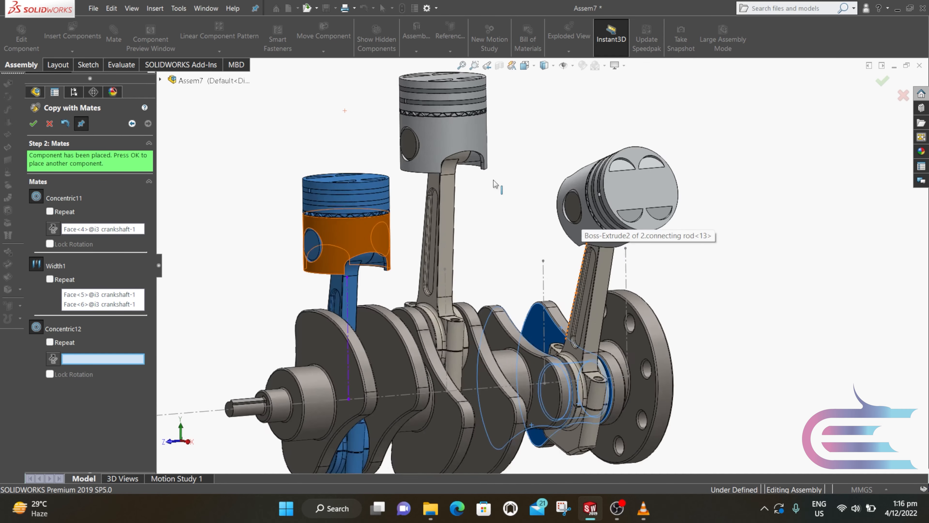
{"action": "scroll", "coordinate": [675, 141], "scroll_direction": "down", "scroll_amount": 4}
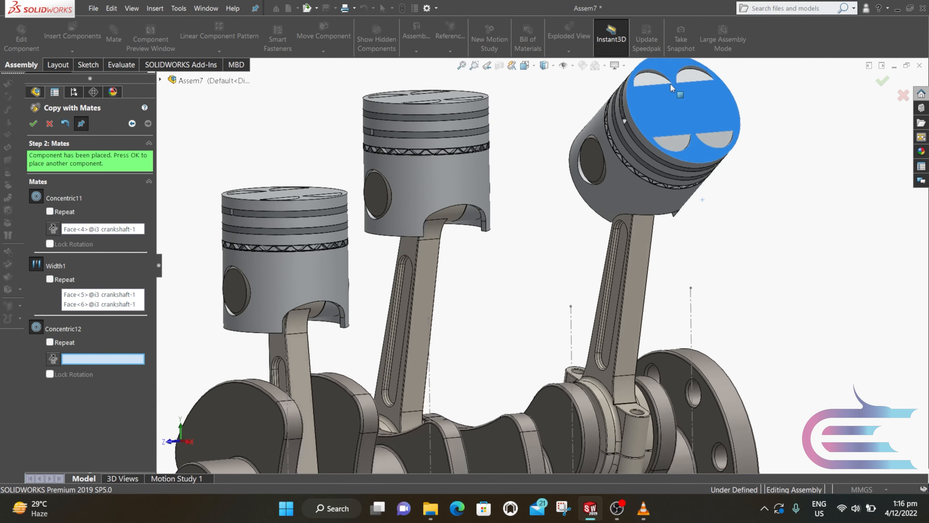
{"action": "middle_click_drag", "start_coordinate": [673, 90], "coordinate": [644, 199]}
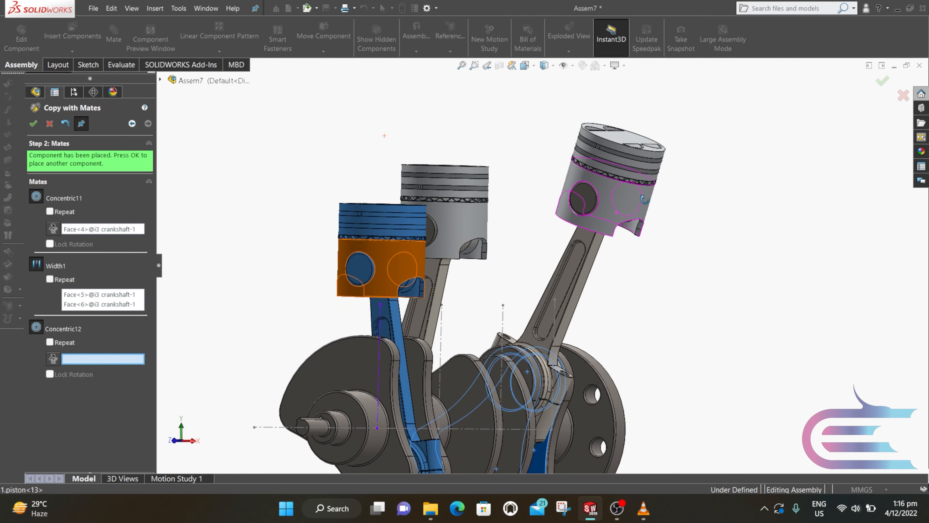
{"action": "left_click_drag", "start_coordinate": [627, 197], "coordinate": [533, 154]}
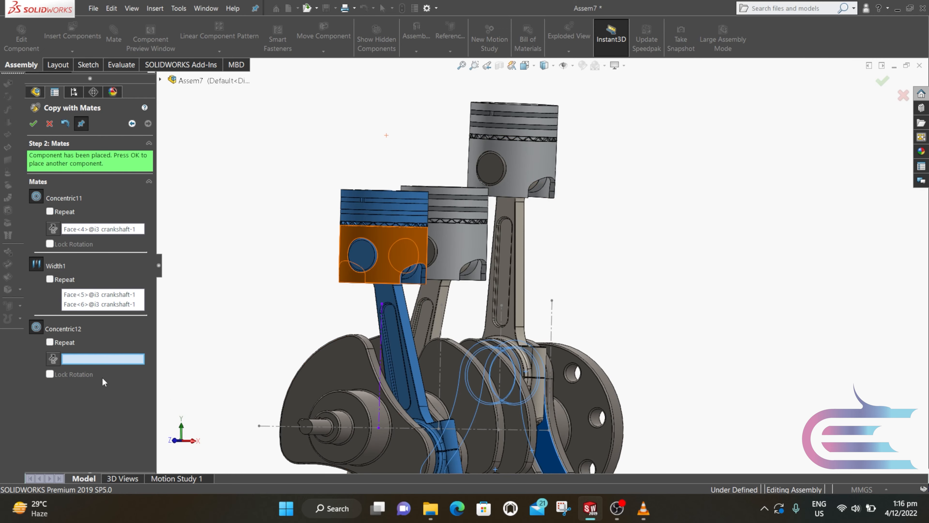
Step: Set the third cylinder's vertical sketch line as the Concentric12 reference again
{"action": "scroll", "coordinate": [453, 293], "scroll_direction": "up", "scroll_amount": 1}
{"action": "middle_click_drag", "start_coordinate": [453, 293], "coordinate": [396, 326]}
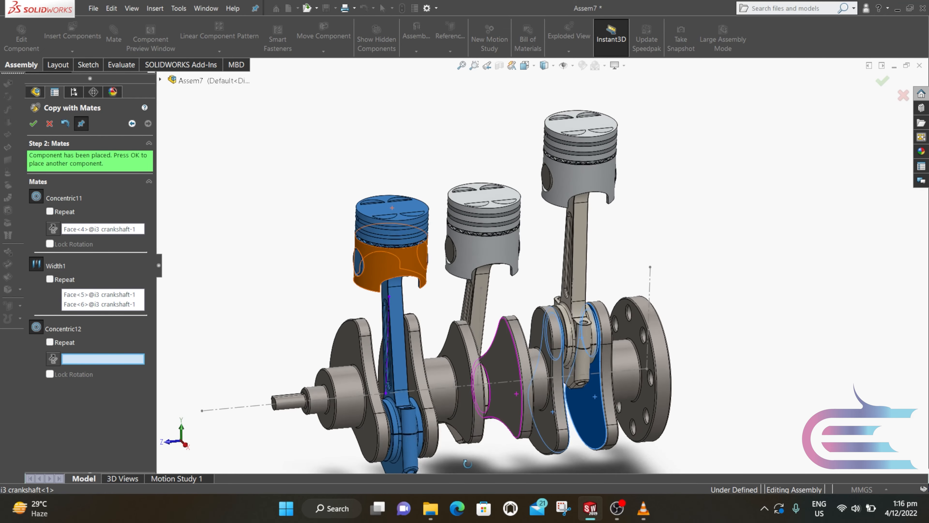
{"action": "scroll", "coordinate": [600, 341], "scroll_direction": "down", "scroll_amount": 2}
{"action": "scroll", "coordinate": [599, 324], "scroll_direction": "down", "scroll_amount": 4}
{"action": "middle_click_drag", "start_coordinate": [517, 264], "coordinate": [479, 255]}
{"action": "scroll", "coordinate": [510, 180], "scroll_direction": "down", "scroll_amount": 3}
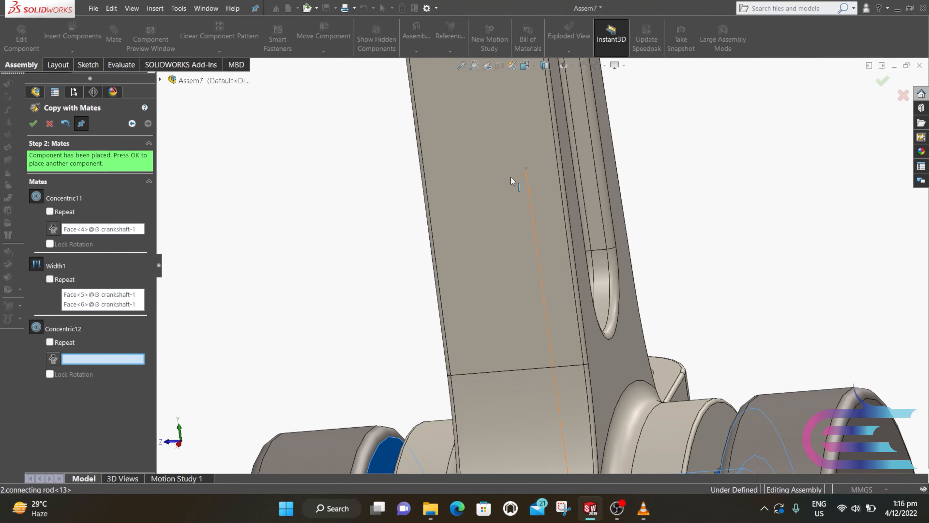
{"action": "left_click", "coordinate": [533, 216]}
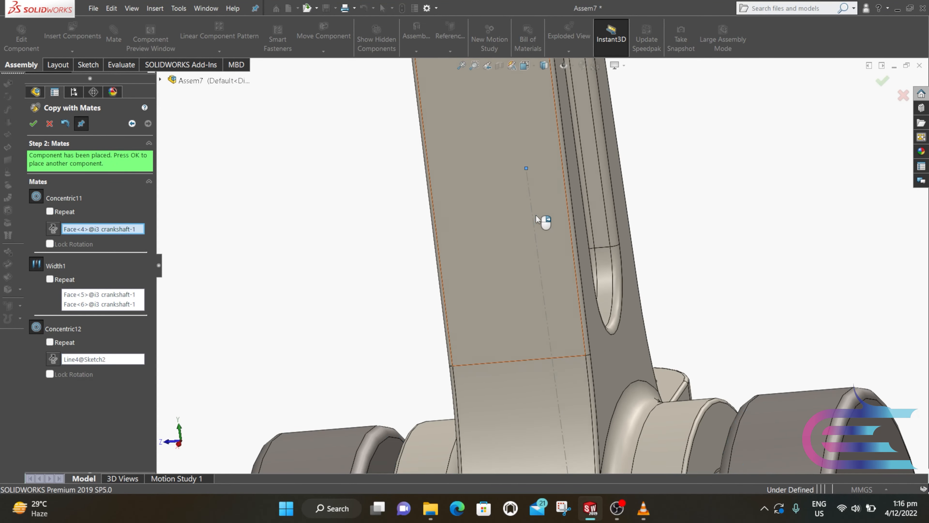
Step: Flip the Concentric12 alignment so the third piston's crown faces up, accept the copy and exit Copy with Mates
{"action": "scroll", "coordinate": [535, 220], "scroll_direction": "up", "scroll_amount": 5}
{"action": "scroll", "coordinate": [537, 224], "scroll_direction": "up", "scroll_amount": 3}
{"action": "scroll", "coordinate": [529, 163], "scroll_direction": "down", "scroll_amount": 4}
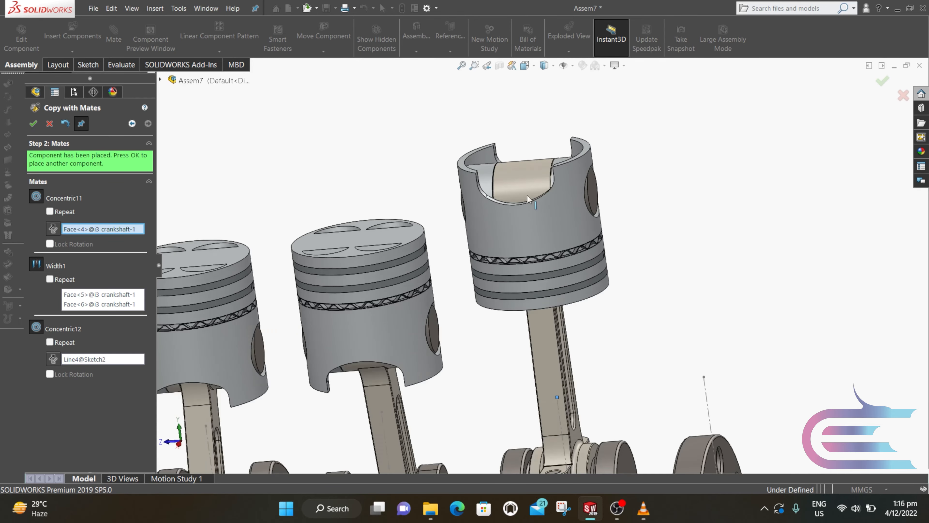
{"action": "scroll", "coordinate": [529, 194], "scroll_direction": "up", "scroll_amount": 1}
{"action": "middle_click_drag", "start_coordinate": [529, 194], "coordinate": [583, 183]}
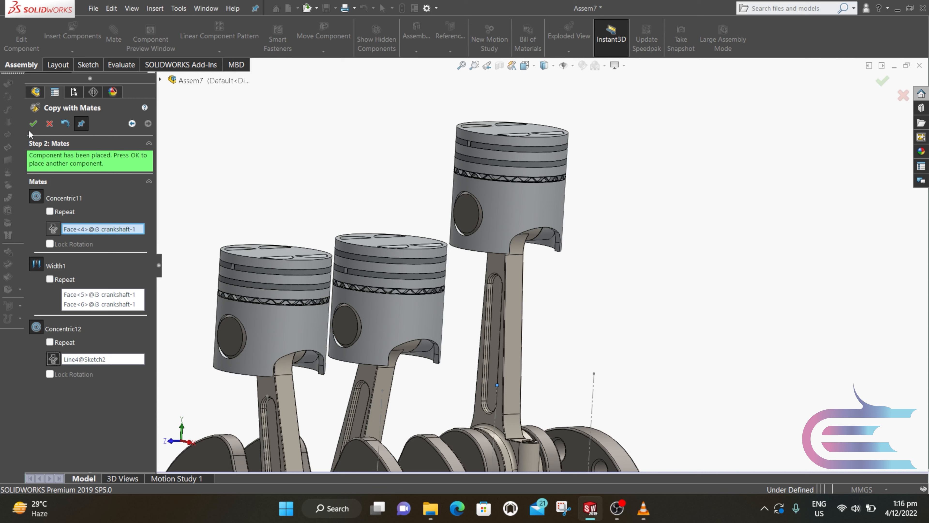
{"action": "left_click", "coordinate": [33, 124]}
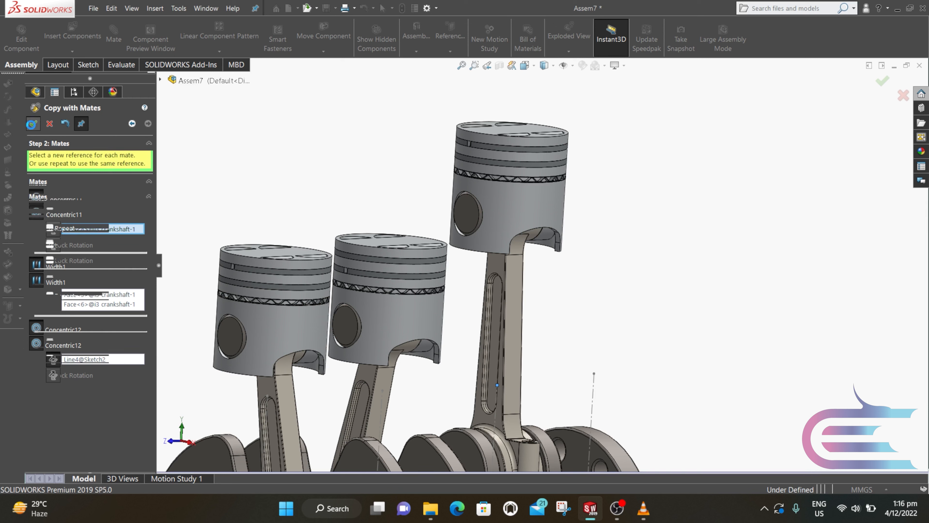
{"action": "left_click", "coordinate": [48, 124]}
Step: Rotate the crankshaft by hand to check how all three pistons move
{"action": "scroll", "coordinate": [380, 234], "scroll_direction": "up", "scroll_amount": 4}
{"action": "middle_click_drag", "start_coordinate": [400, 239], "coordinate": [427, 432]}
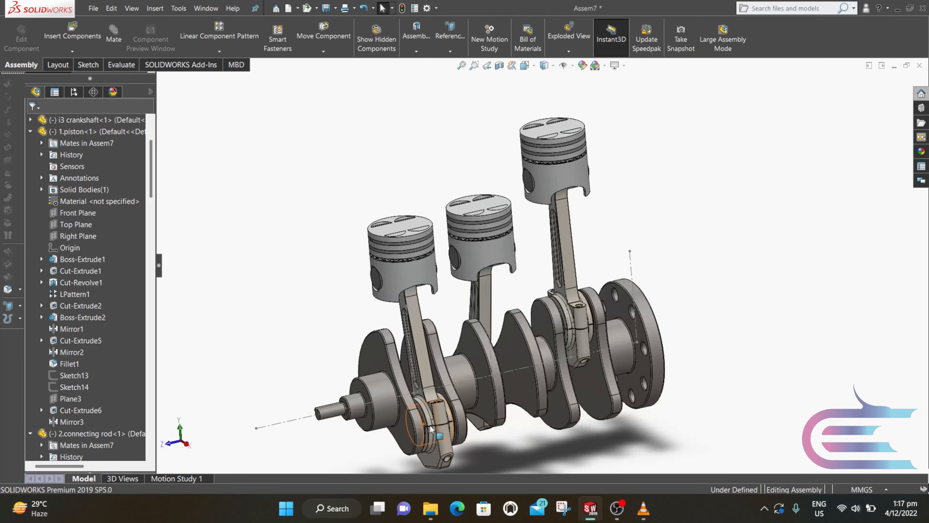
{"action": "left_click_drag", "start_coordinate": [407, 435], "coordinate": [281, 381]}
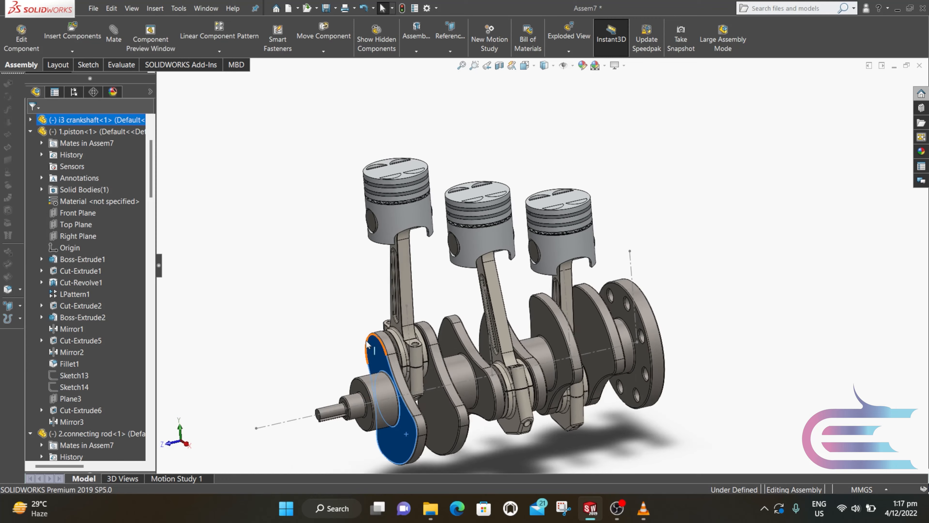
{"action": "middle_click_drag", "start_coordinate": [366, 308], "coordinate": [608, 306]}
{"action": "left_click_drag", "start_coordinate": [562, 271], "coordinate": [602, 231]}
{"action": "left_click", "coordinate": [608, 238]}
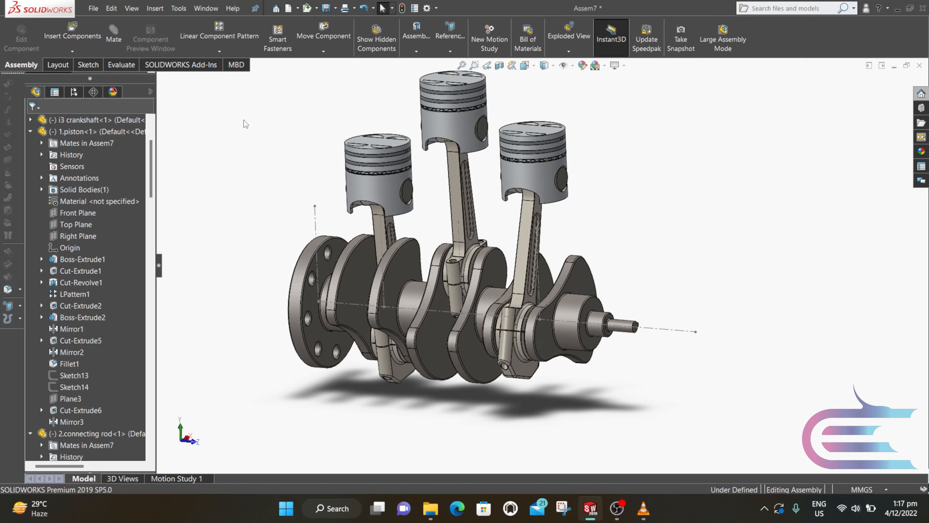
Step: Save the assembly as Assem1 in the i3 folder on the Desktop
{"action": "left_click", "coordinate": [92, 8]}
{"action": "left_click", "coordinate": [142, 132]}
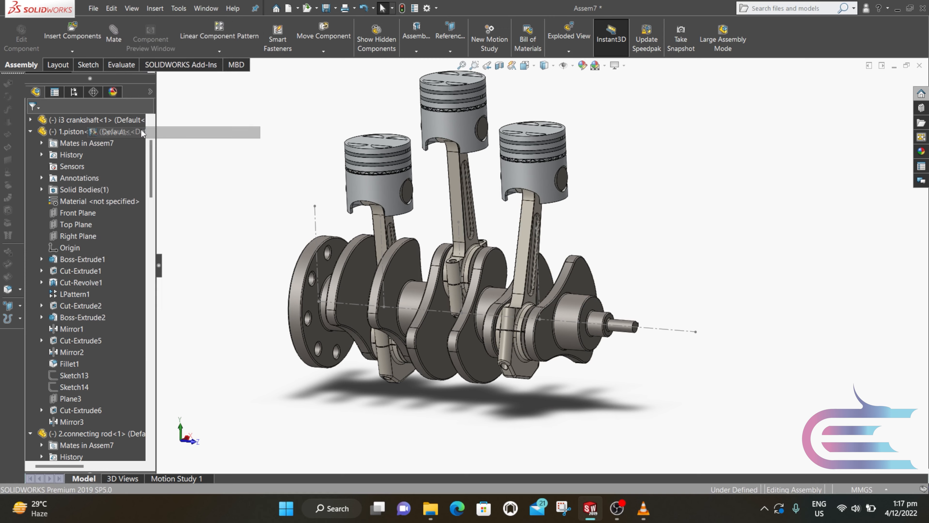
{"action": "left_click", "coordinate": [427, 211]}
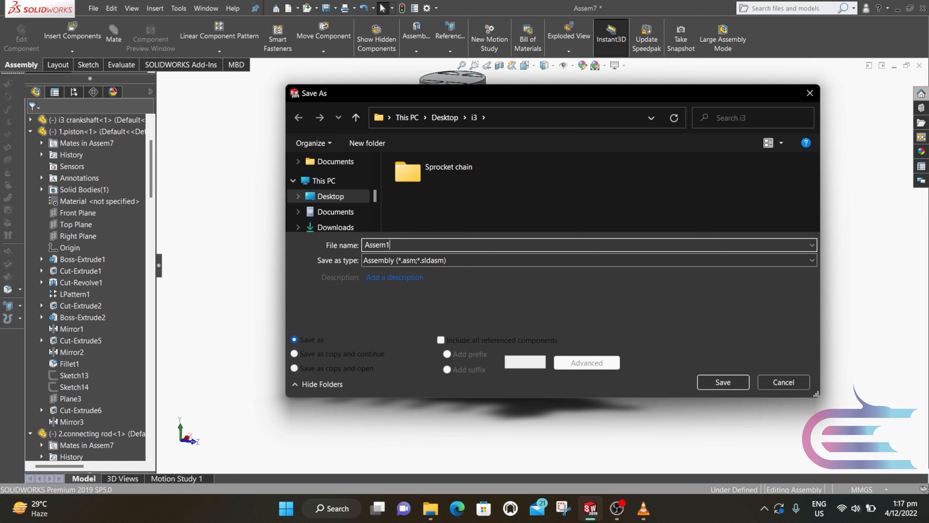
{"action": "left_click", "coordinate": [723, 382]}
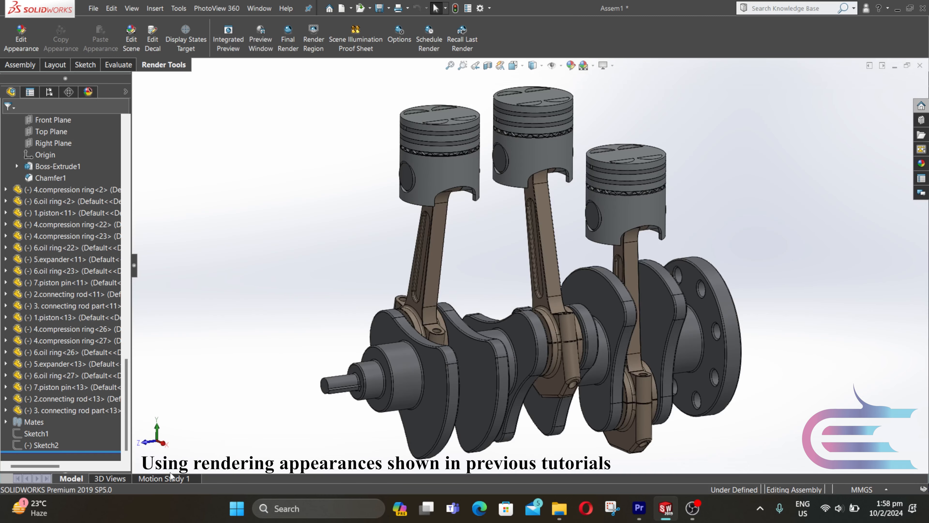
Step: Add a rotary motor to the crankshaft's front cylindrical face in Motion Study 1, at a constant speed of 30 RPM
{"action": "left_click", "coordinate": [171, 477]}
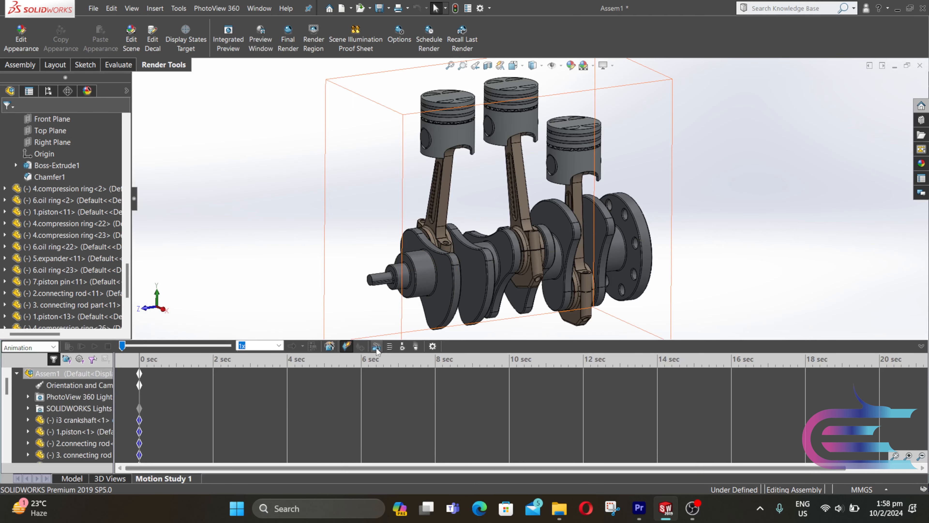
{"action": "left_click", "coordinate": [376, 346]}
{"action": "left_click", "coordinate": [405, 275]}
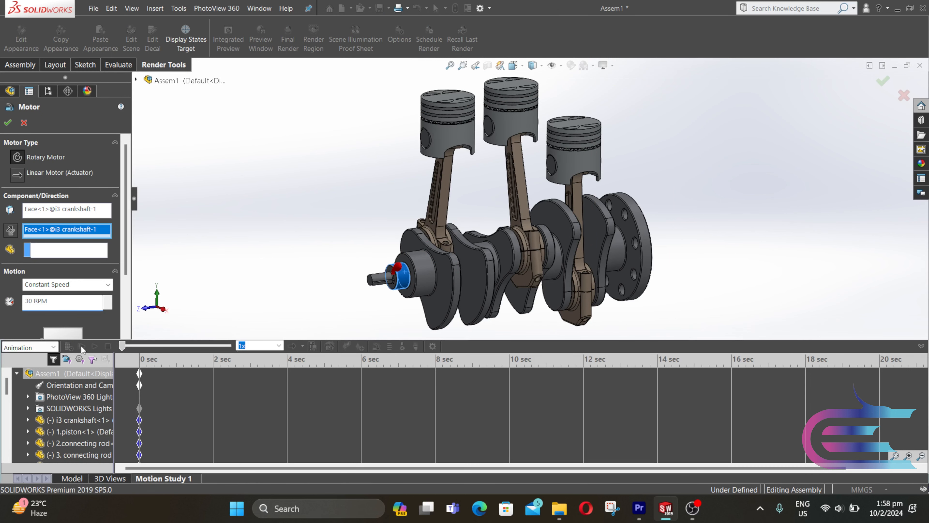
{"action": "scroll", "coordinate": [88, 324], "scroll_direction": "down", "scroll_amount": 3}
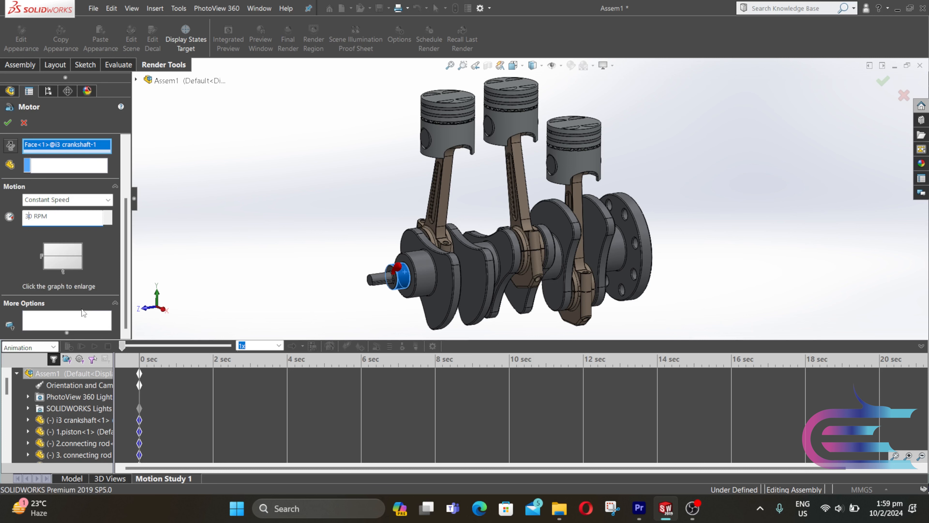
{"action": "left_click", "coordinate": [8, 123]}
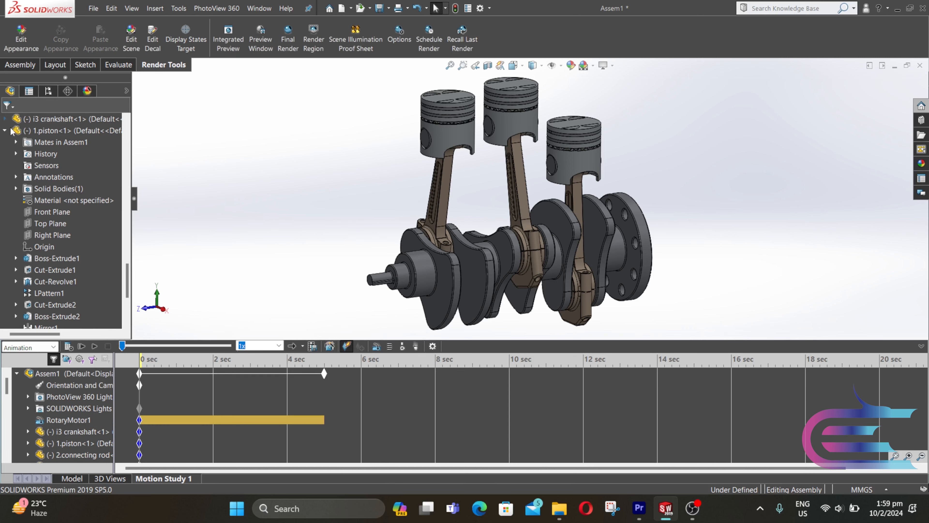
Step: Play the motion study, extend its duration to 10 seconds and play the animation again
{"action": "left_click", "coordinate": [95, 346]}
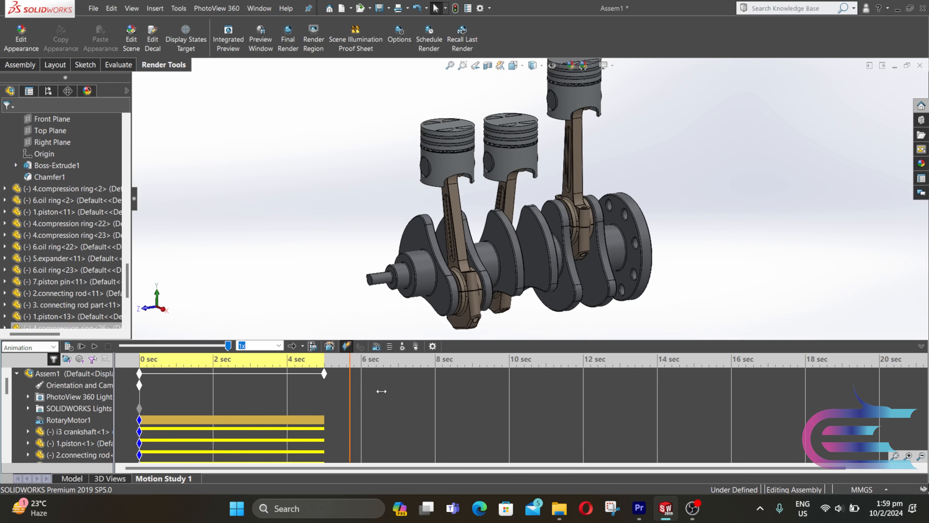
{"action": "left_click", "coordinate": [334, 378]}
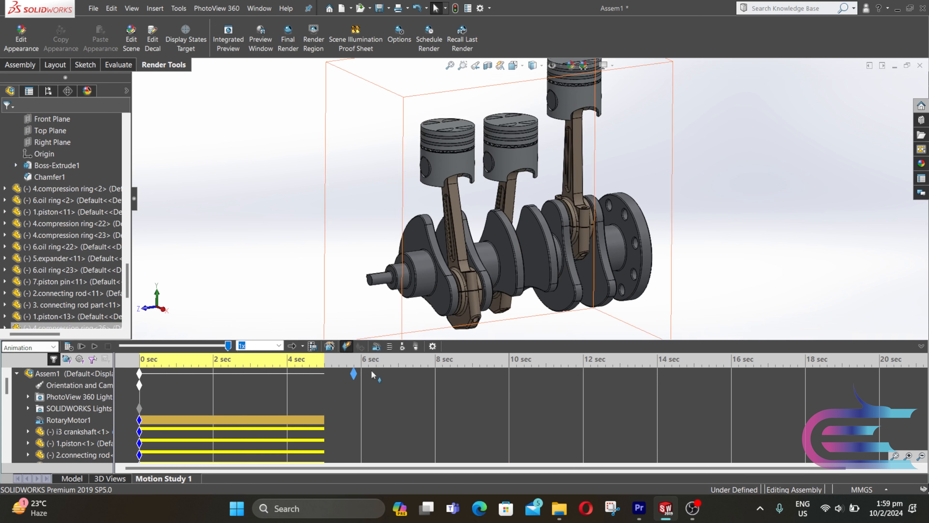
{"action": "left_click_drag", "start_coordinate": [494, 377], "coordinate": [509, 377]}
{"action": "left_click", "coordinate": [93, 346]}
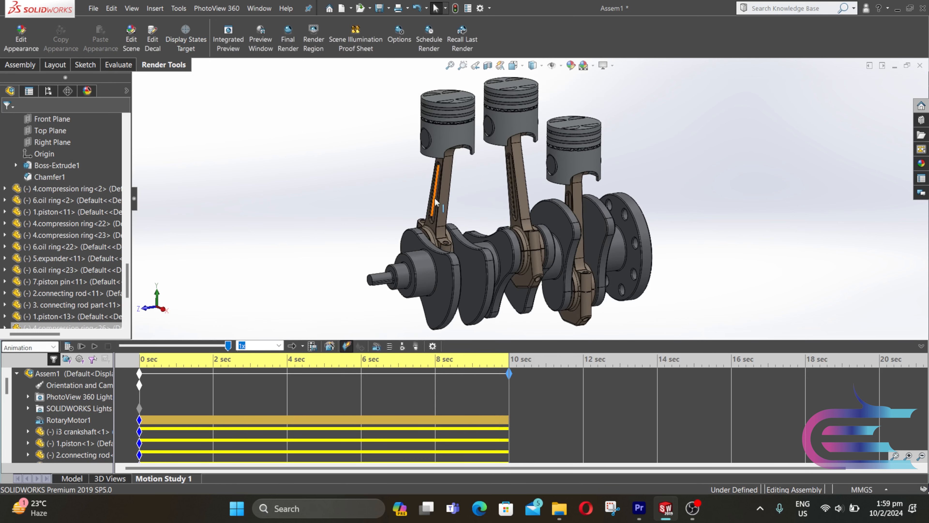
Step: Orbit to the flange end of the engine and place a view orientation key at 4 seconds
{"action": "middle_click_drag", "start_coordinate": [437, 202], "coordinate": [381, 234]}
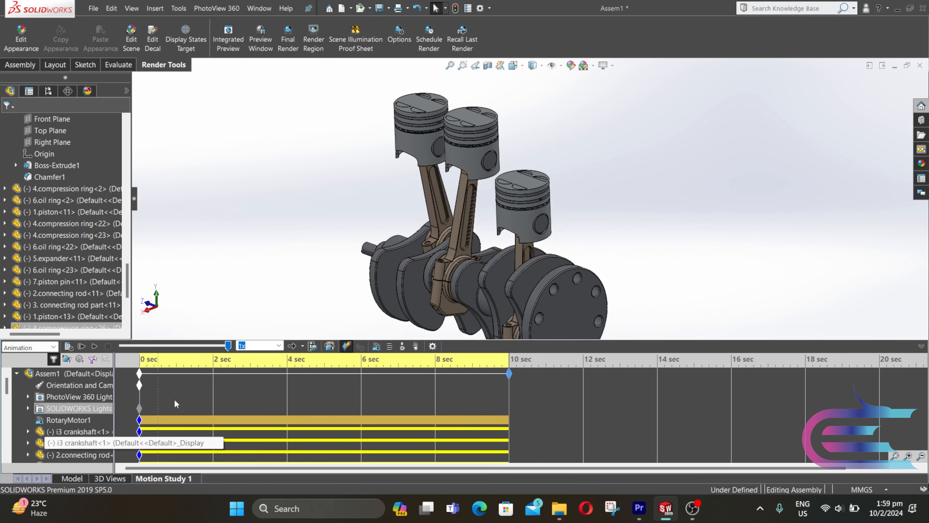
{"action": "left_click", "coordinate": [214, 384]}
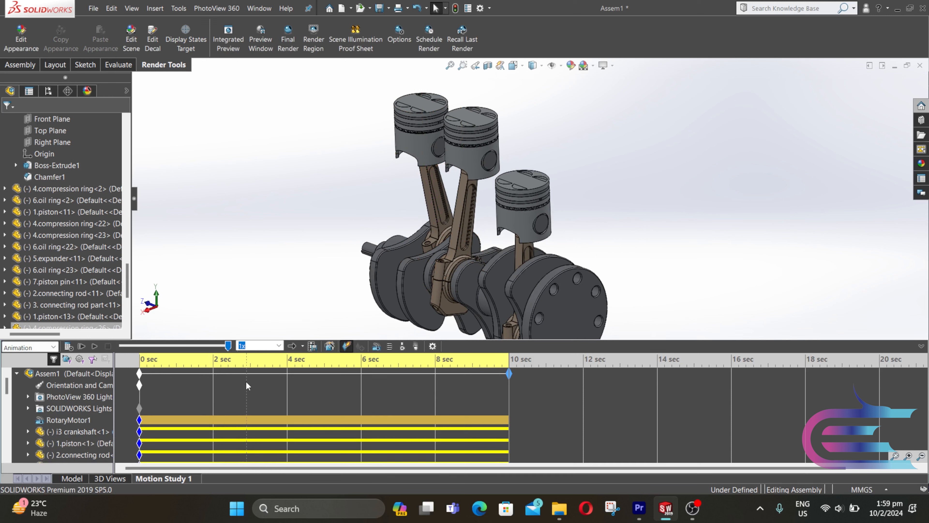
{"action": "right_click", "coordinate": [286, 382]}
{"action": "left_click", "coordinate": [321, 427]}
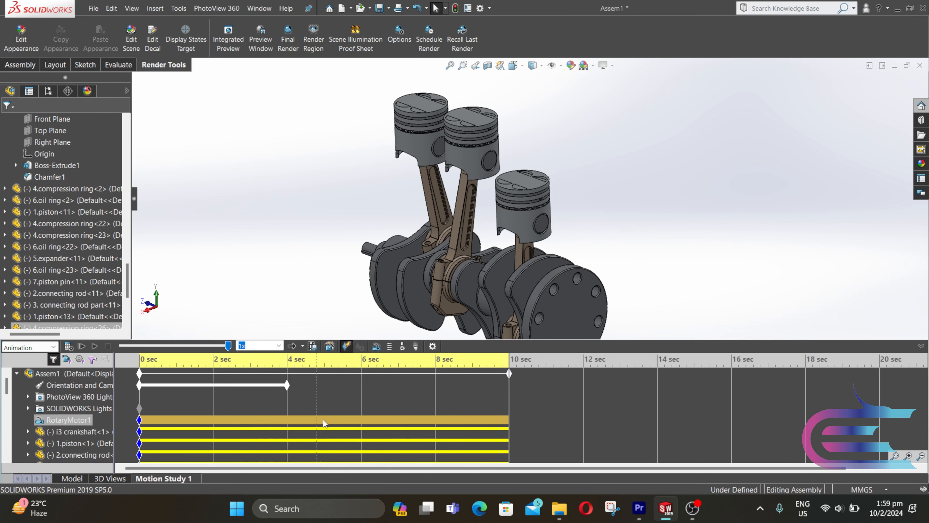
Step: Orbit to the engine's opposite side with the flange in front and place a view orientation key at about 7.3 seconds
{"action": "scroll", "coordinate": [440, 280], "scroll_direction": "up", "scroll_amount": 2}
{"action": "middle_click_drag", "start_coordinate": [440, 280], "coordinate": [362, 323]}
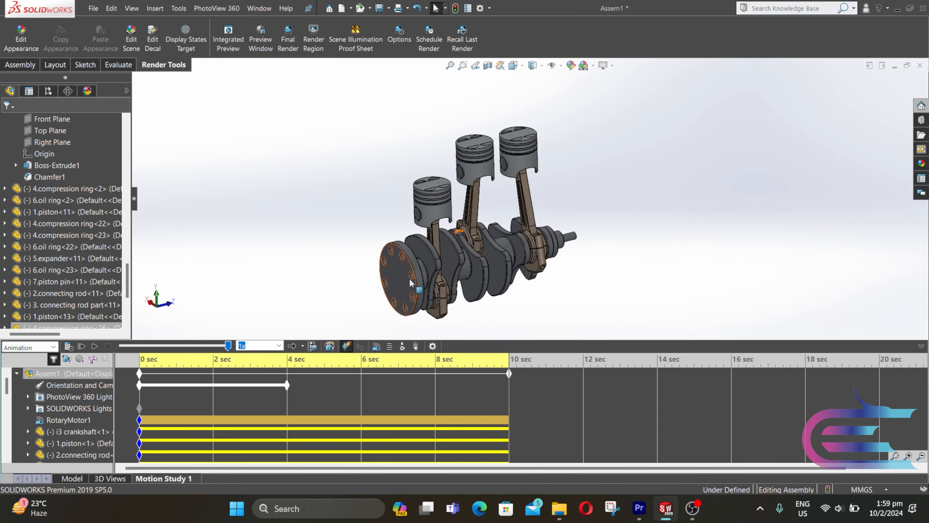
{"action": "scroll", "coordinate": [403, 288], "scroll_direction": "down", "scroll_amount": 1}
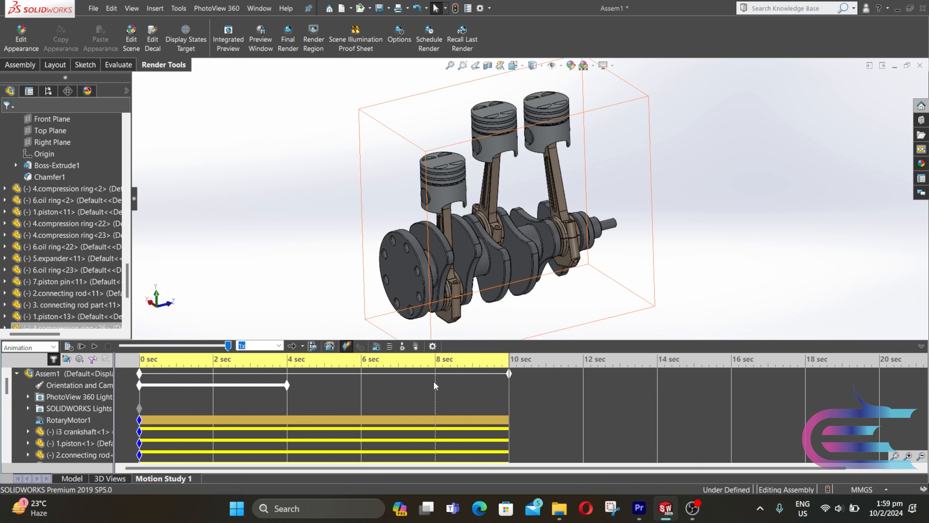
{"action": "right_click", "coordinate": [408, 385]}
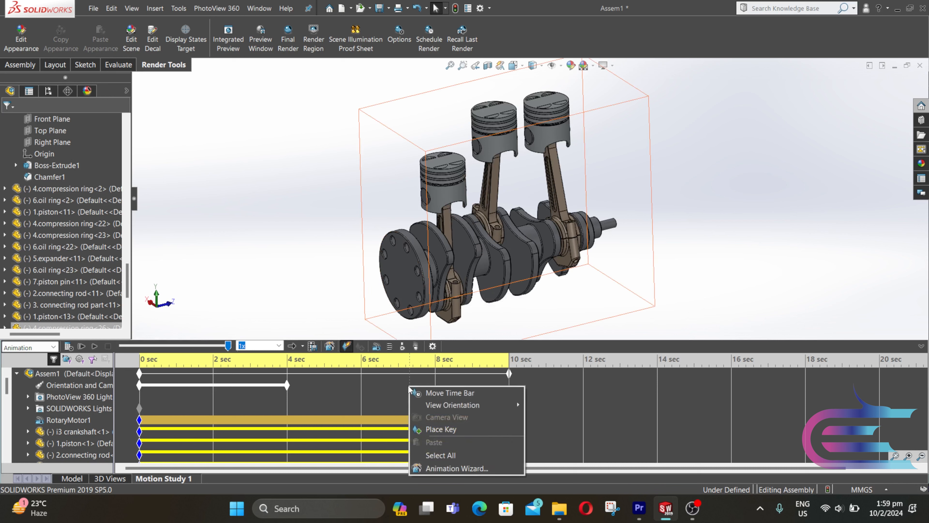
{"action": "left_click", "coordinate": [441, 429]}
Step: Orbit back to the crankshaft's nose end, place a view orientation key at 10 seconds and play the animation
{"action": "middle_click_drag", "start_coordinate": [344, 256], "coordinate": [354, 328]}
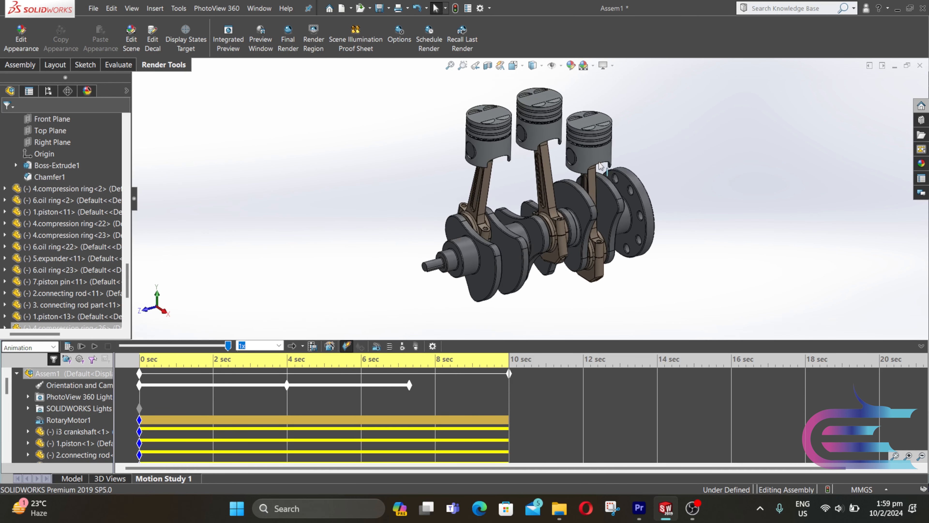
{"action": "scroll", "coordinate": [563, 153], "scroll_direction": "down", "scroll_amount": 2}
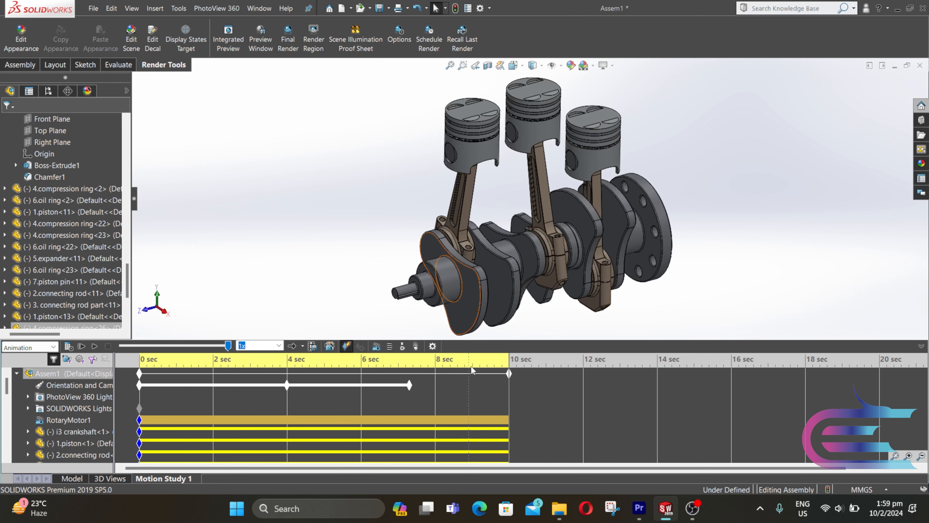
{"action": "right_click", "coordinate": [512, 387]}
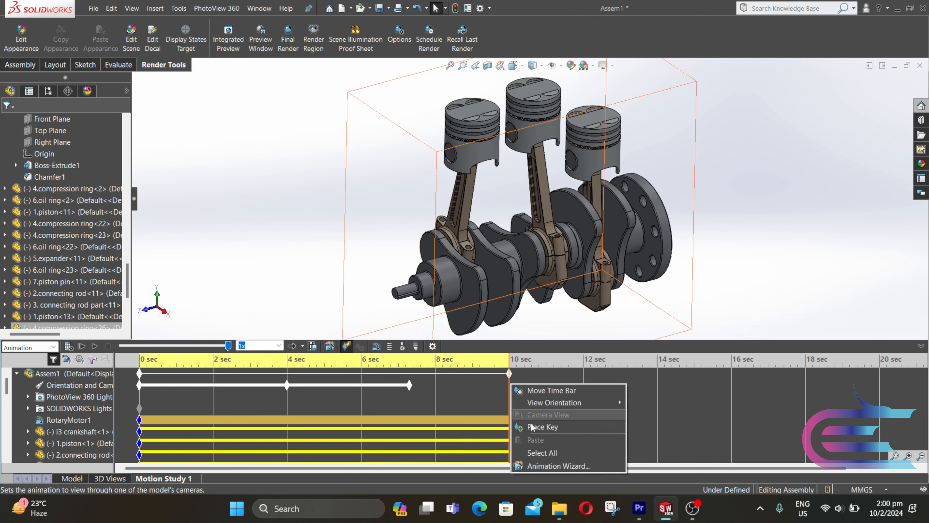
{"action": "left_click", "coordinate": [532, 426]}
{"action": "left_click", "coordinate": [94, 347]}
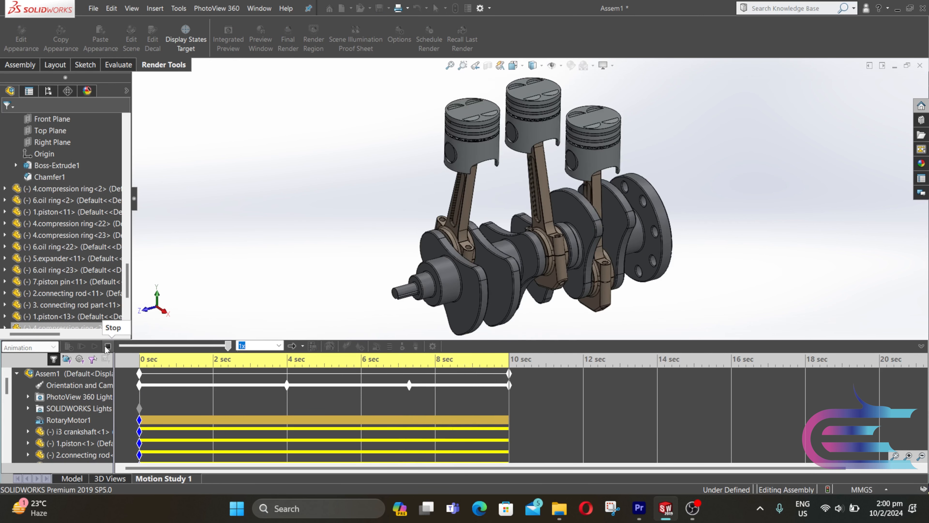
Step: Start saving the motion study animation to a file, at 24 frames per second, 1920 × 1080 and a 16:9 custom aspect ratio
{"action": "left_click", "coordinate": [167, 371]}
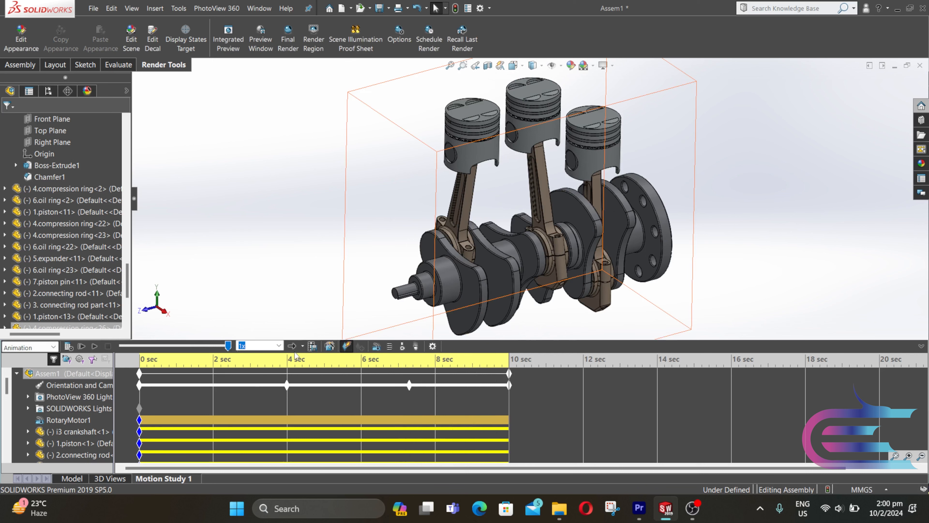
{"action": "left_click", "coordinate": [312, 346]}
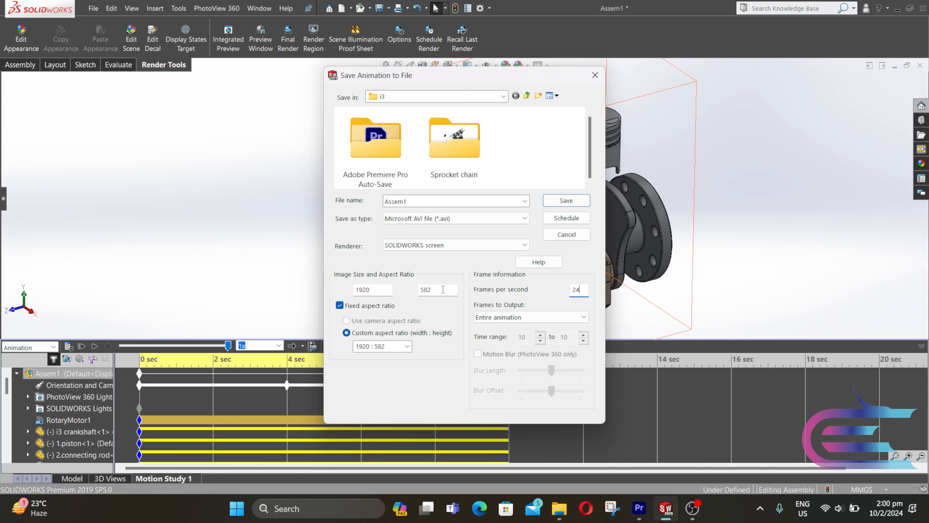
{"action": "left_click", "coordinate": [407, 346]}
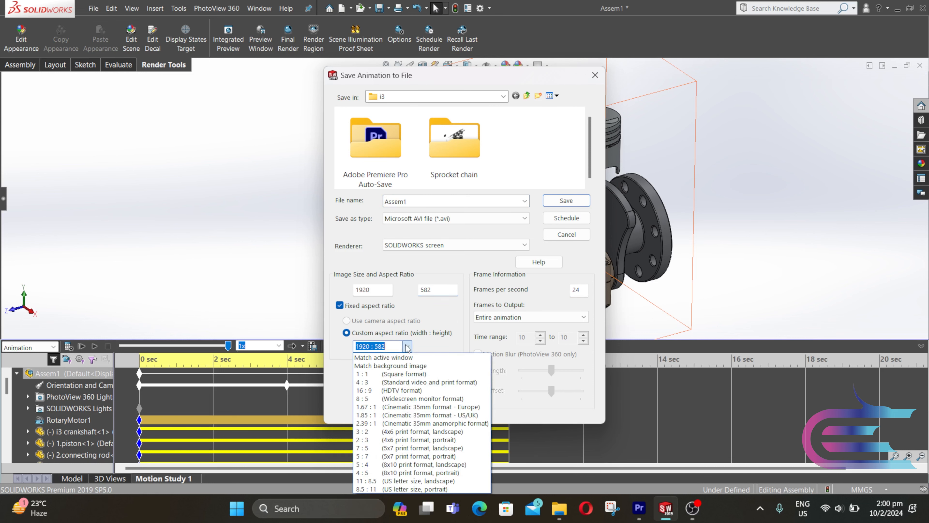
{"action": "left_click", "coordinate": [389, 390]}
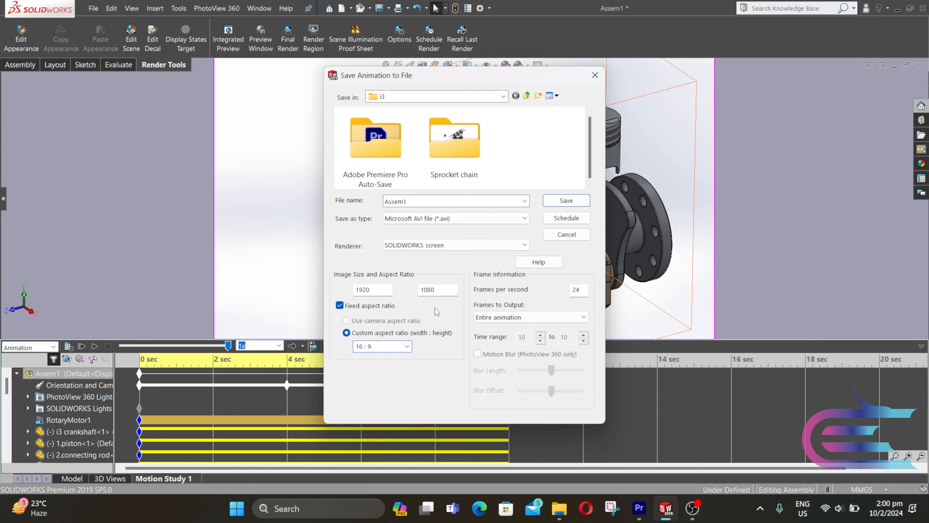
Step: Keep the SOLIDWORKS screen renderer, set the file type to MP4 and save the entire animation as Assem1.mp4 in the i3 folder
{"action": "left_click", "coordinate": [456, 251]}
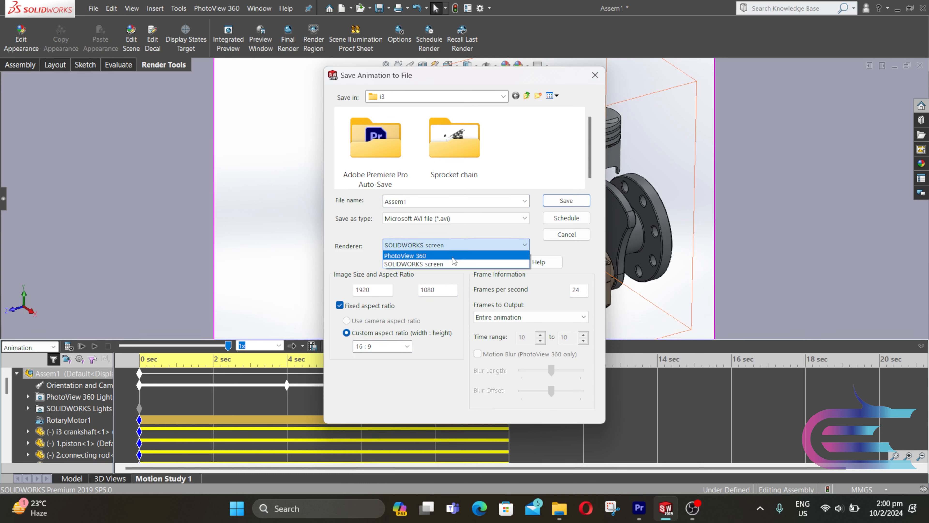
{"action": "left_click", "coordinate": [456, 219]}
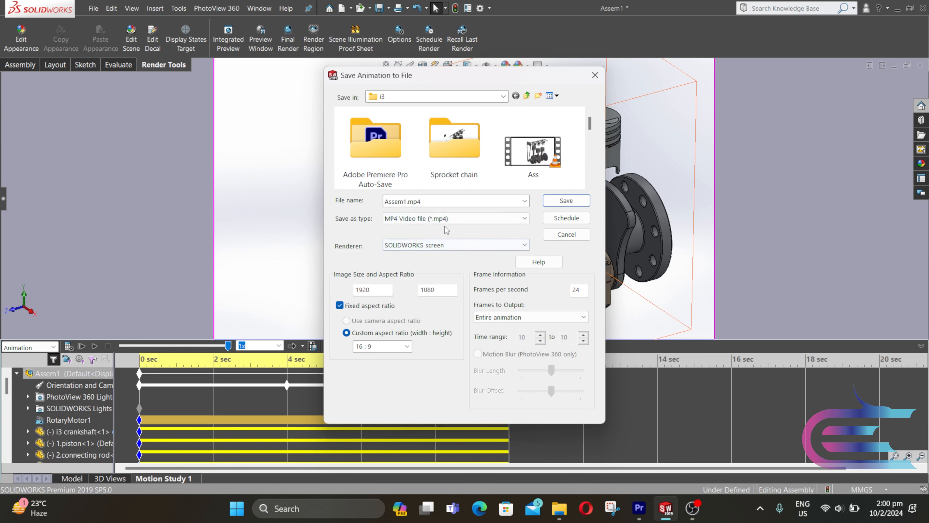
{"action": "left_click", "coordinate": [572, 204]}
{"action": "left_click", "coordinate": [458, 255]}
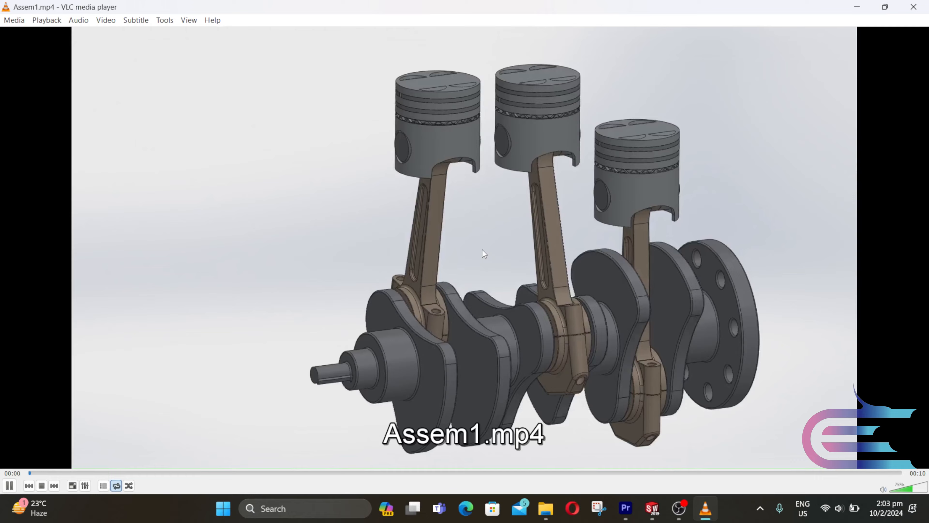
Step: View the exported Assem1.mp4 in full screen in VLC media player
{"action": "double_click", "coordinate": [483, 249]}
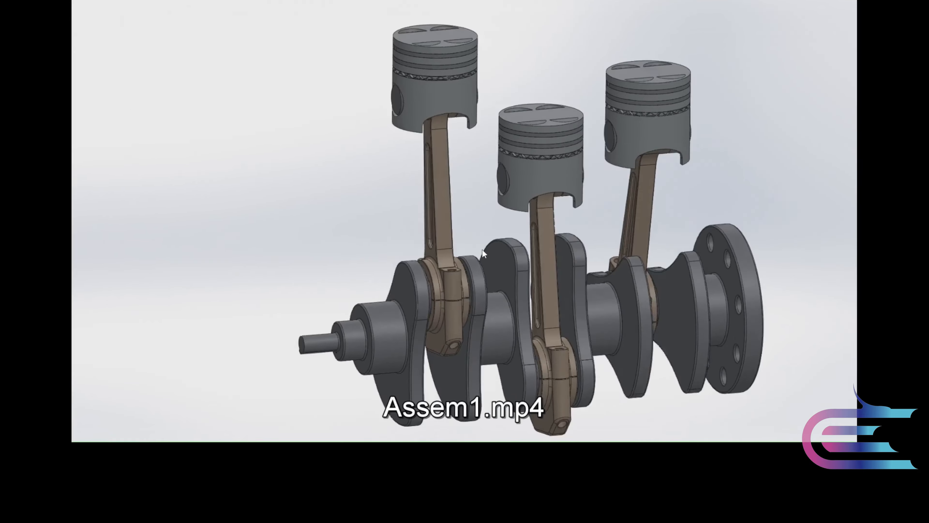